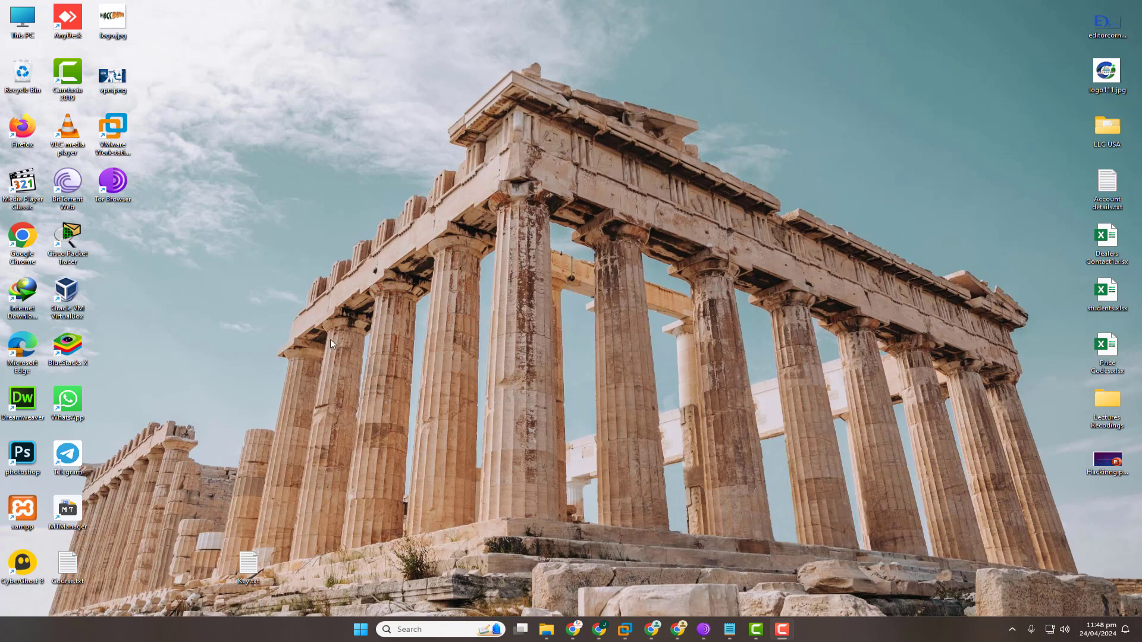
Check the disks and partitions in Computer Management, then look at the drives in This PC.
{"action": "right_click", "coordinate": [29, 35]}
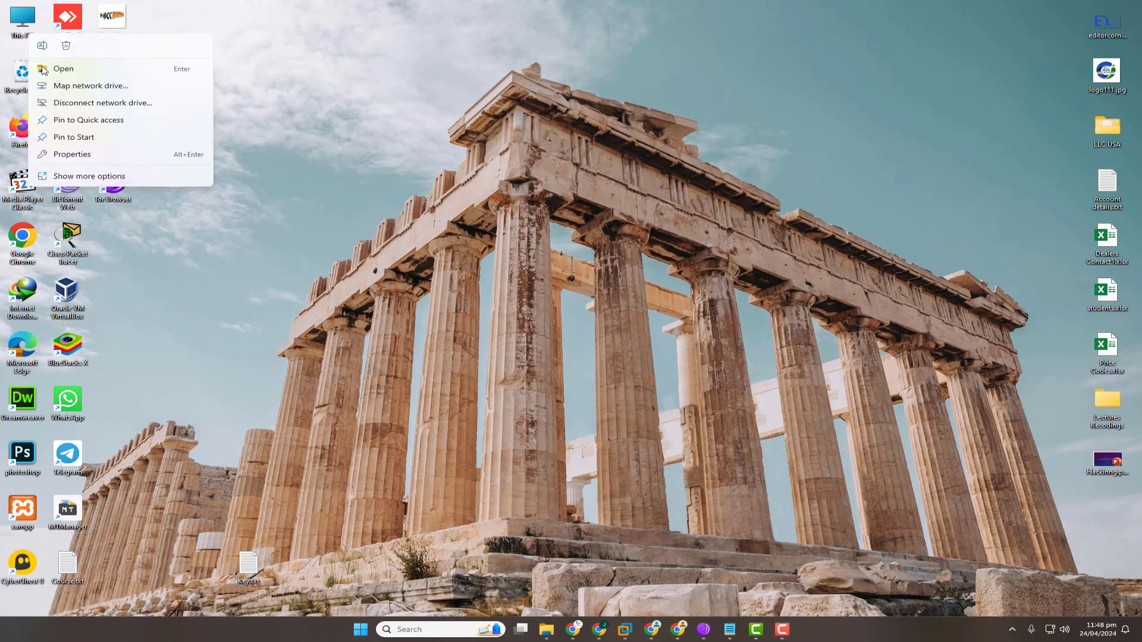
{"action": "left_click", "coordinate": [75, 175]}
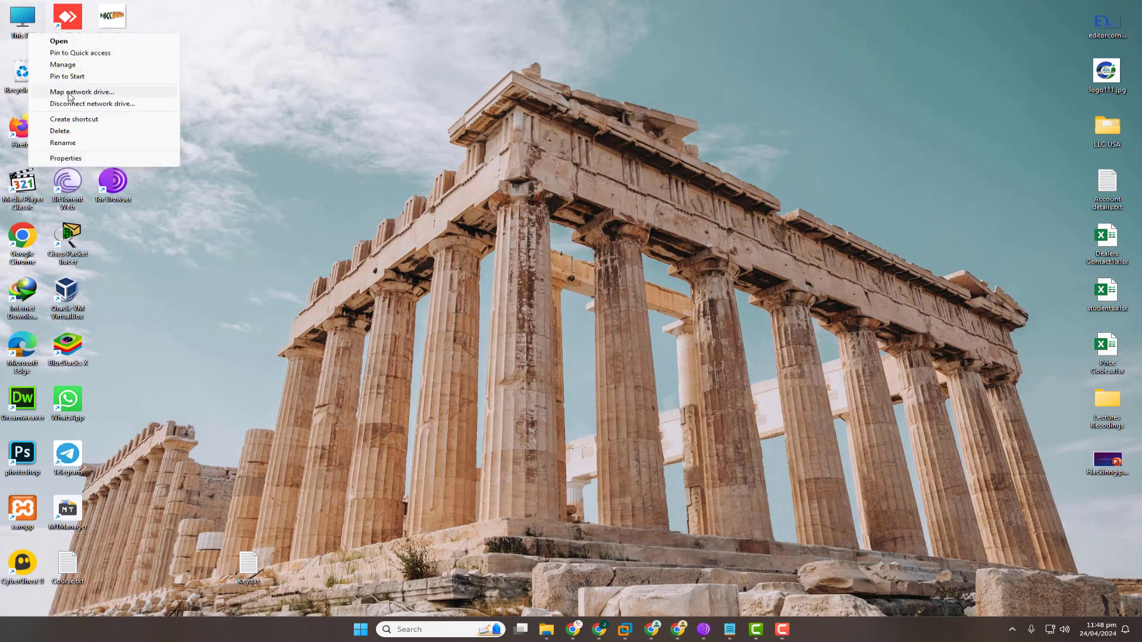
{"action": "left_click", "coordinate": [62, 65]}
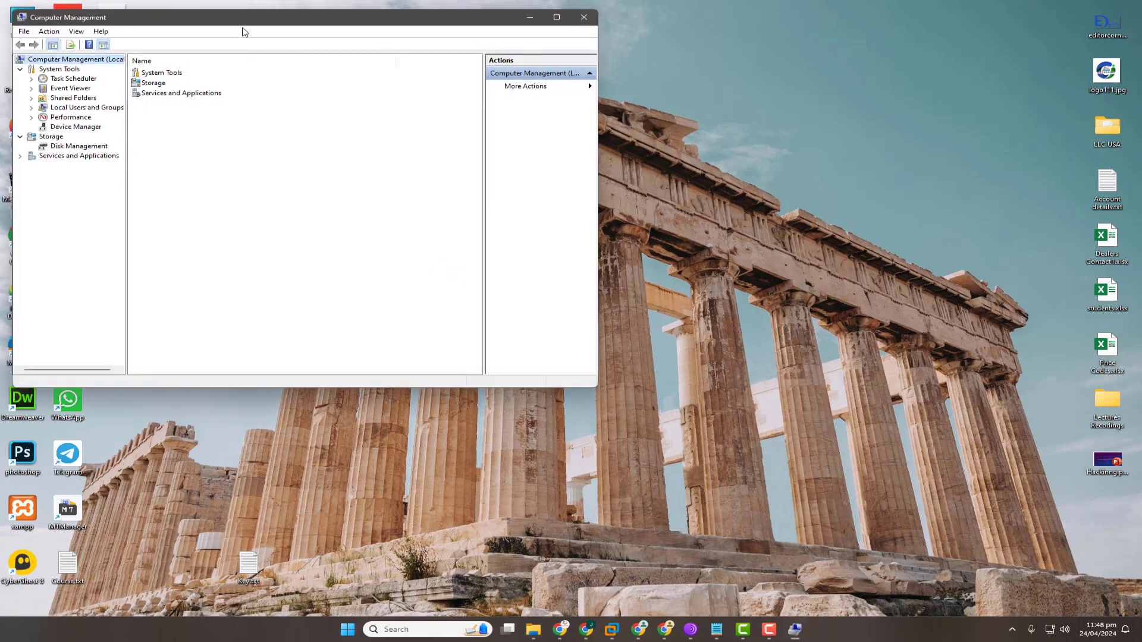
{"action": "left_click", "coordinate": [158, 172]}
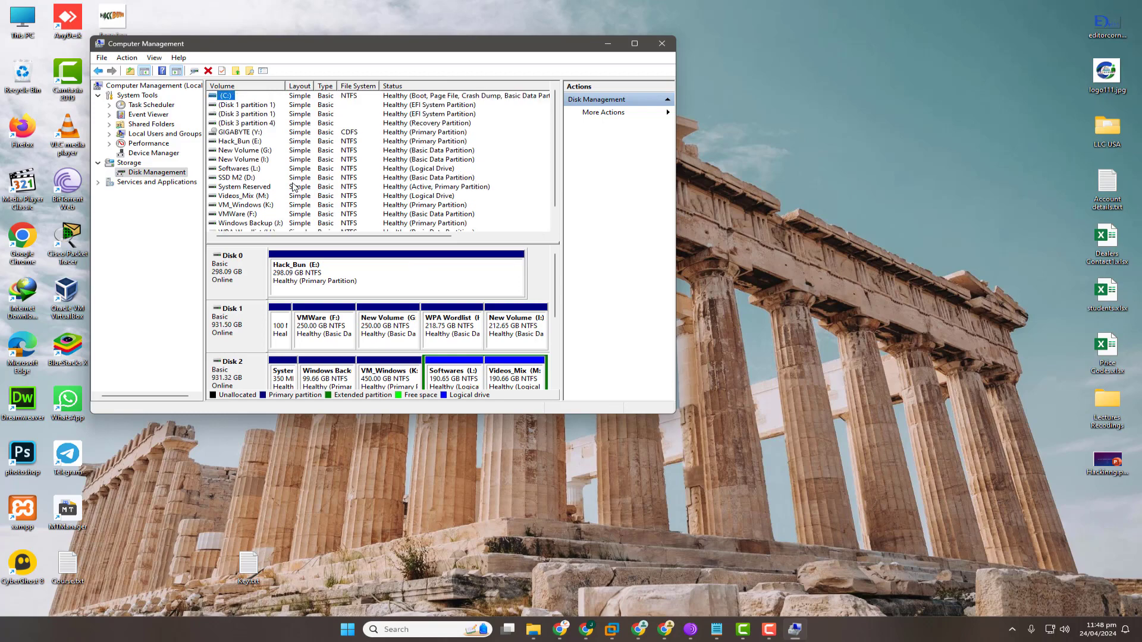
{"action": "left_click", "coordinate": [660, 48]}
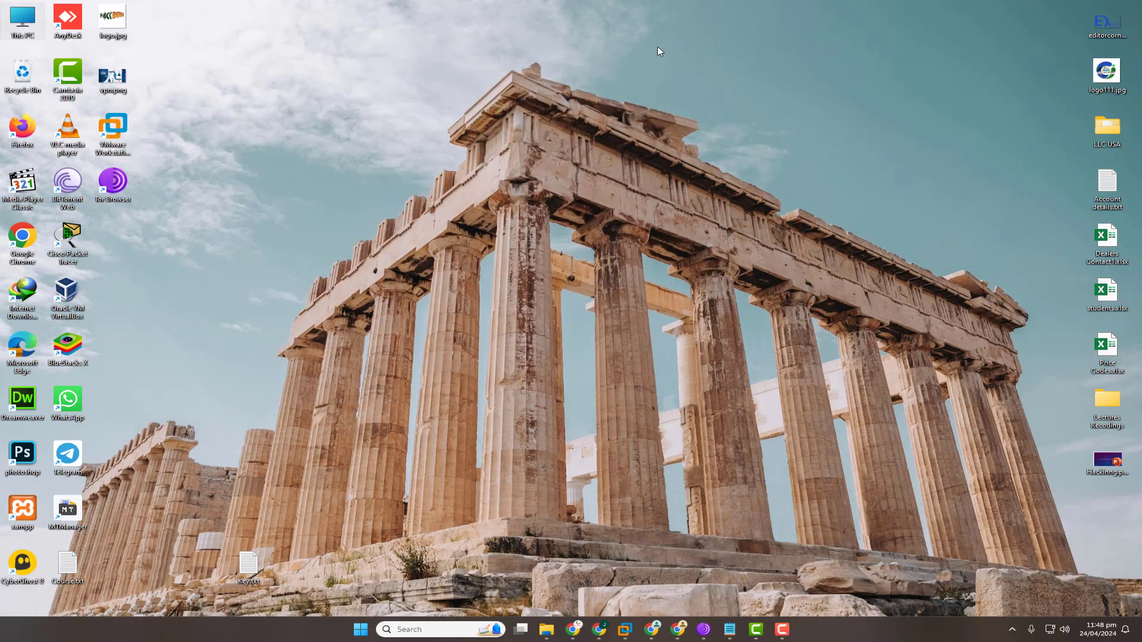
{"action": "double_click", "coordinate": [17, 38]}
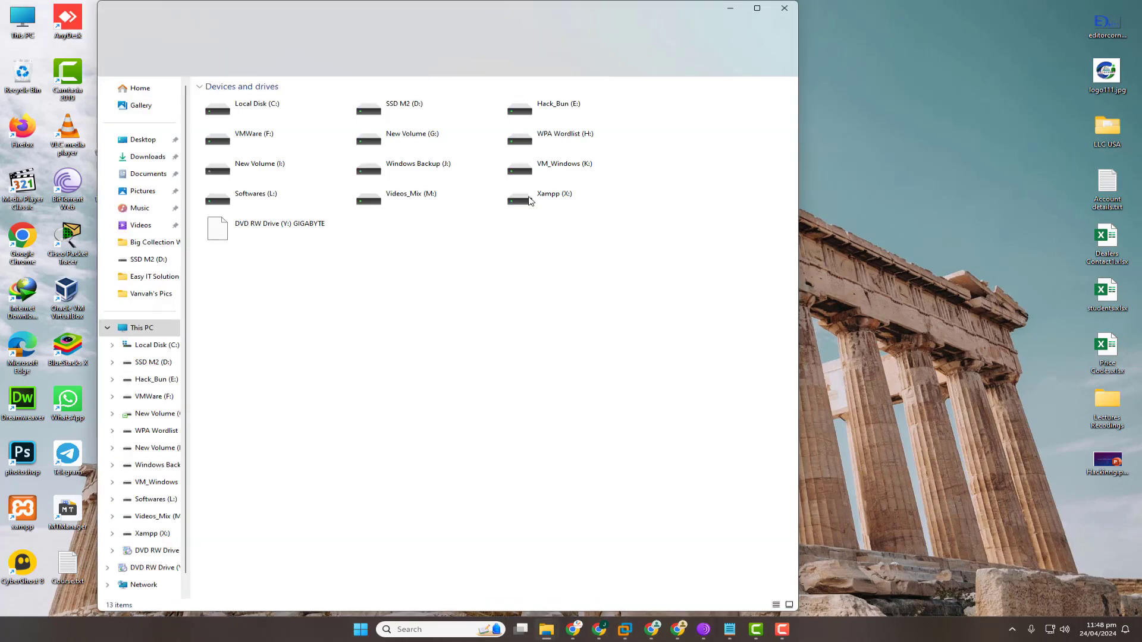
{"action": "left_click", "coordinate": [785, 10]}
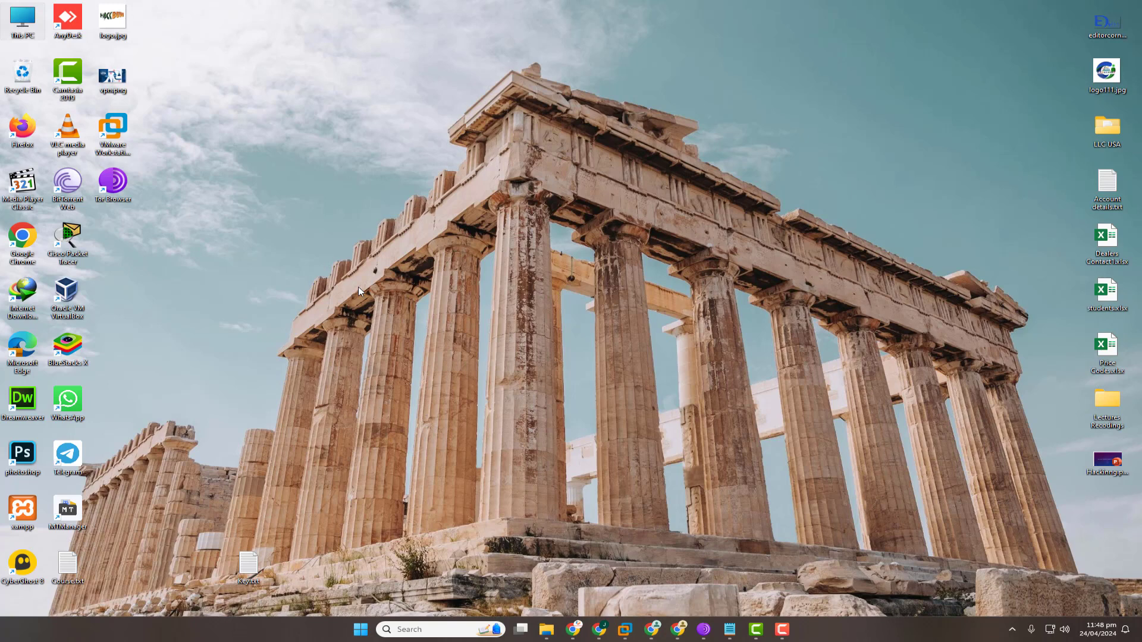
Check the system properties: the 6700K processor at 4.00GHz and the installed RAM.
{"action": "right_click", "coordinate": [27, 38]}
{"action": "left_click", "coordinate": [107, 182]}
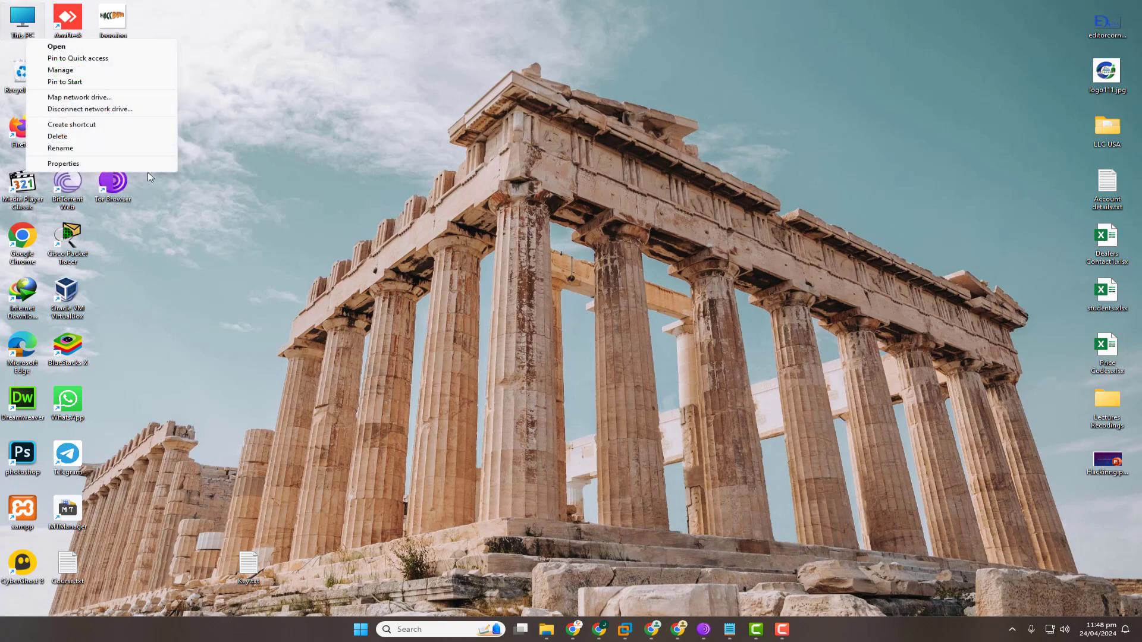
{"action": "left_click", "coordinate": [84, 164]}
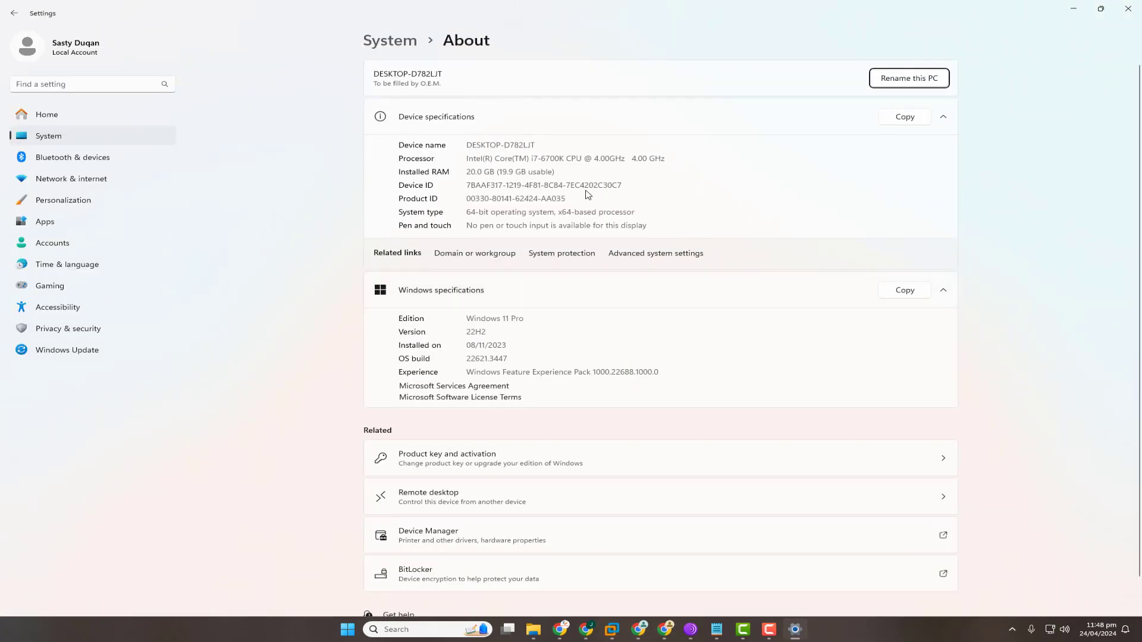
{"action": "left_click_drag", "start_coordinate": [594, 158], "coordinate": [673, 171]}
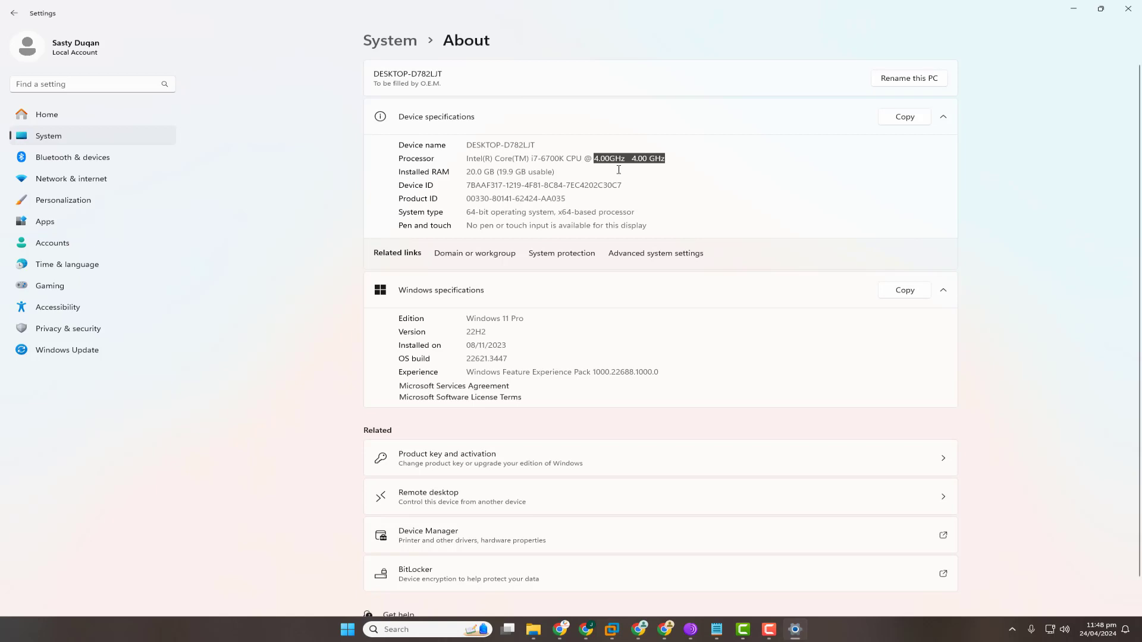
{"action": "left_click_drag", "start_coordinate": [540, 160], "coordinate": [565, 160]}
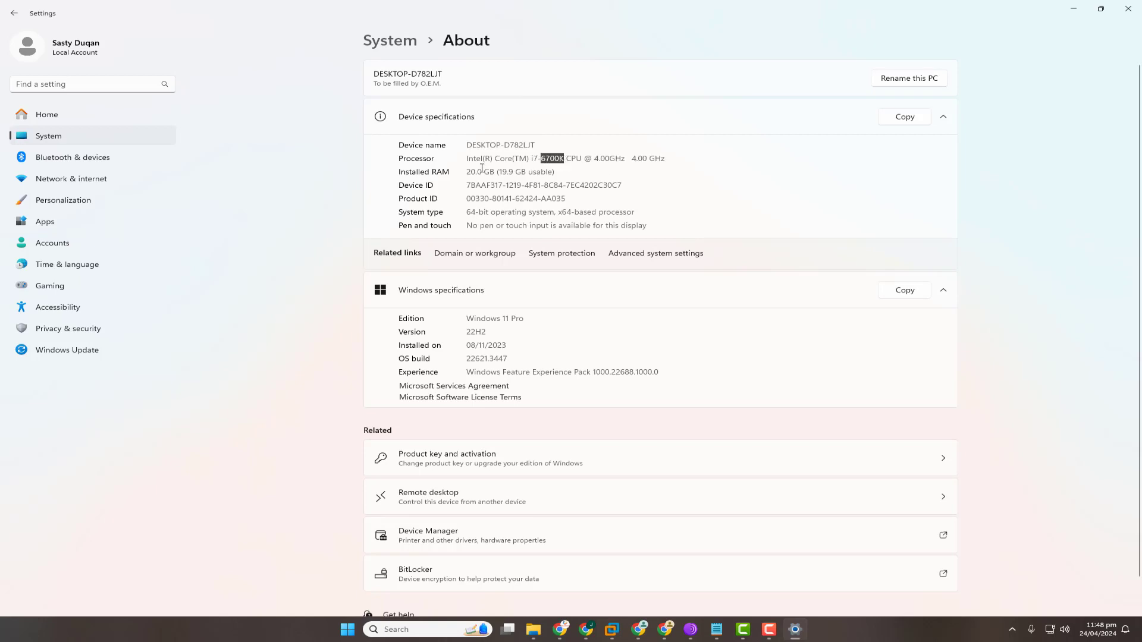
{"action": "left_click", "coordinate": [533, 182]}
{"action": "left_click_drag", "start_coordinate": [469, 172], "coordinate": [516, 173]}
{"action": "left_click", "coordinate": [549, 168]}
{"action": "left_click", "coordinate": [1128, 9]}
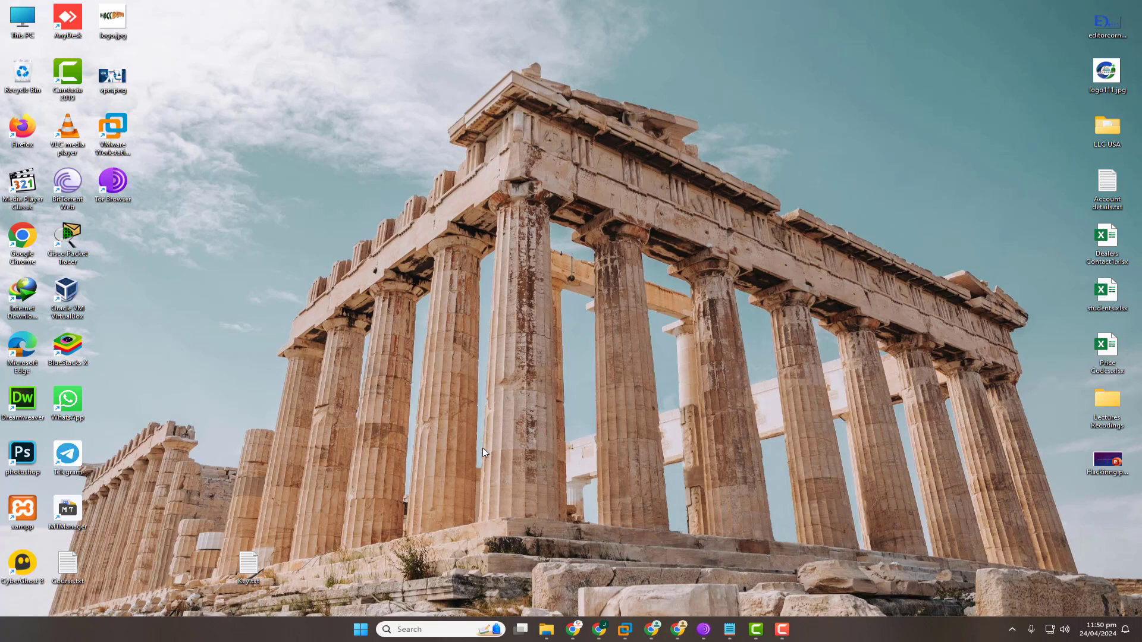
Search Google in Chrome for 'vmware workstation 17 pro', then minimise the browser.
{"action": "left_click", "coordinate": [599, 629]}
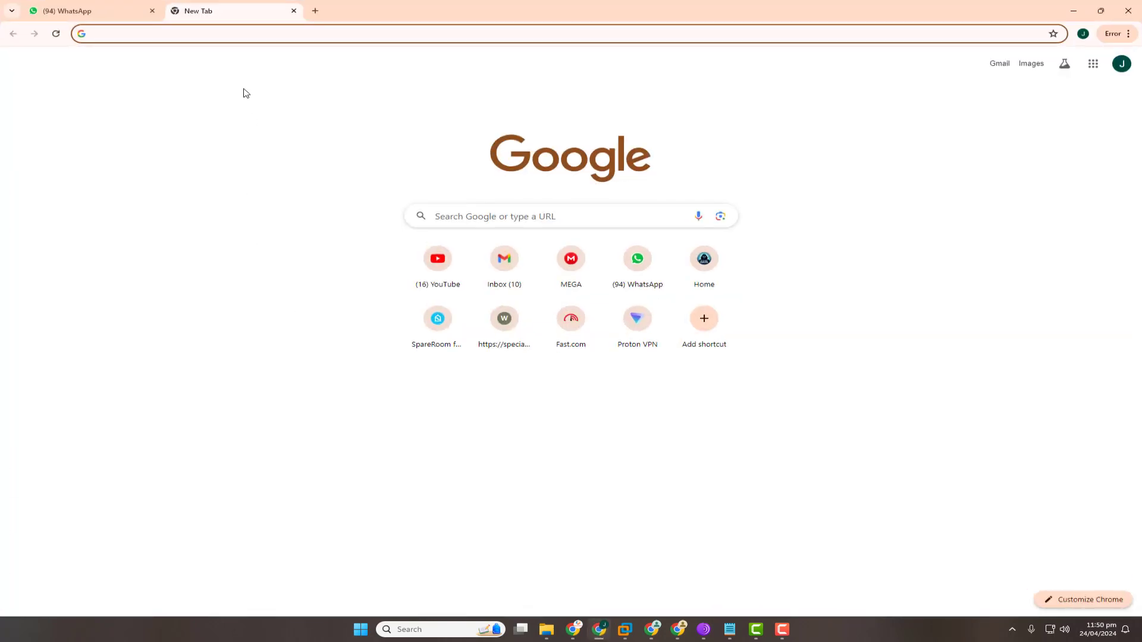
{"action": "left_click", "coordinate": [231, 31]}
{"action": "type", "text": "goog"}
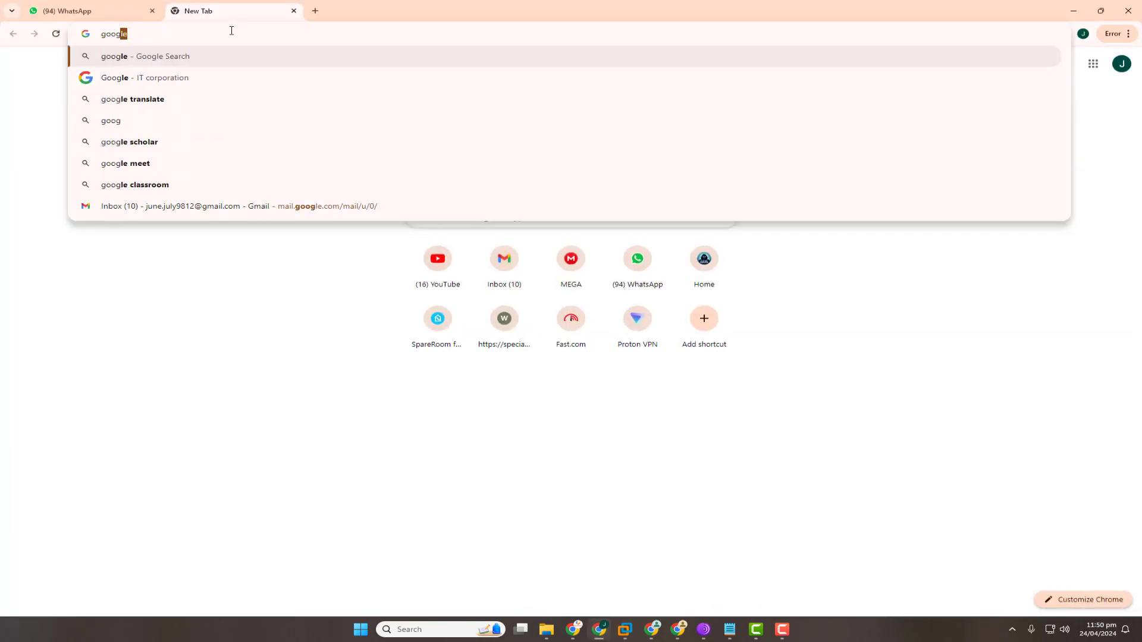
{"action": "type", "text": "le"}
{"action": "key", "text": "Return"}
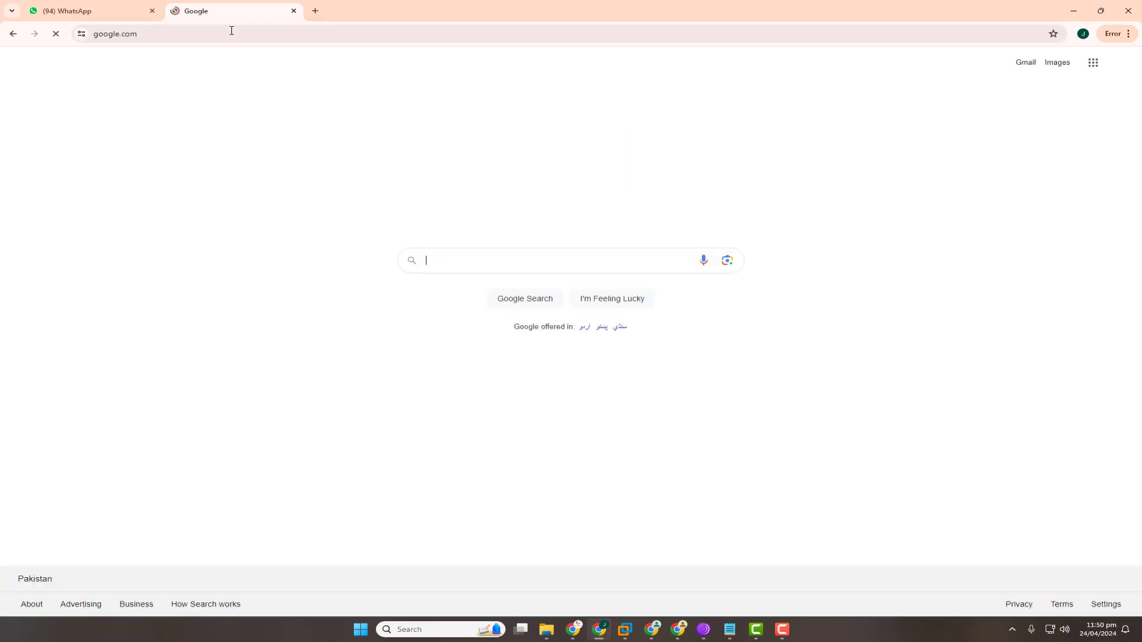
{"action": "left_click", "coordinate": [511, 255]}
{"action": "type", "text": "W"}
{"action": "key", "text": "BackSpace"}
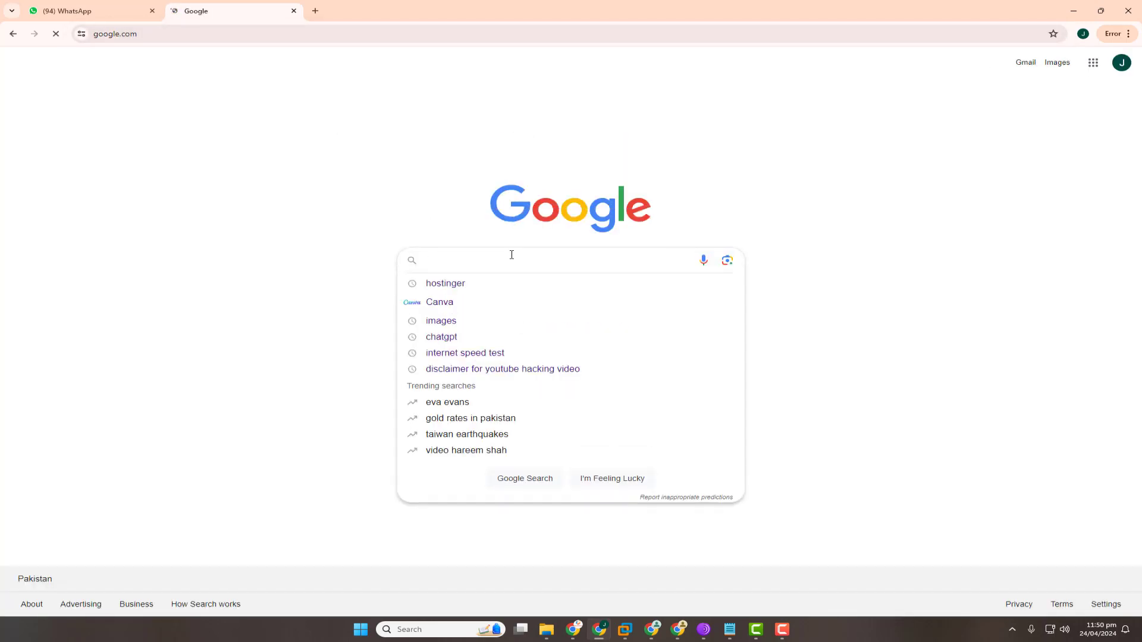
{"action": "type", "text": "VMWA"}
{"action": "key", "text": "Down"}
{"action": "key", "text": "Down"}
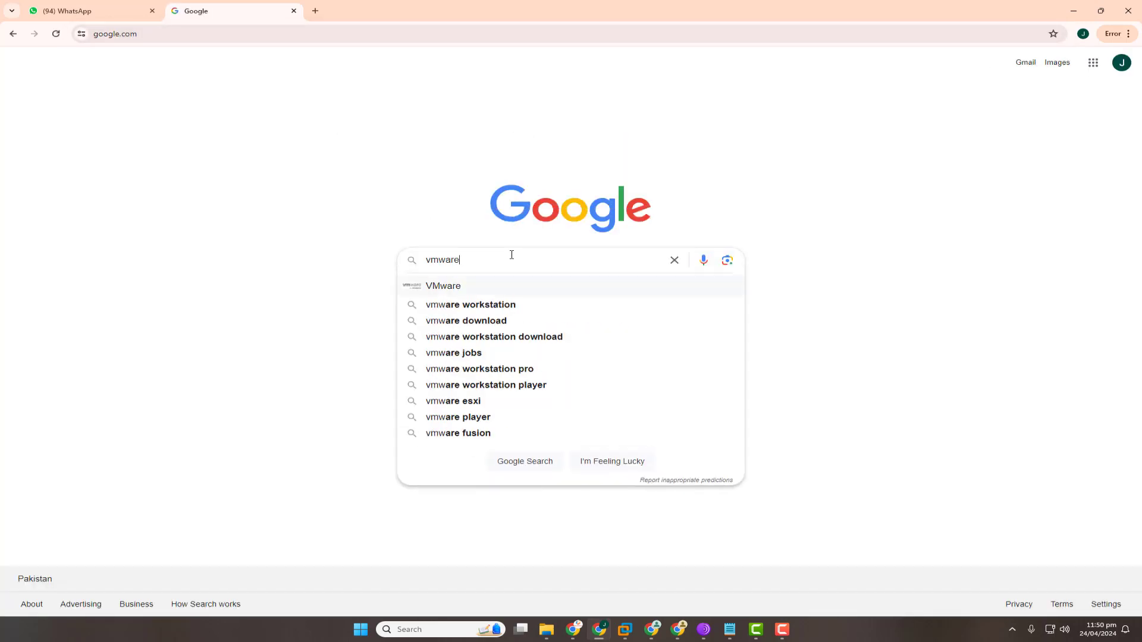
{"action": "type", "text": "17 "}
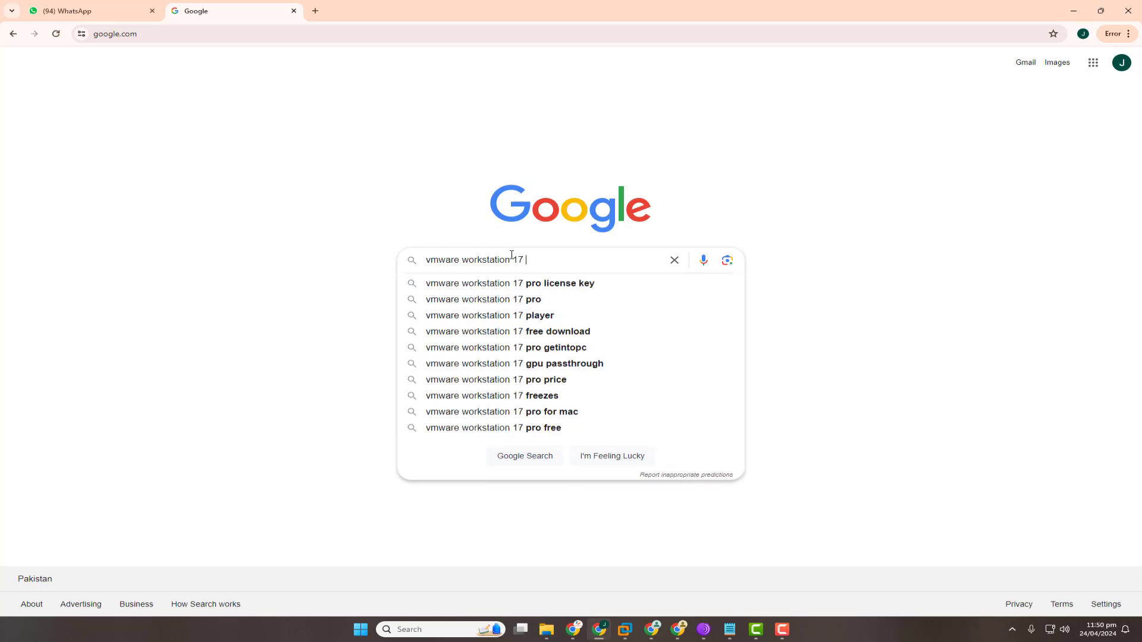
{"action": "type", "text": "pro"}
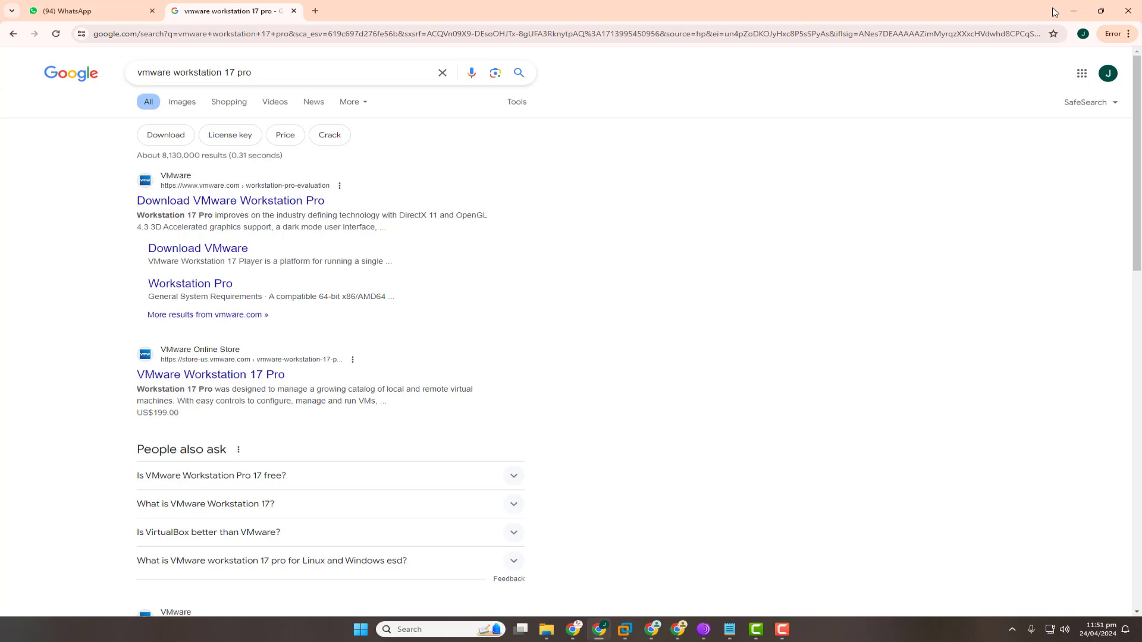
{"action": "left_click", "coordinate": [1074, 11]}
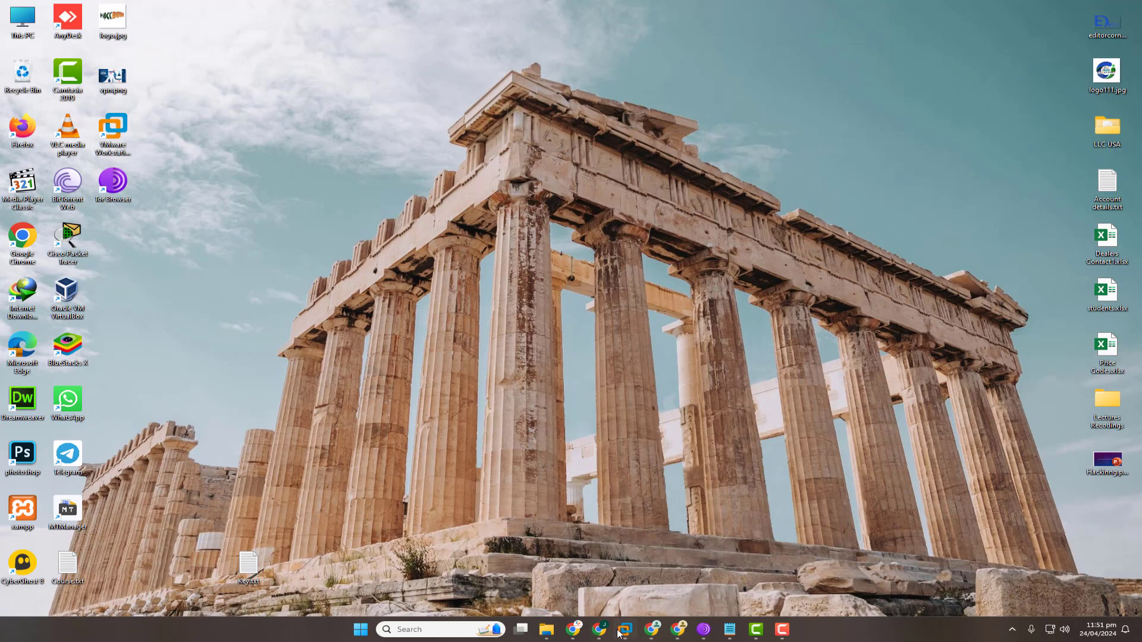
Restore VMware Workstation and open the powered-off Windows 7 machine showing 2 GB memory and 60 GB disk.
{"action": "mouse_move", "coordinate": [625, 629]}
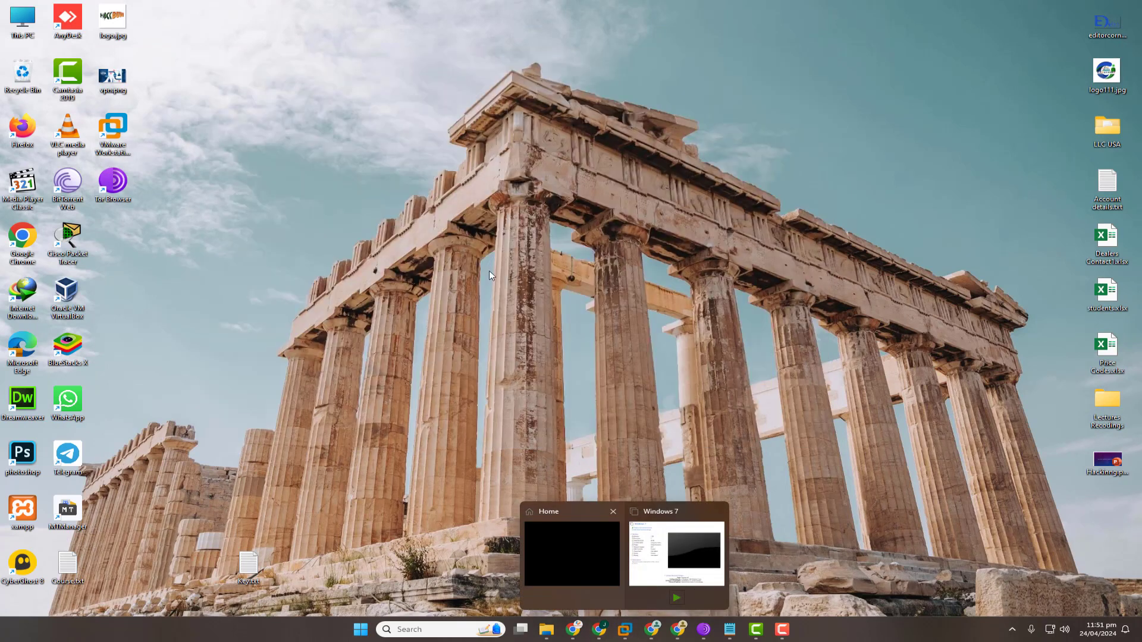
{"action": "left_click", "coordinate": [607, 571]}
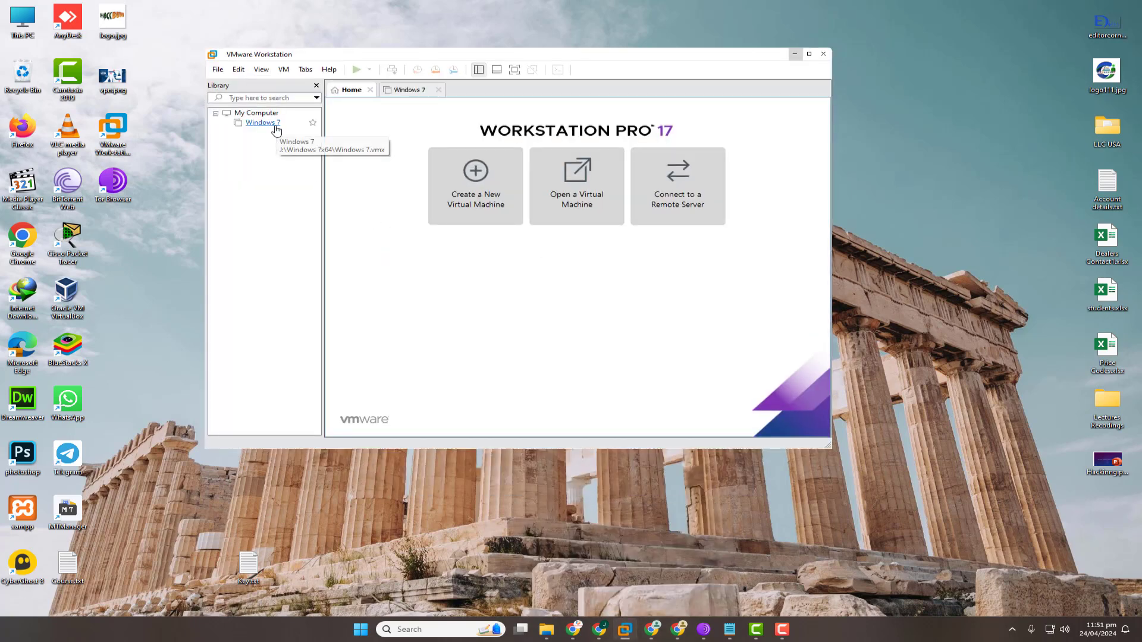
{"action": "left_click", "coordinate": [275, 124]}
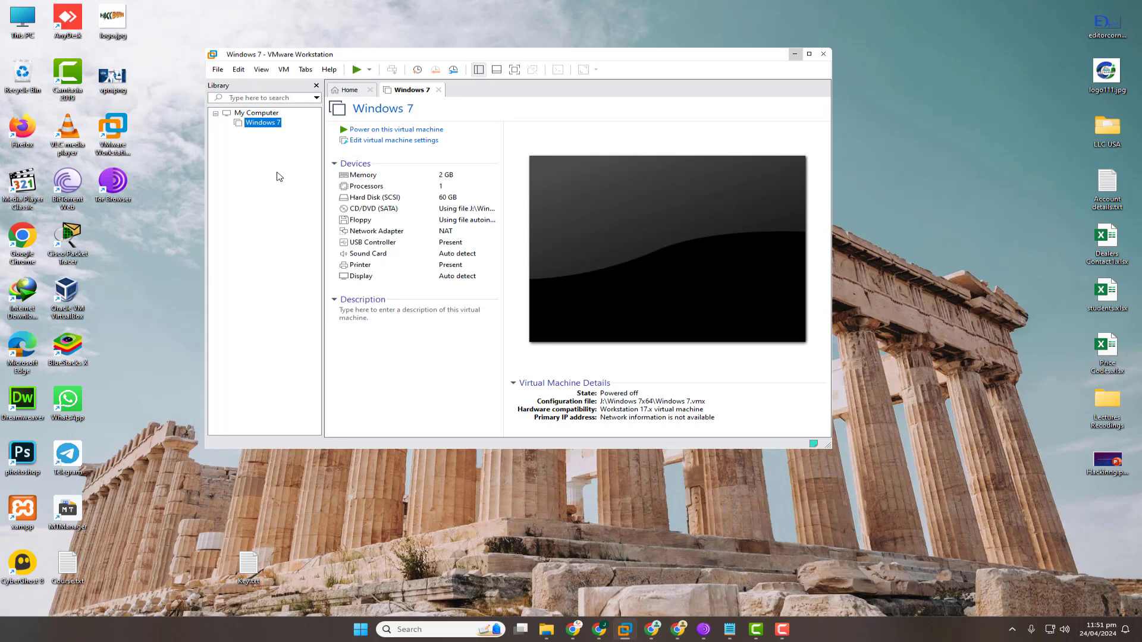
{"action": "right_click", "coordinate": [261, 161]}
{"action": "left_click", "coordinate": [259, 162]}
Search Google for the Kali Linux download and open the official Get Kali page.
{"action": "left_click", "coordinate": [599, 630]}
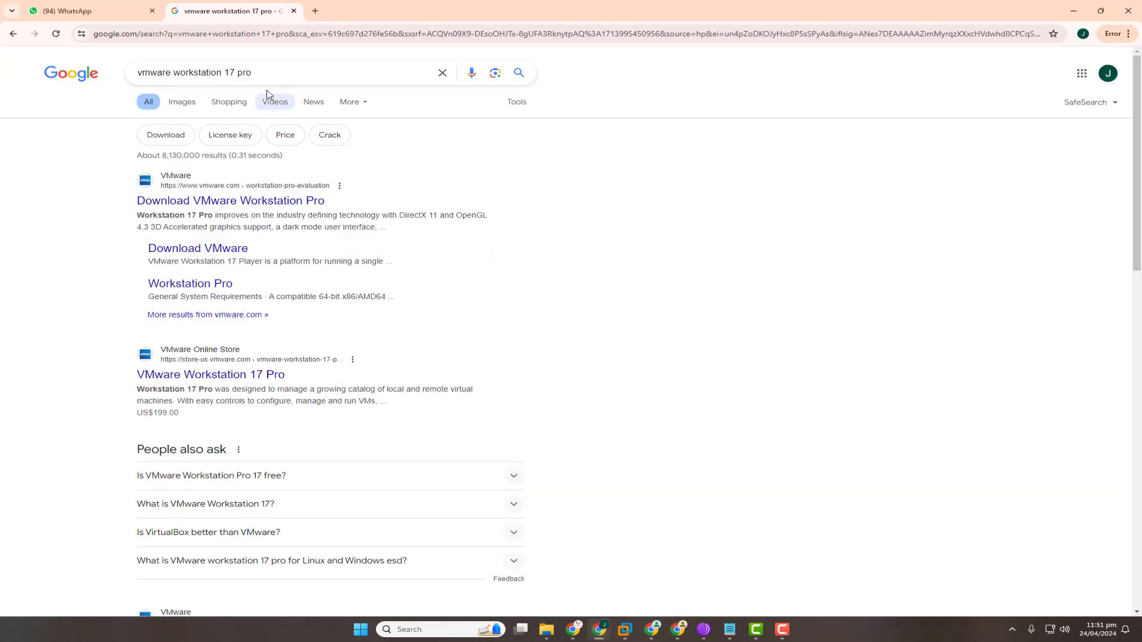
{"action": "left_click", "coordinate": [268, 72]}
{"action": "triple_click", "coordinate": [268, 72]}
{"action": "type", "text": "kali"}
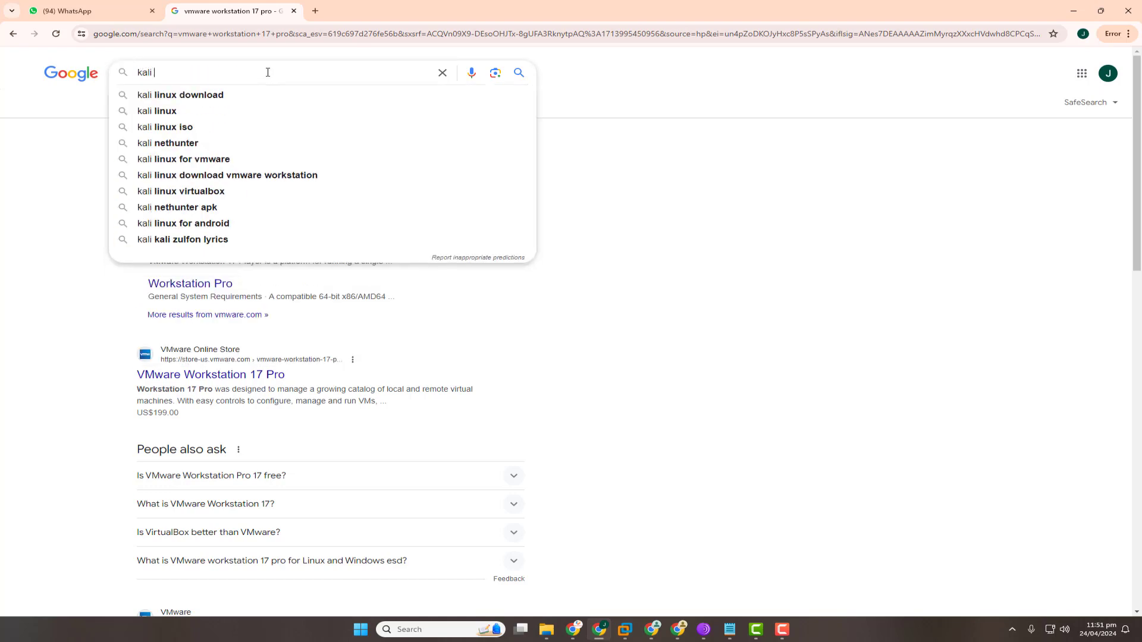
{"action": "key", "text": "Down"}
{"action": "key", "text": "Return"}
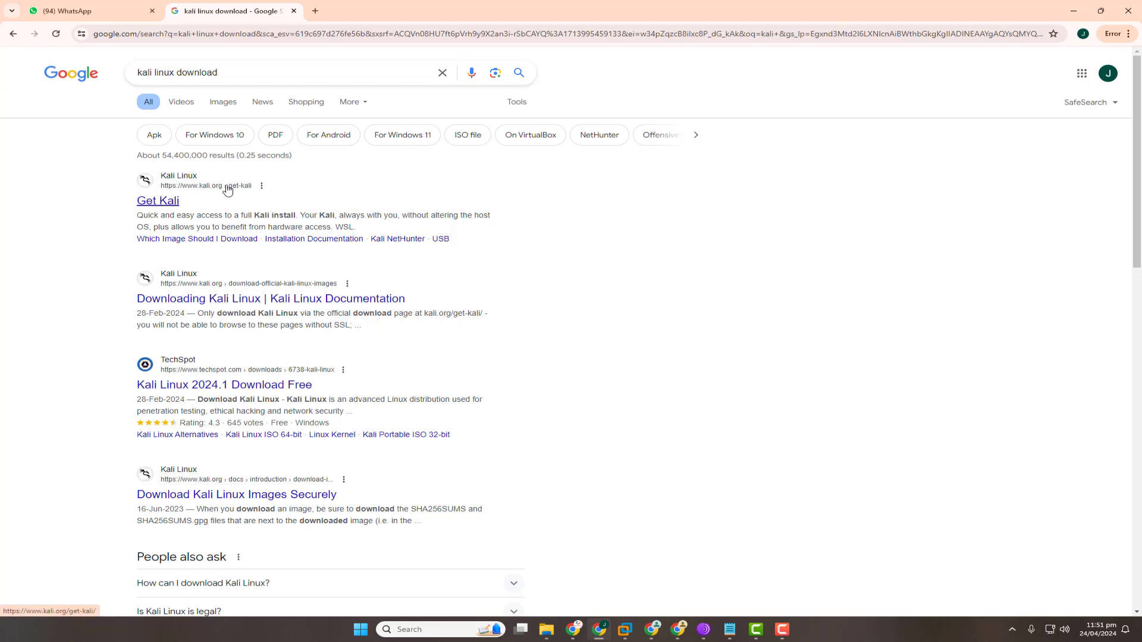
{"action": "left_click", "coordinate": [158, 200]}
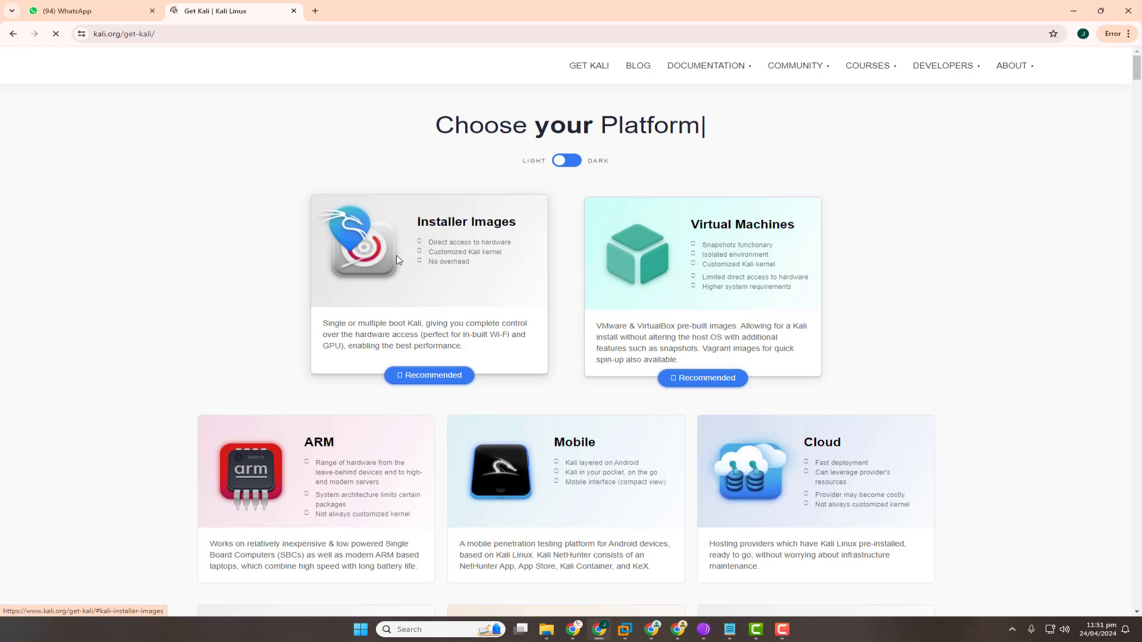
Browse the pre-built VM and installer image downloads, then open a new blank tab.
{"action": "left_click", "coordinate": [731, 232]}
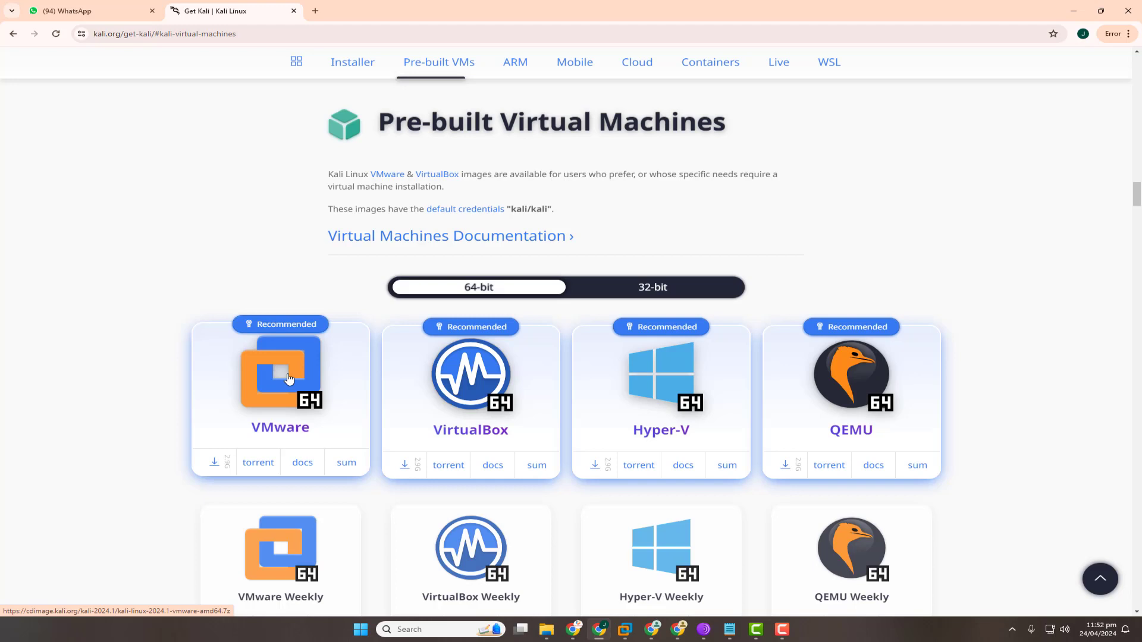
{"action": "left_click", "coordinate": [13, 34]}
{"action": "left_click", "coordinate": [492, 293]}
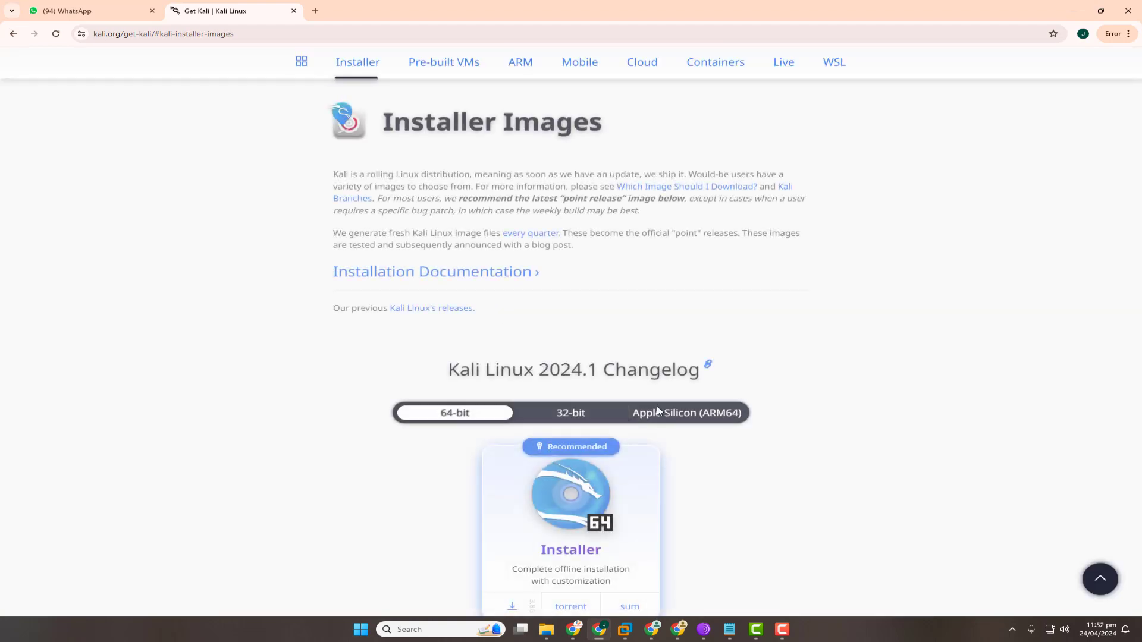
{"action": "scroll", "coordinate": [657, 500], "scroll_direction": "down", "scroll_amount": 5}
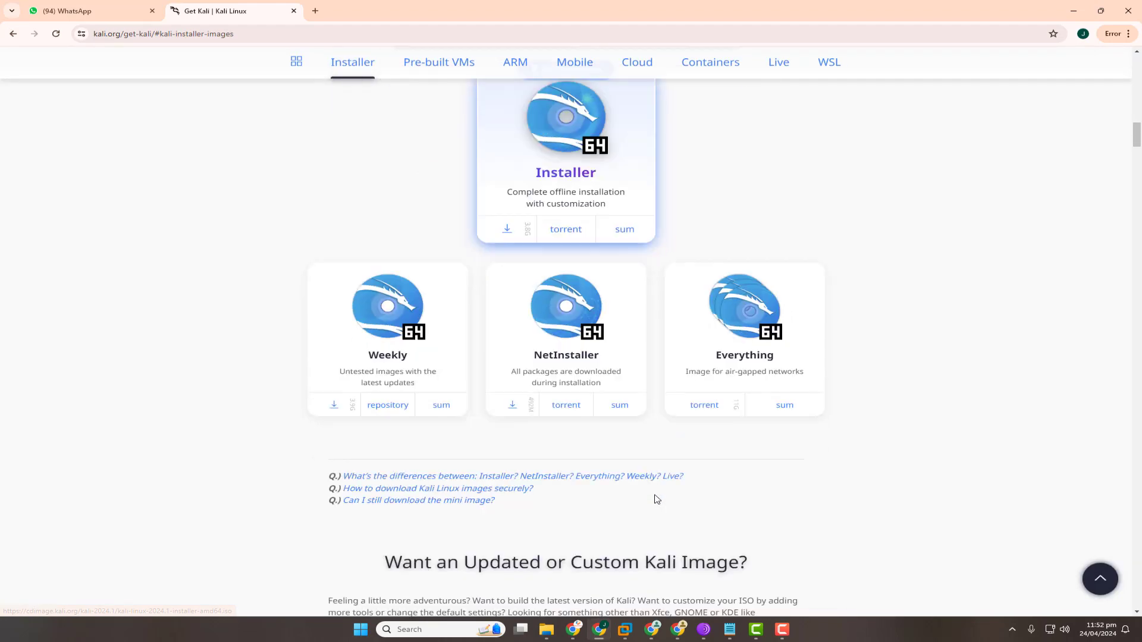
{"action": "scroll", "coordinate": [597, 466], "scroll_direction": "down", "scroll_amount": 4}
{"action": "scroll", "coordinate": [584, 466], "scroll_direction": "up", "scroll_amount": 10}
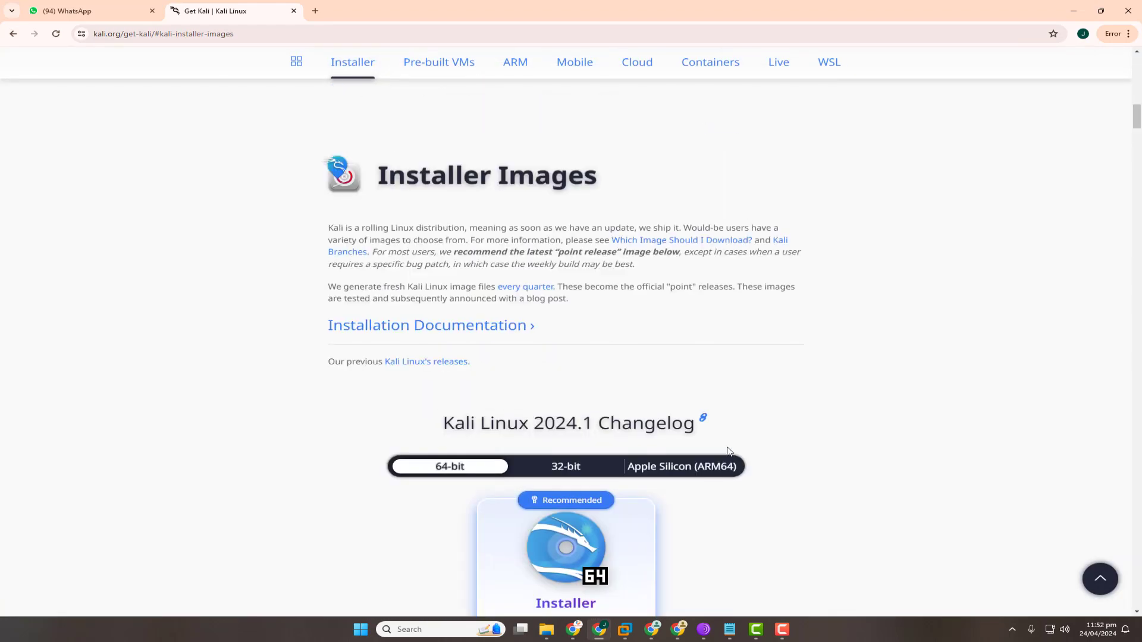
{"action": "scroll", "coordinate": [728, 452], "scroll_direction": "down", "scroll_amount": 3}
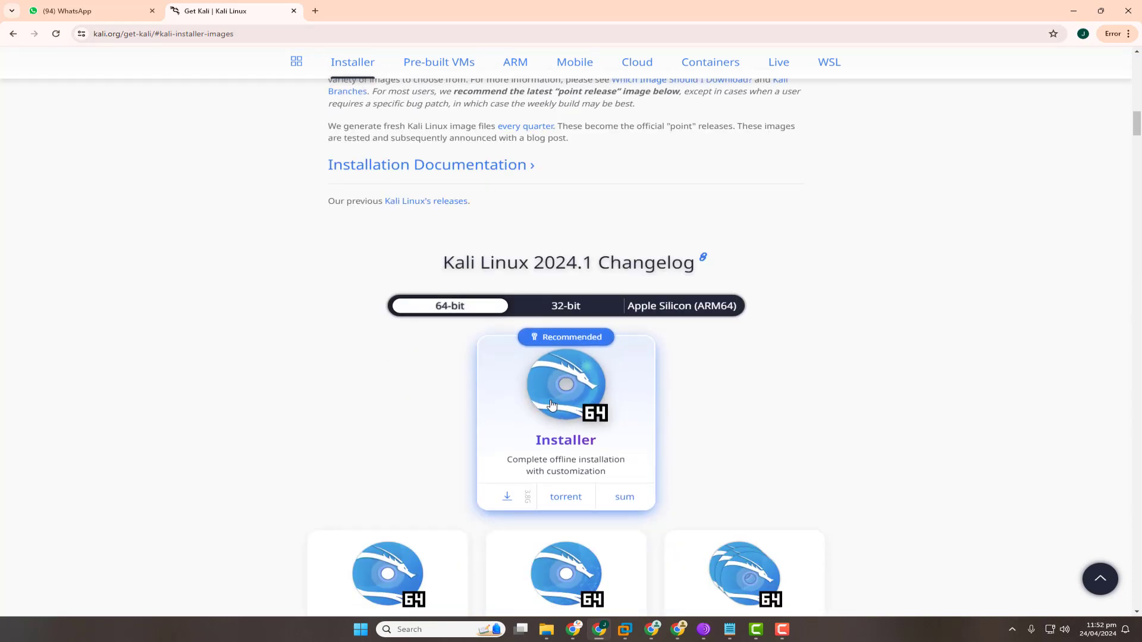
{"action": "left_click", "coordinate": [316, 10]}
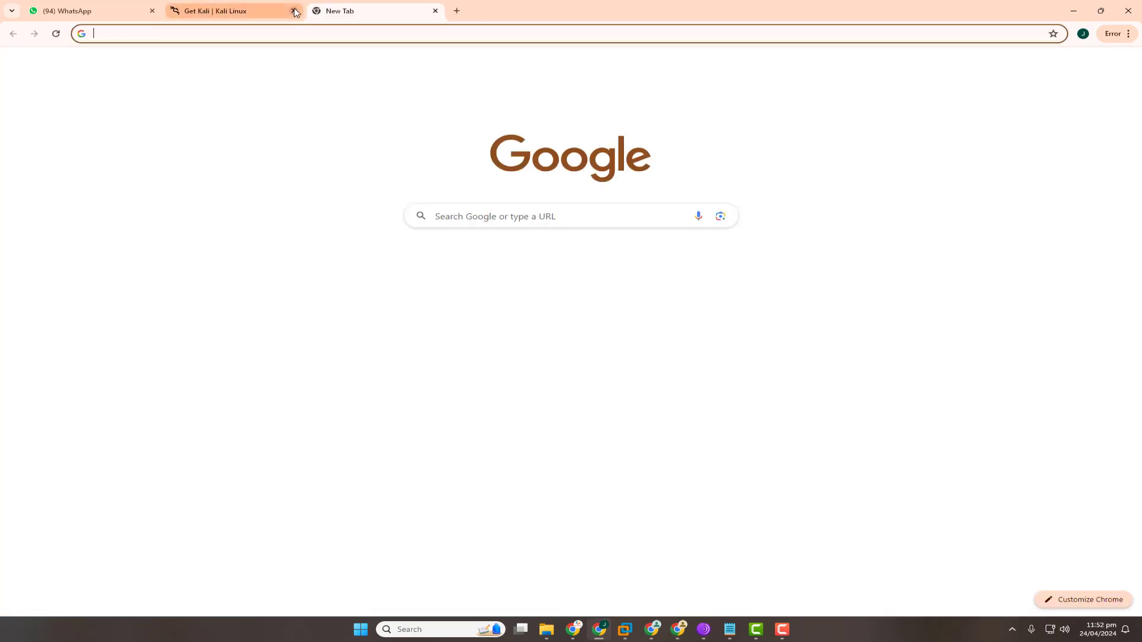
Close the Get Kali tab, minimise Chrome, and bring the Kali books forum in Tor Browser forward.
{"action": "left_click", "coordinate": [295, 11]}
{"action": "left_click", "coordinate": [1074, 11]}
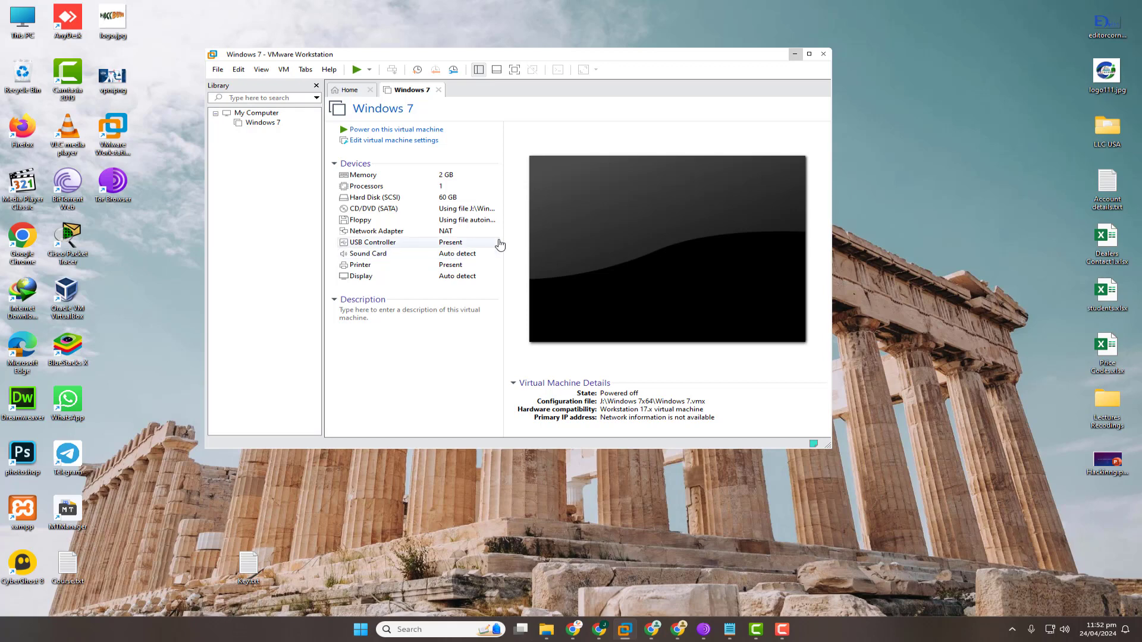
{"action": "left_click", "coordinate": [703, 630]}
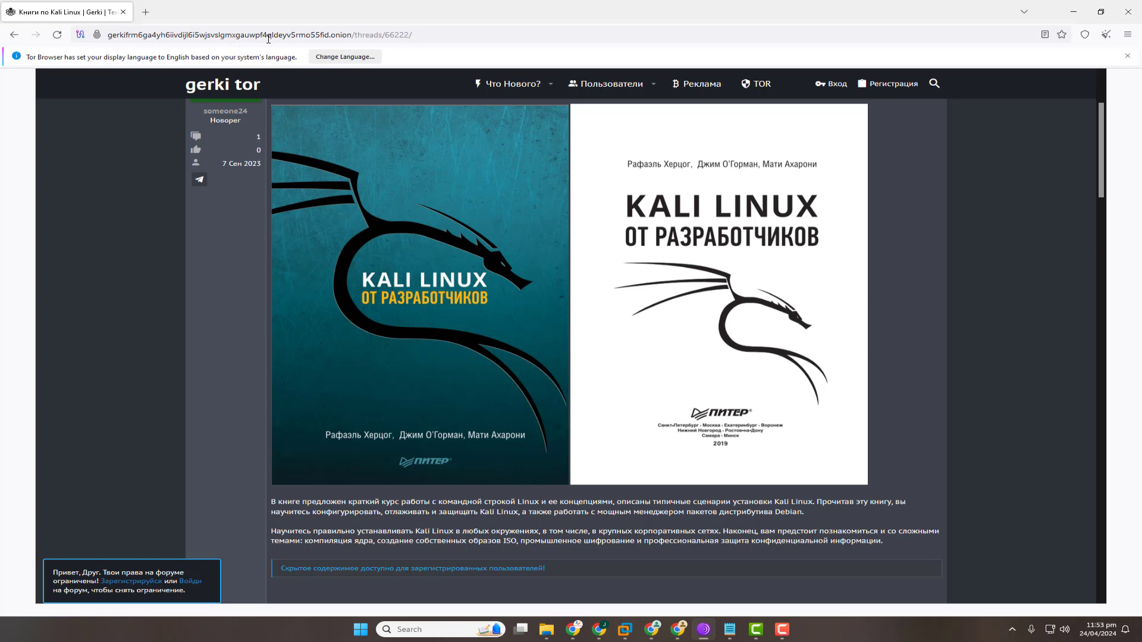
Minimise Tor Browser, check the kali-linux ISO on Windows Backup (J:), then return to VMware.
{"action": "left_click", "coordinate": [1074, 11]}
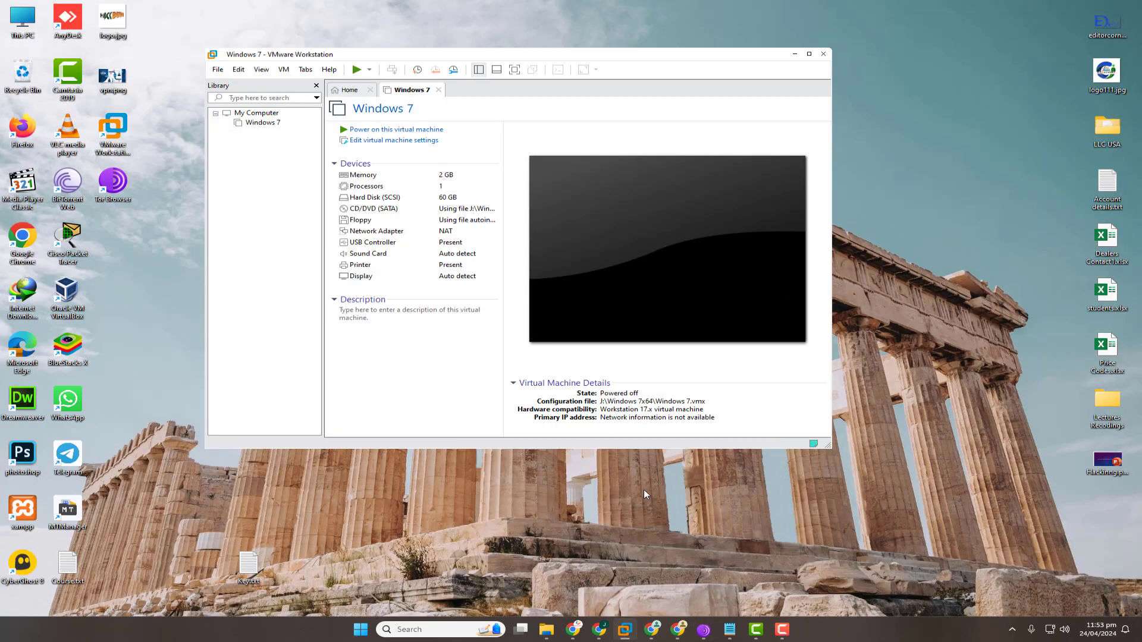
{"action": "mouse_move", "coordinate": [546, 630]}
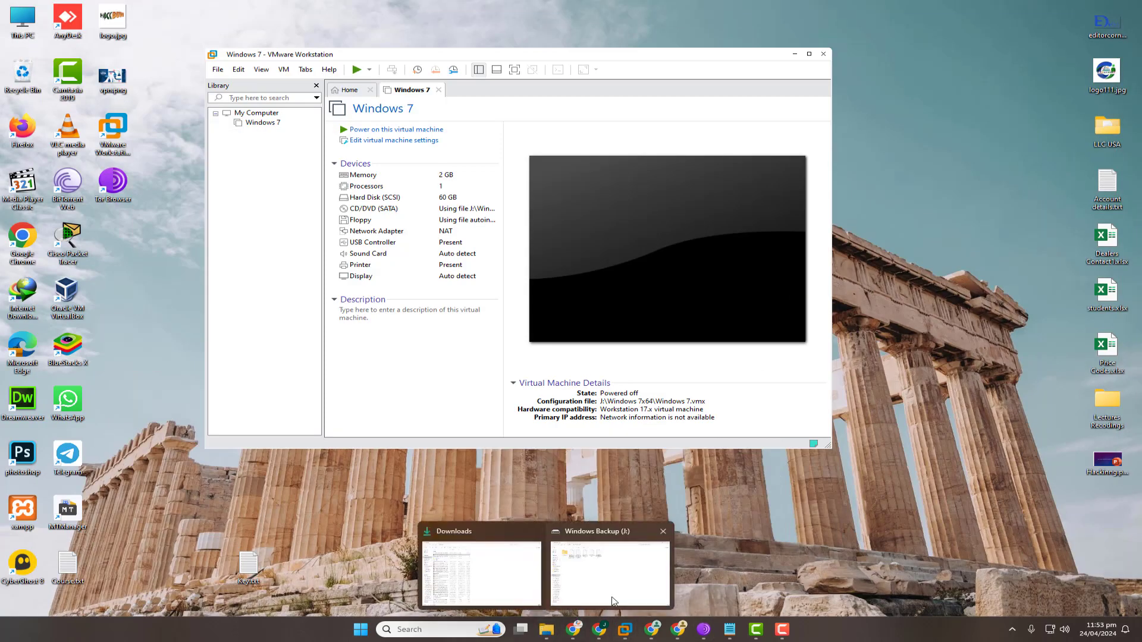
{"action": "left_click", "coordinate": [612, 562]}
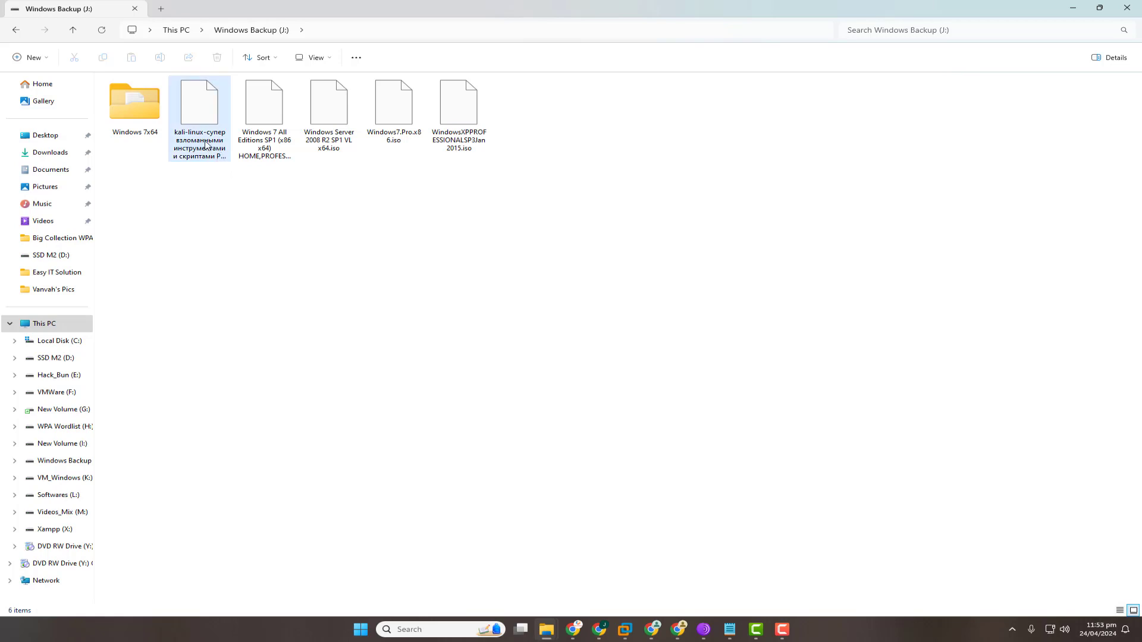
{"action": "left_click", "coordinate": [1073, 8]}
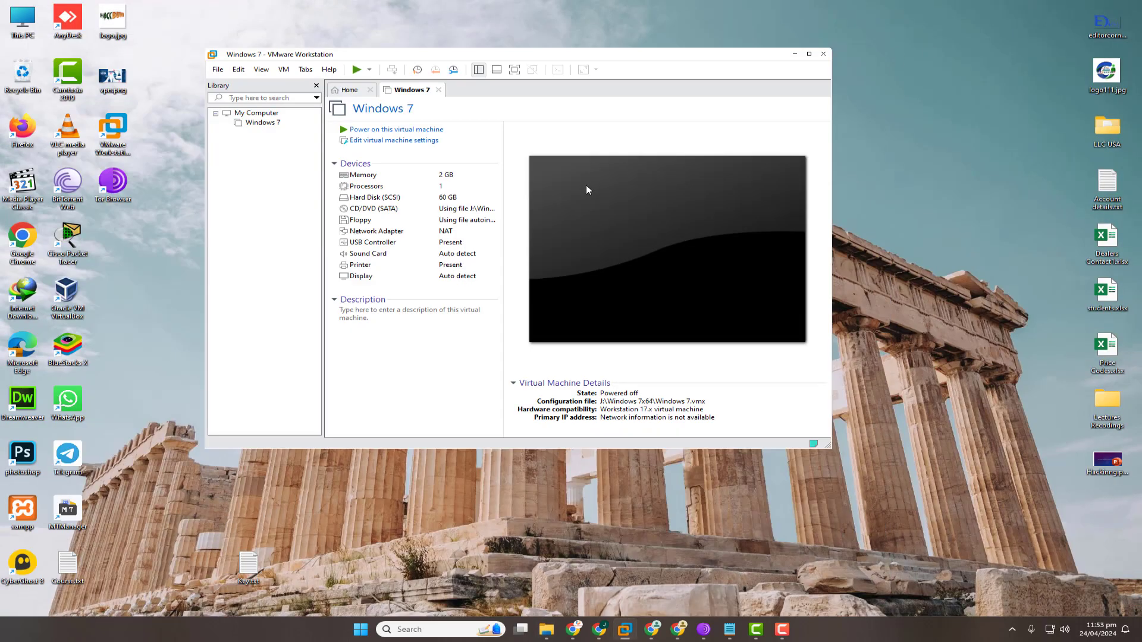
Choose New Virtual Machine from the Library pane's context menu.
{"action": "right_click", "coordinate": [278, 165]}
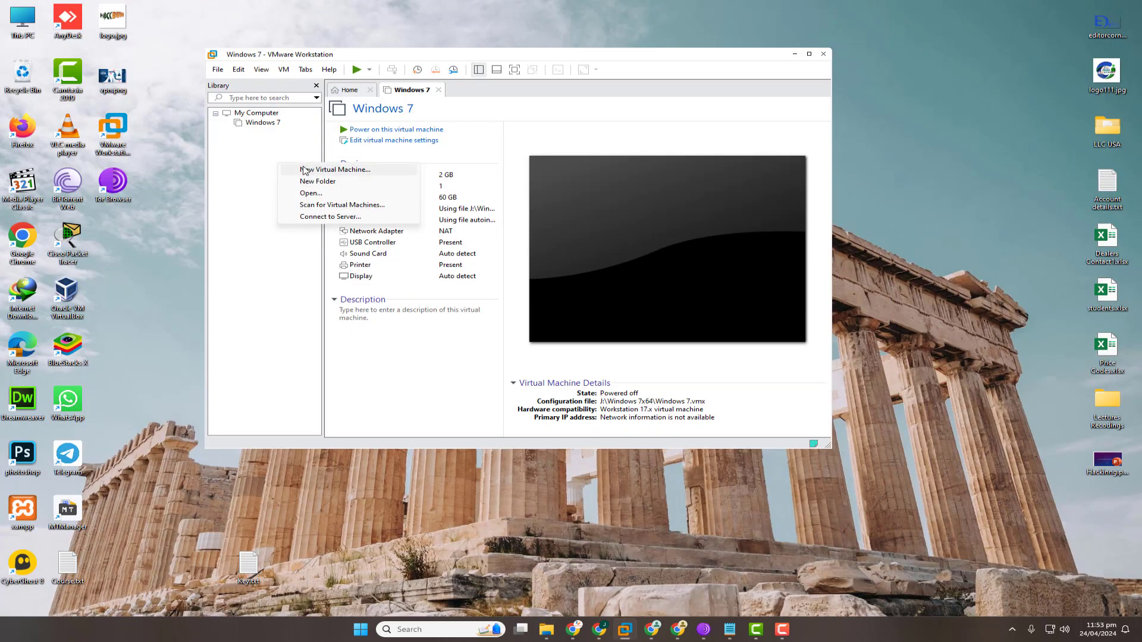
{"action": "left_click", "coordinate": [259, 164]}
{"action": "right_click", "coordinate": [260, 164]}
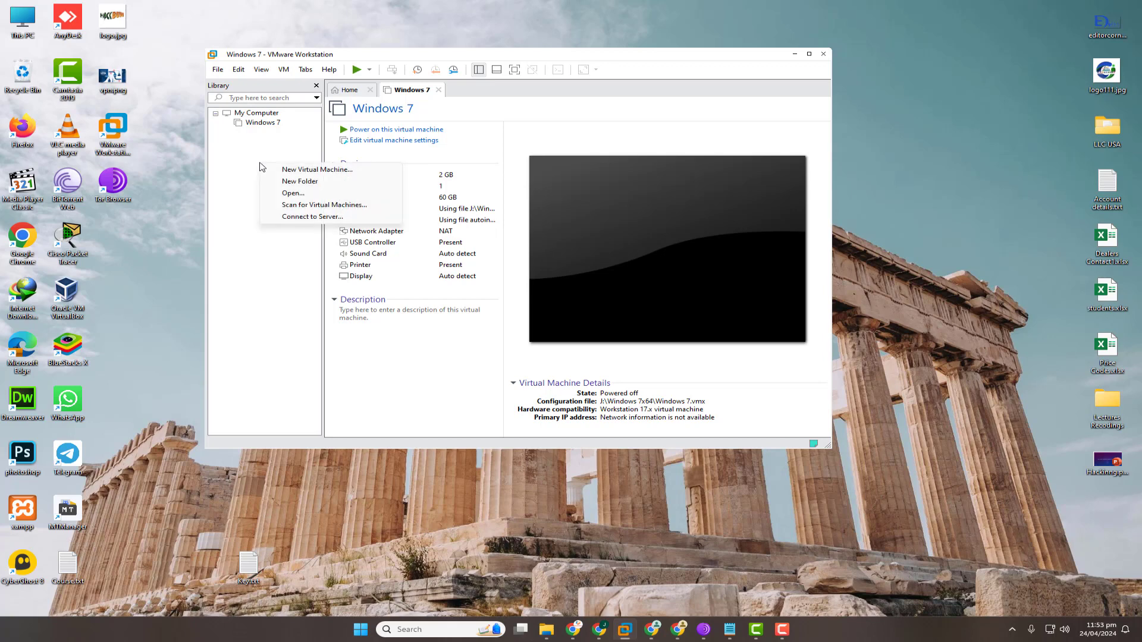
{"action": "left_click", "coordinate": [231, 173]}
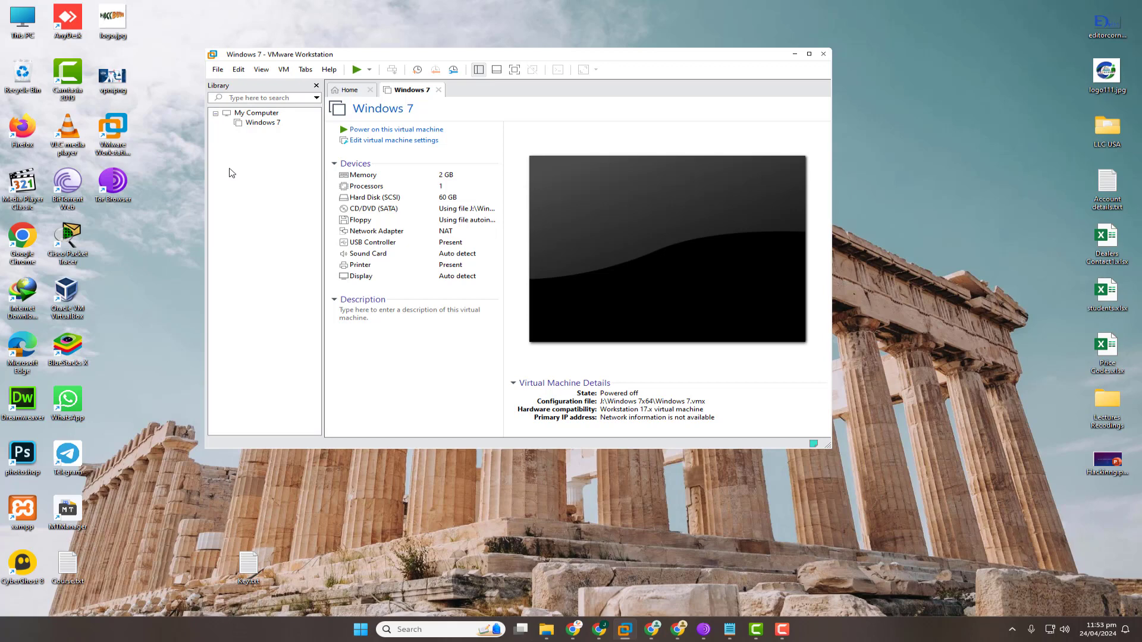
{"action": "right_click", "coordinate": [242, 164]}
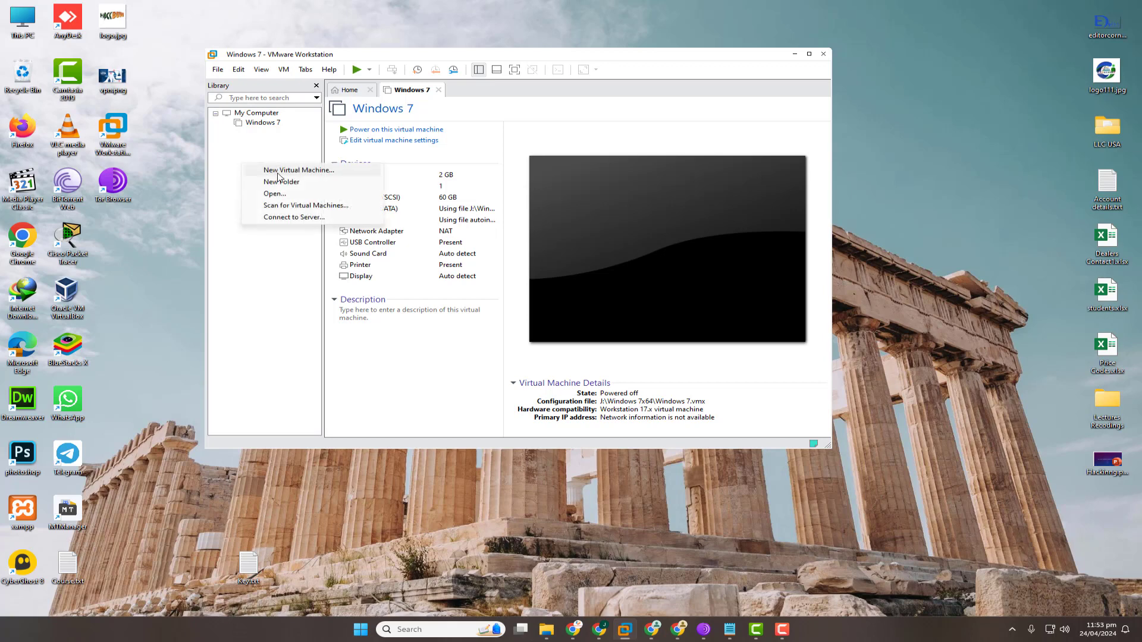
{"action": "left_click", "coordinate": [278, 171]}
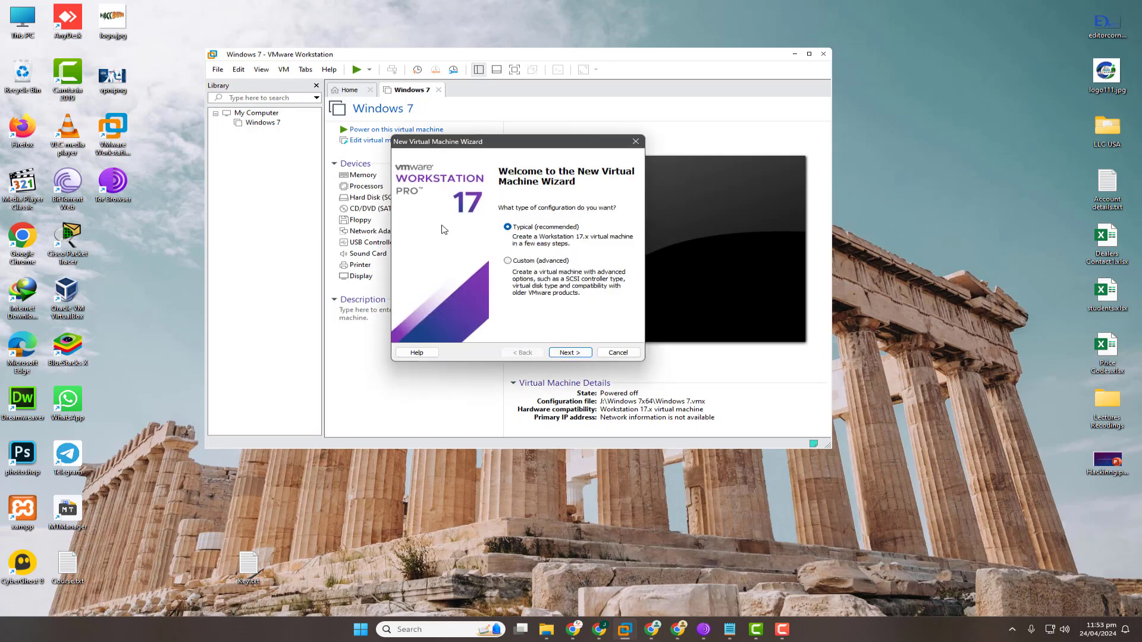
Pick the Typical setup and set the installer disc image to the kali-linux ISO.
{"action": "left_click", "coordinate": [583, 353]}
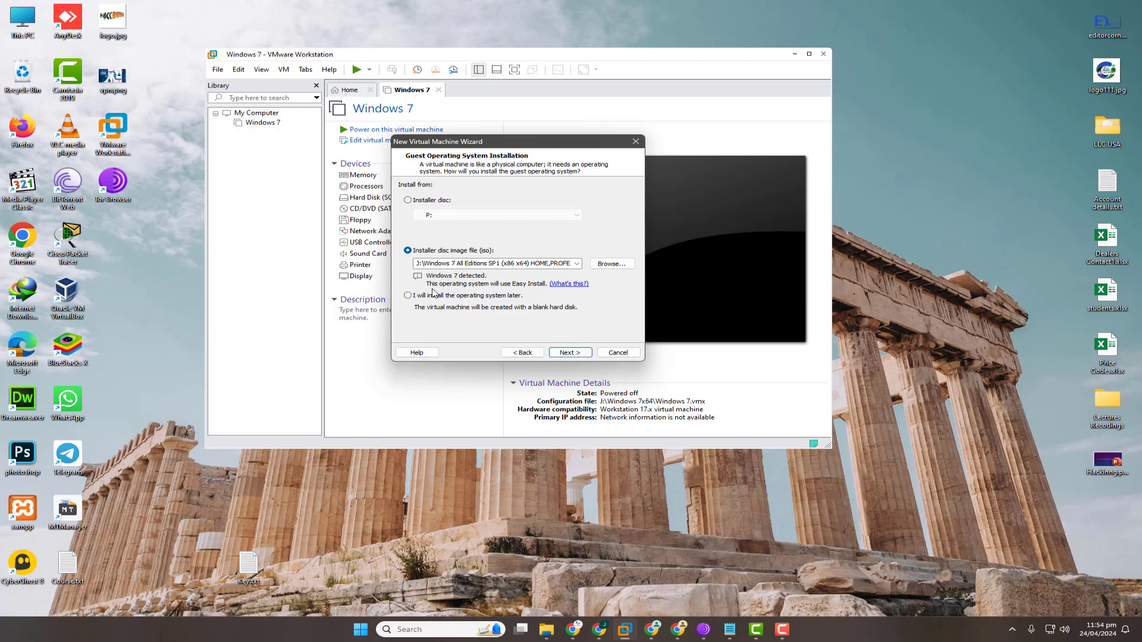
{"action": "left_click", "coordinate": [424, 296]}
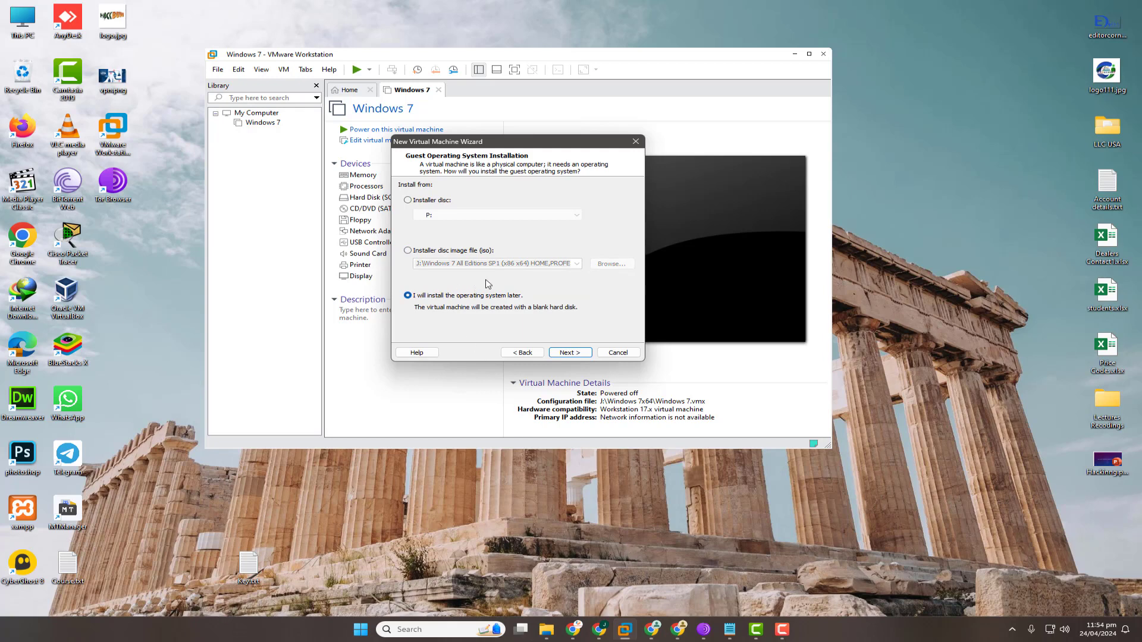
{"action": "left_click", "coordinate": [459, 251]}
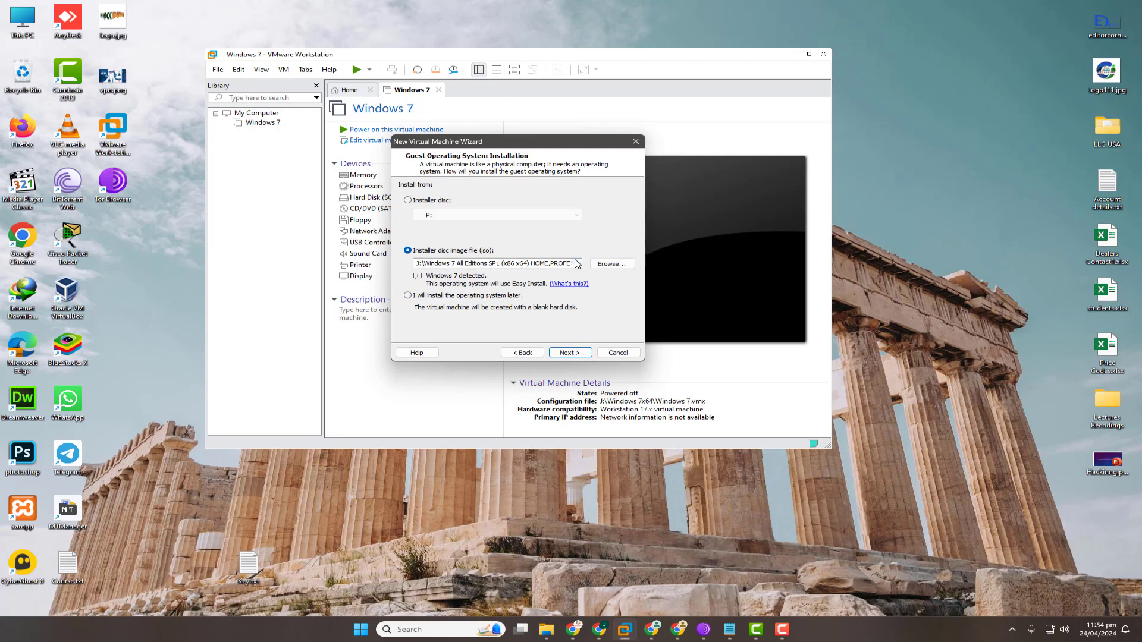
{"action": "left_click", "coordinate": [577, 263]}
{"action": "left_click", "coordinate": [577, 263]}
{"action": "left_click", "coordinate": [617, 265]}
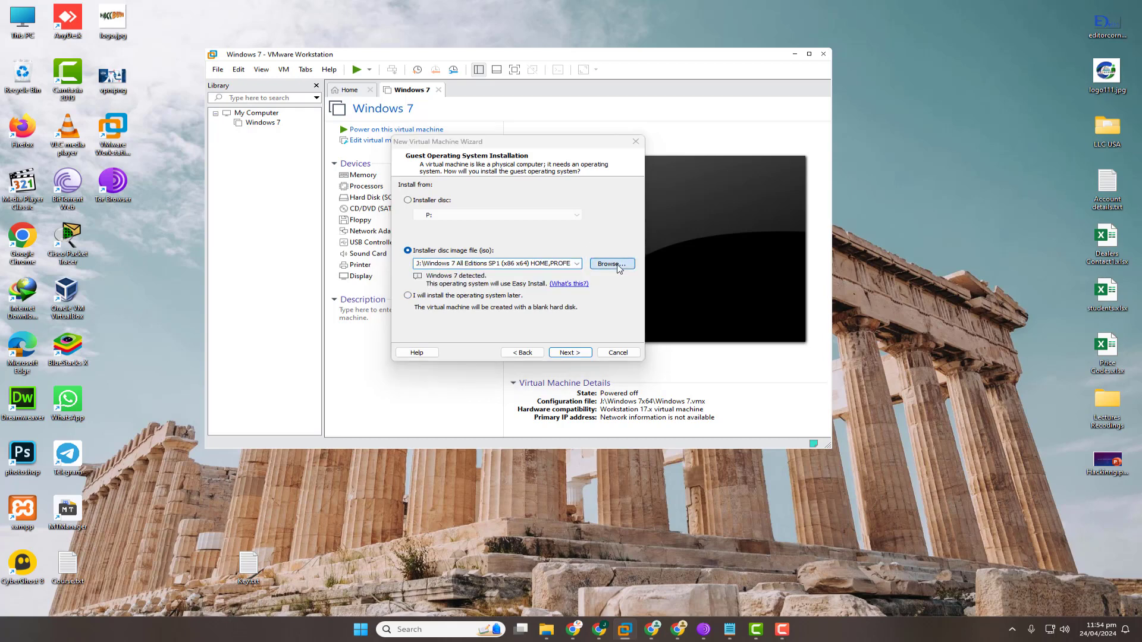
{"action": "scroll", "coordinate": [434, 298], "scroll_direction": "down", "scroll_amount": 3}
{"action": "double_click", "coordinate": [594, 255]}
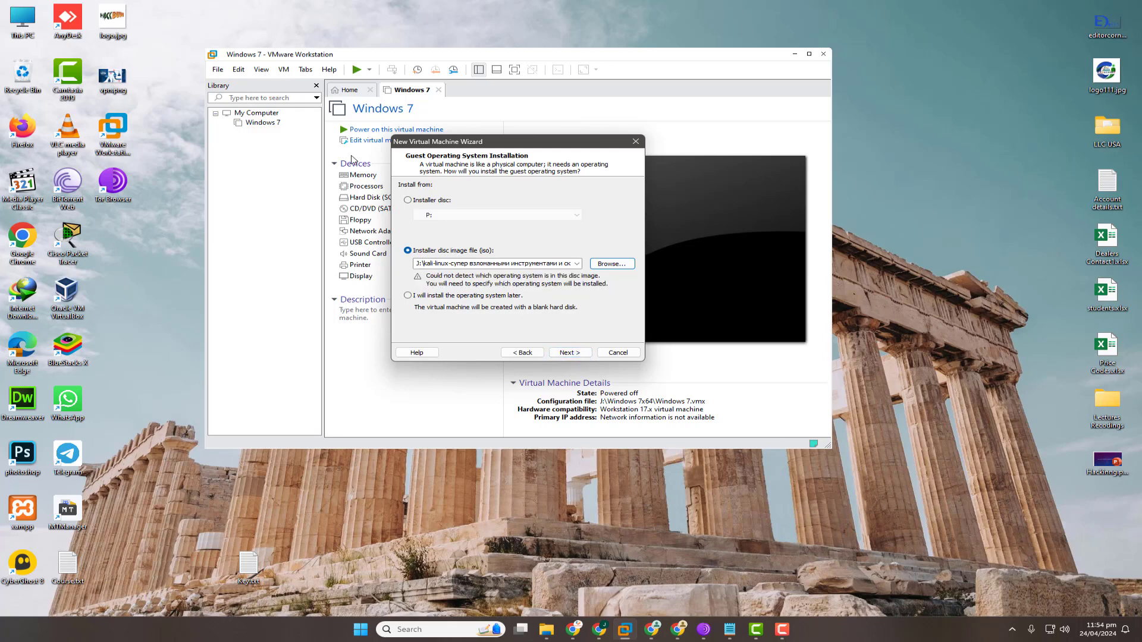
{"action": "left_click", "coordinate": [565, 353]}
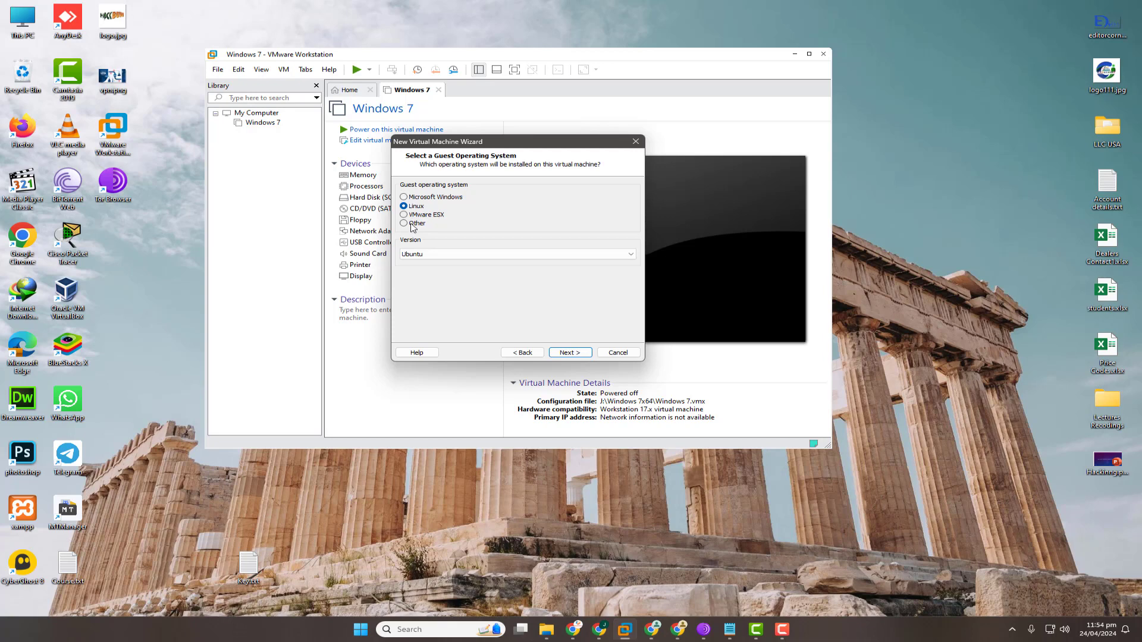
Keep Linux as the guest OS and choose version Debian 11.x 64-bit.
{"action": "left_click", "coordinate": [415, 225]}
{"action": "left_click", "coordinate": [455, 255]}
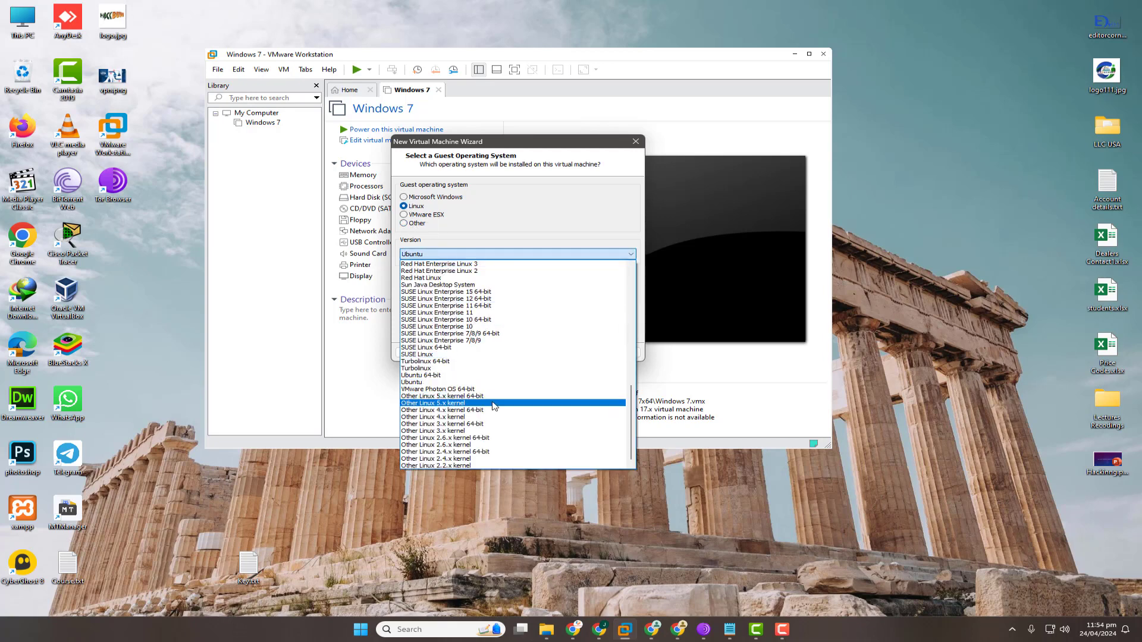
{"action": "scroll", "coordinate": [496, 446], "scroll_direction": "up", "scroll_amount": 9}
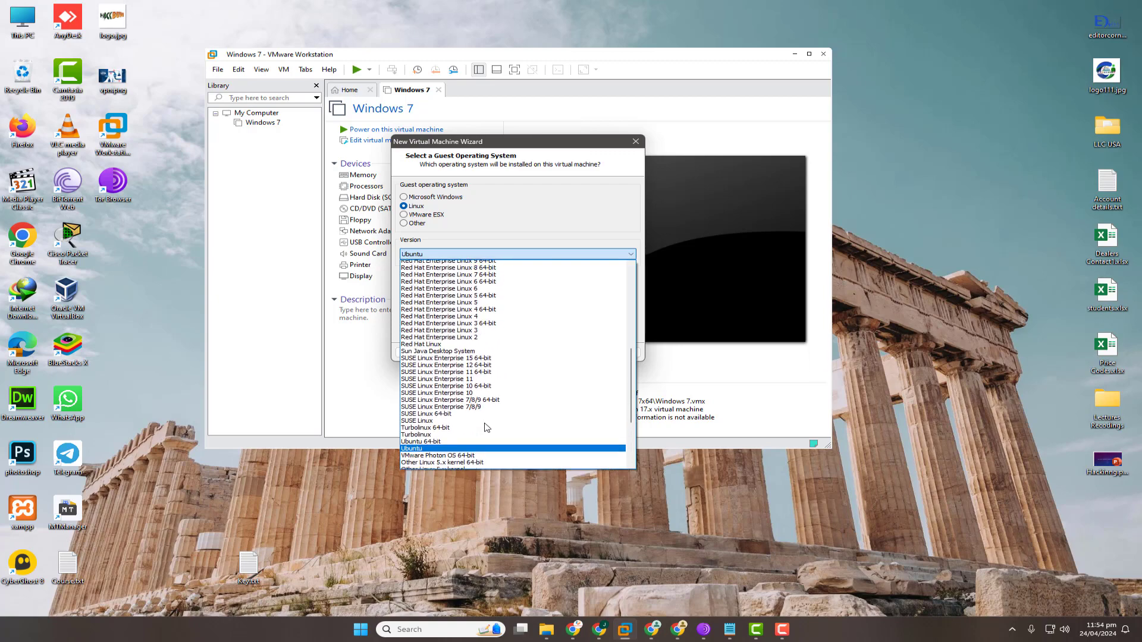
{"action": "scroll", "coordinate": [484, 426], "scroll_direction": "up", "scroll_amount": 7}
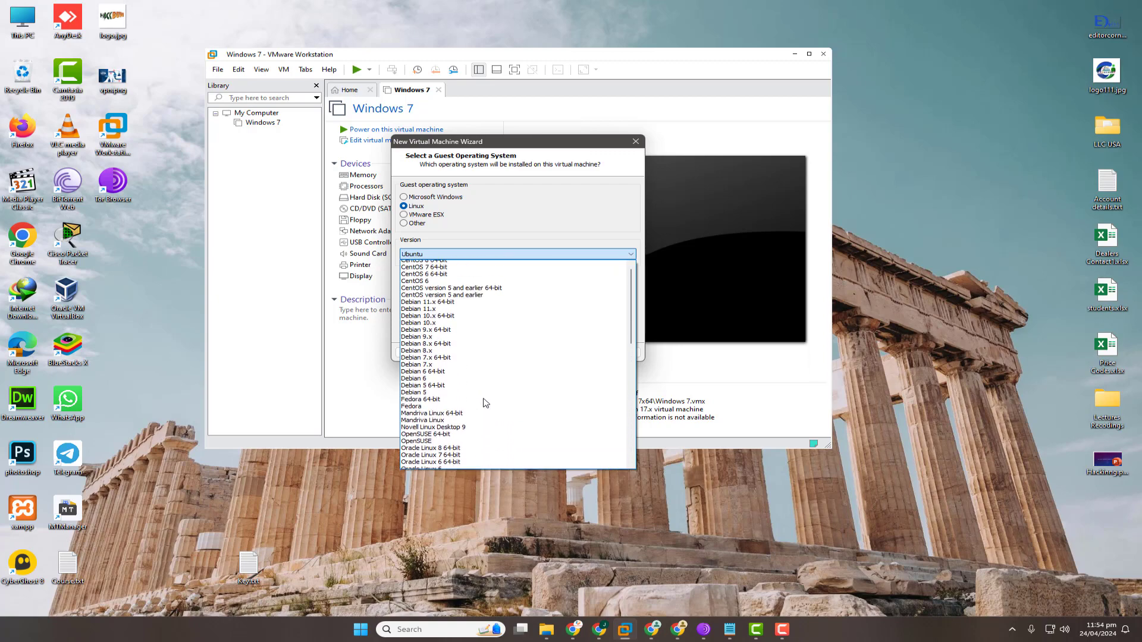
{"action": "scroll", "coordinate": [483, 387], "scroll_direction": "down", "scroll_amount": 5}
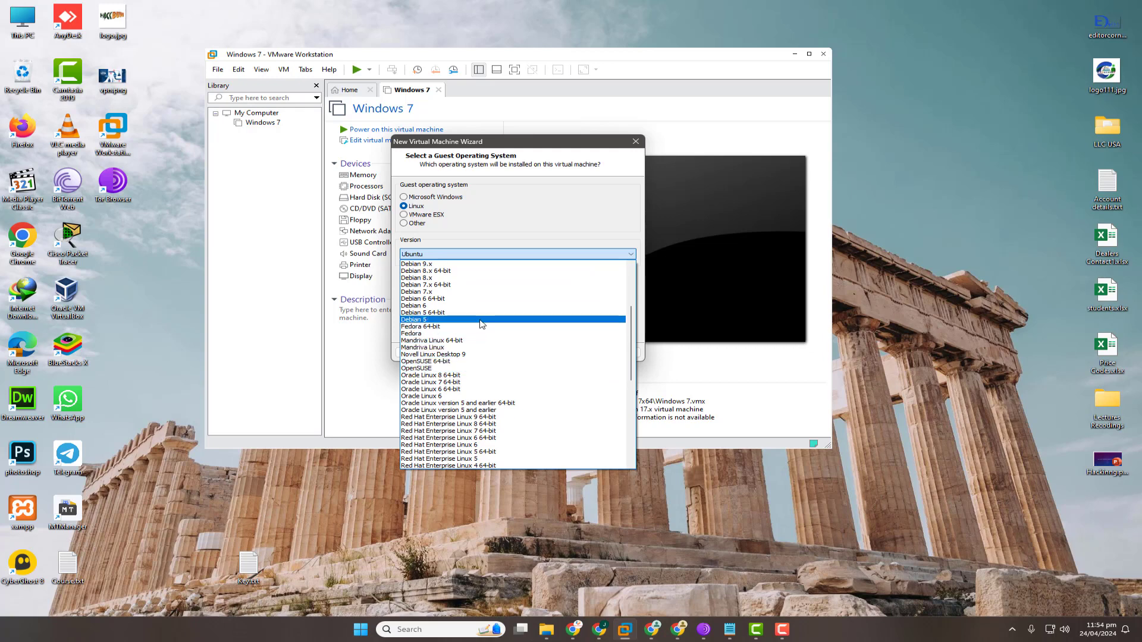
{"action": "scroll", "coordinate": [480, 303], "scroll_direction": "up", "scroll_amount": 3}
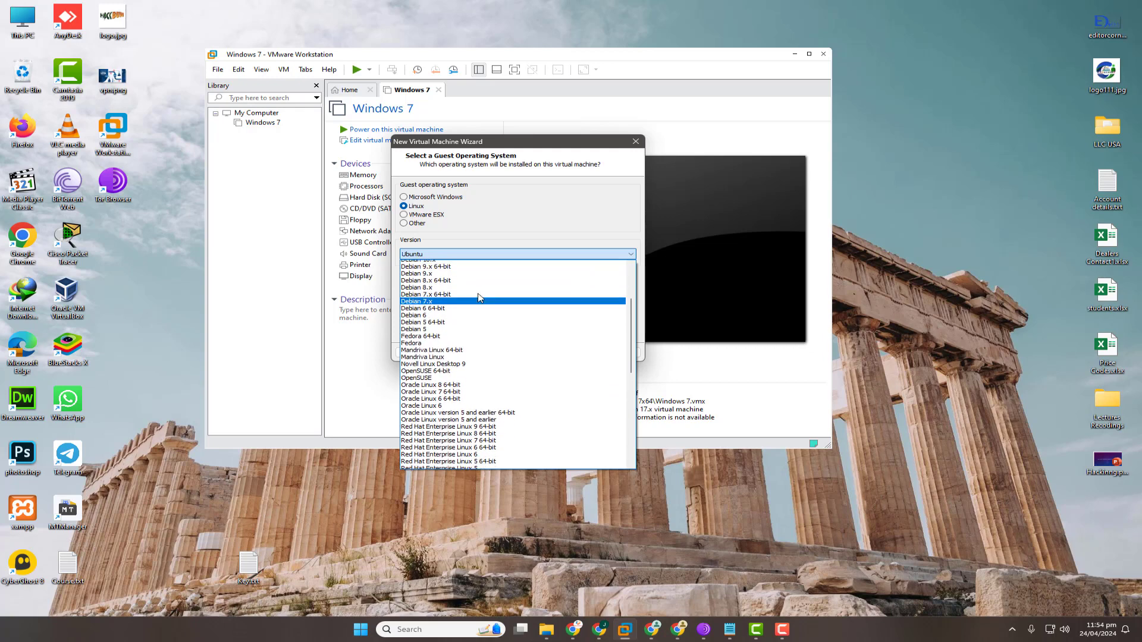
{"action": "scroll", "coordinate": [476, 303], "scroll_direction": "up", "scroll_amount": 1}
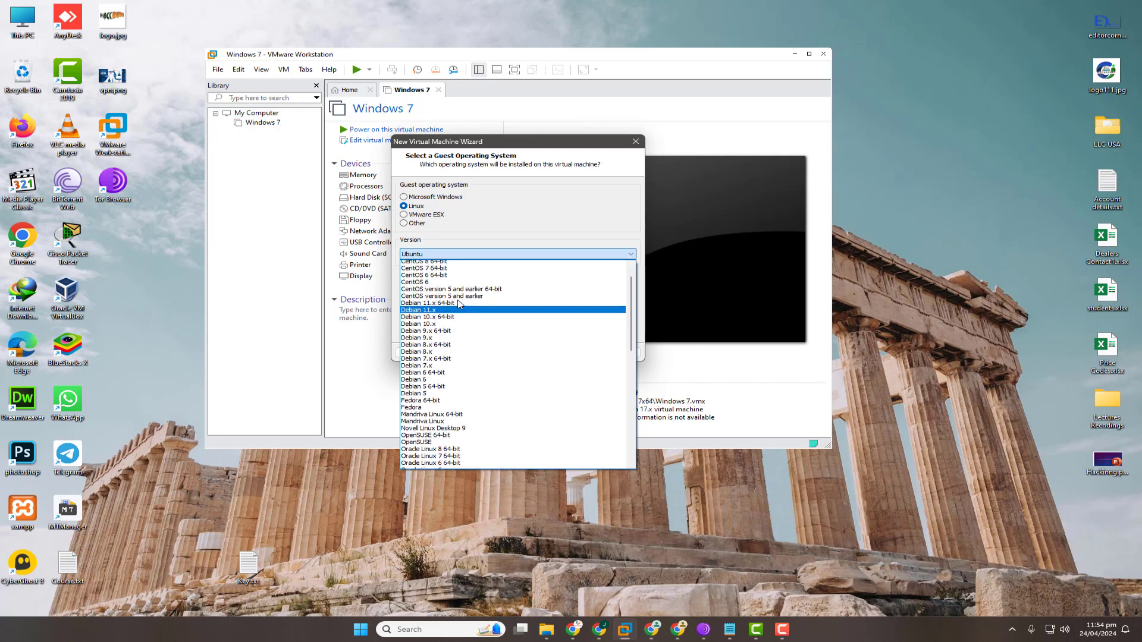
{"action": "left_click", "coordinate": [461, 309]}
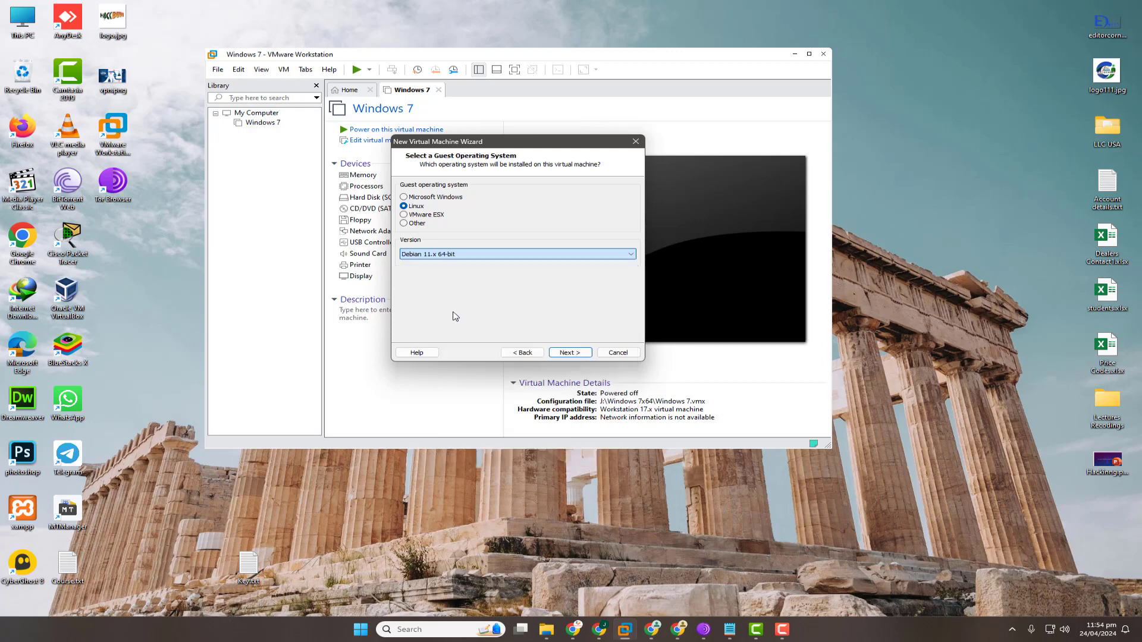
{"action": "left_click", "coordinate": [569, 352]}
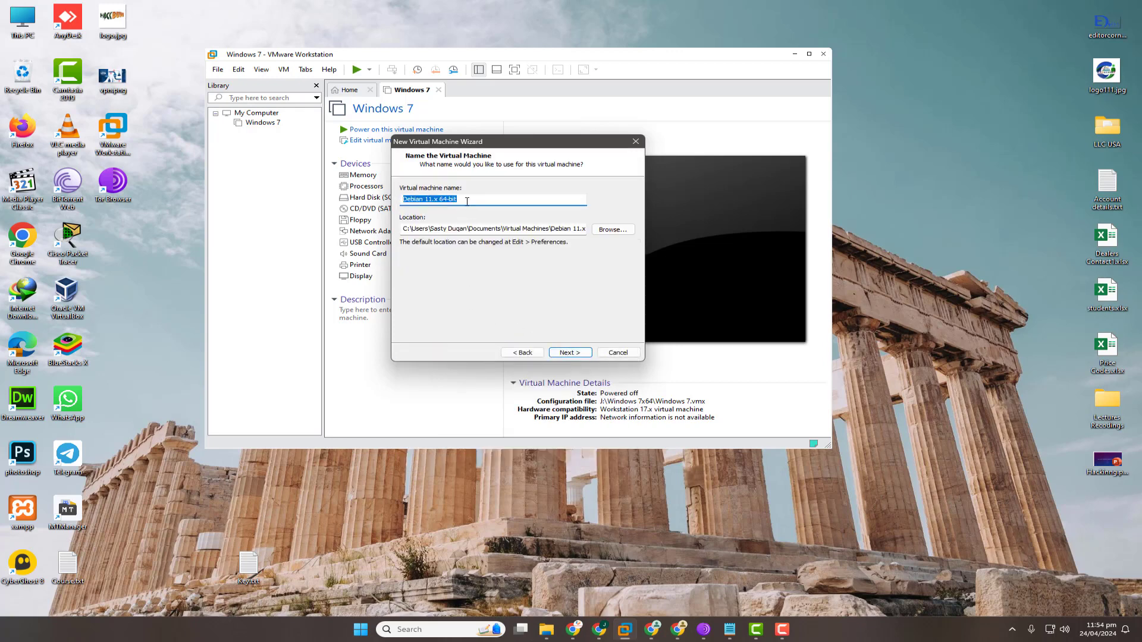
Name the virtual machine 'Kali Lunux Monster Cracked'.
{"action": "type", "text": "Kaloi Lunux"}
{"action": "key", "text": "BackSpace"}
{"action": "key", "text": "BackSpace"}
{"action": "key", "text": "BackSpace"}
{"action": "key", "text": "BackSpace"}
{"action": "type", "text": "Cra"}
{"action": "key", "text": "BackSpace"}
{"action": "key", "text": "BackSpace"}
{"action": "key", "text": "BackSpace"}
{"action": "type", "text": "MO"}
{"action": "key", "text": "BackSpace"}
{"action": "type", "text": "os"}
{"action": "key", "text": "BackSpace"}
{"action": "type", "text": "nster Cracke"}
Set the machine's location to a new 'Kali Linux' folder on drive VM_Windows (K:).
{"action": "left_click", "coordinate": [614, 230]}
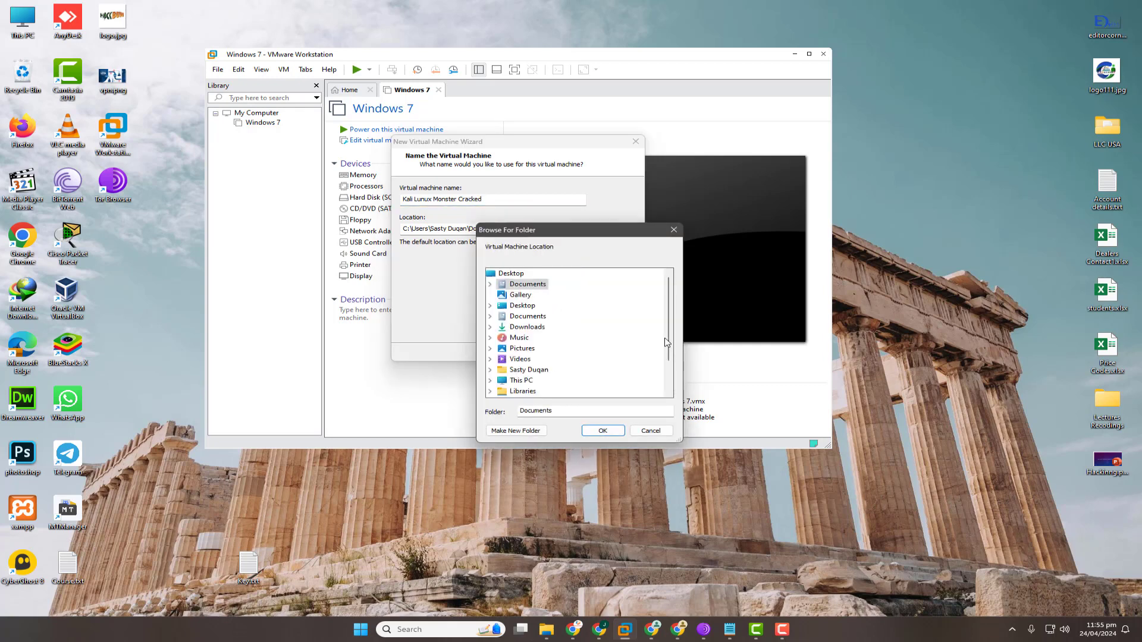
{"action": "left_click_drag", "start_coordinate": [669, 343], "coordinate": [671, 372]}
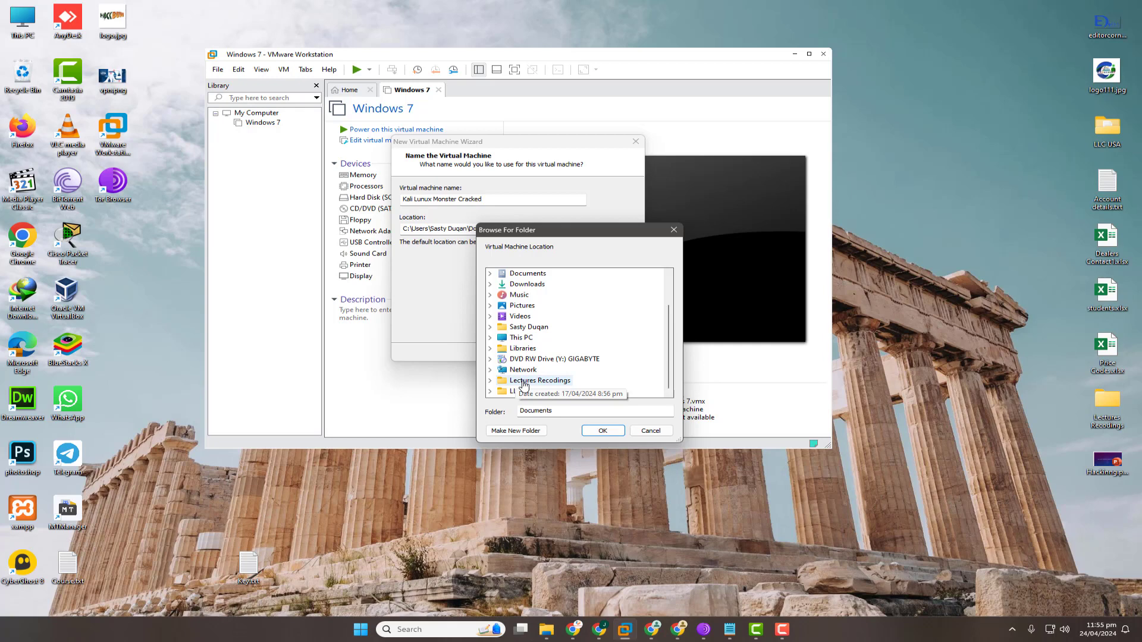
{"action": "left_click", "coordinate": [490, 338]}
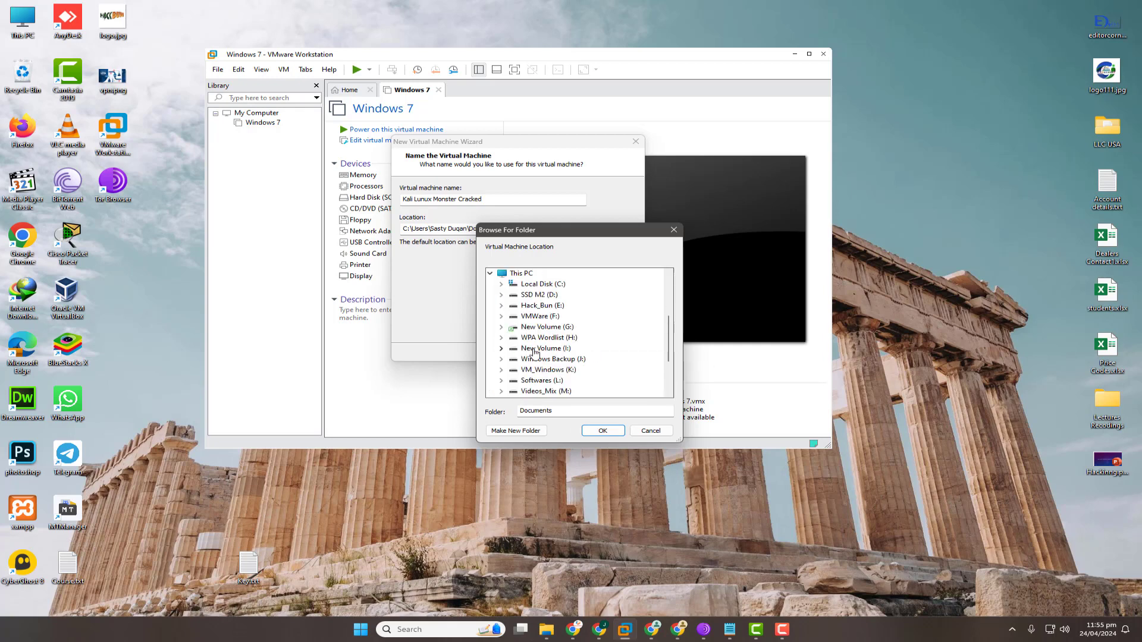
{"action": "left_click", "coordinate": [551, 370]}
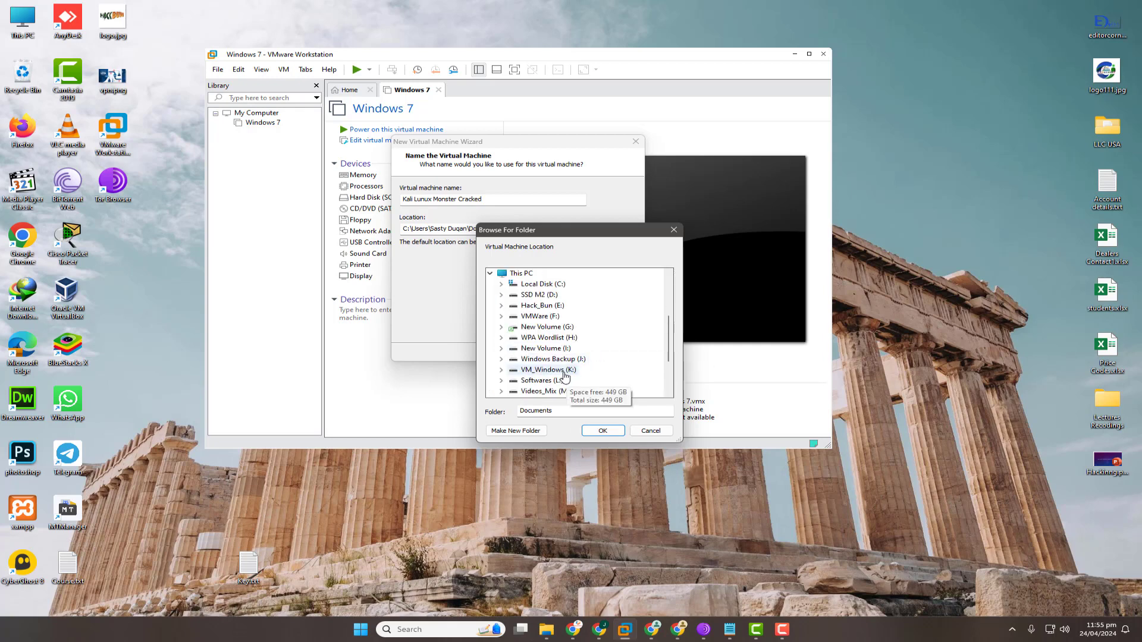
{"action": "left_click", "coordinate": [602, 430]}
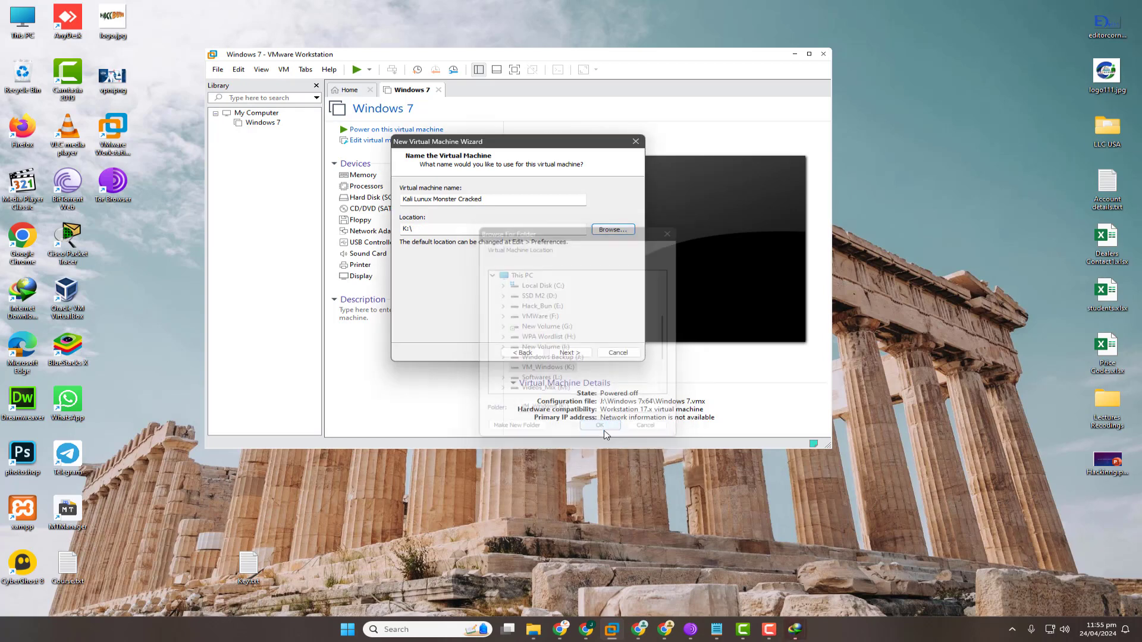
{"action": "left_click", "coordinate": [613, 229]}
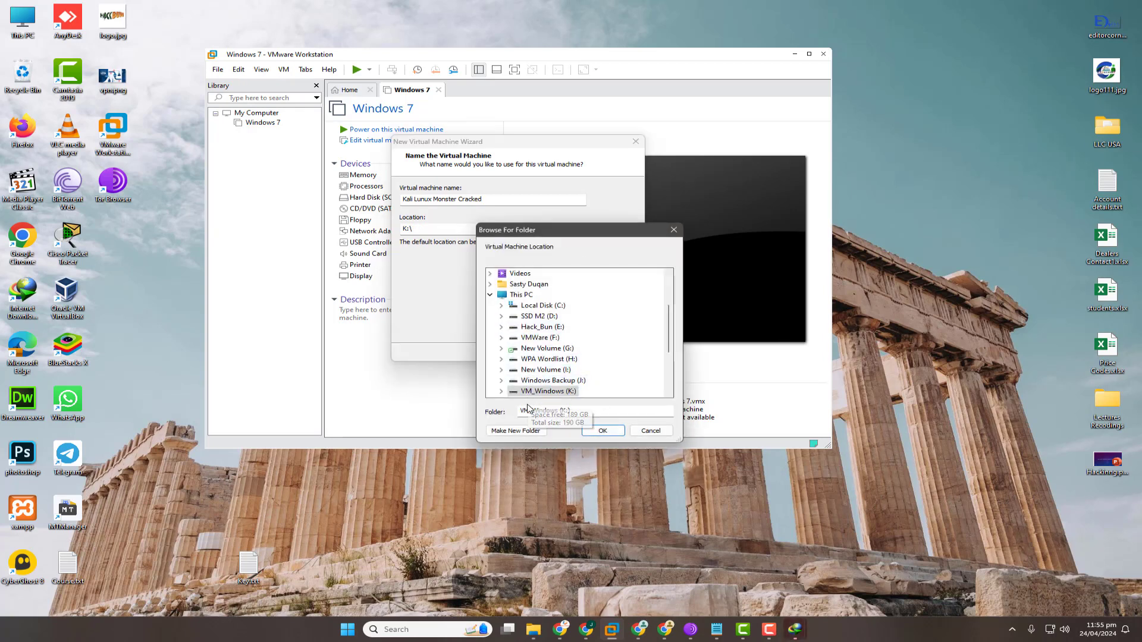
{"action": "left_click", "coordinate": [546, 432]}
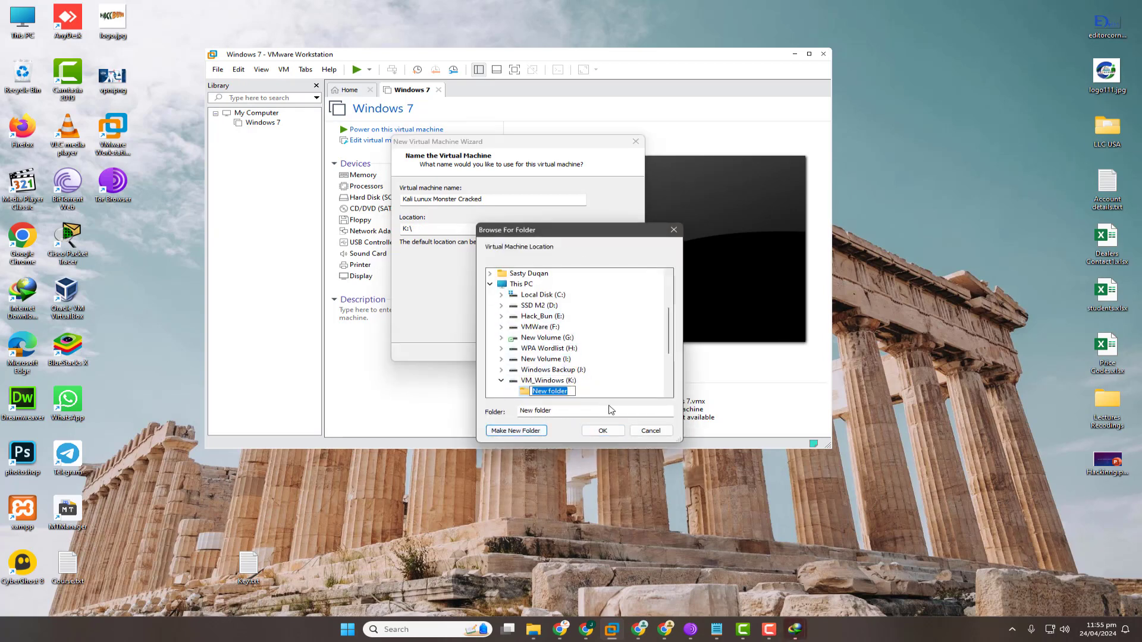
{"action": "type", "text": "W"}
{"action": "key", "text": "BackSpace"}
{"action": "type", "text": "Kali Linux"}
{"action": "left_click", "coordinate": [609, 433]}
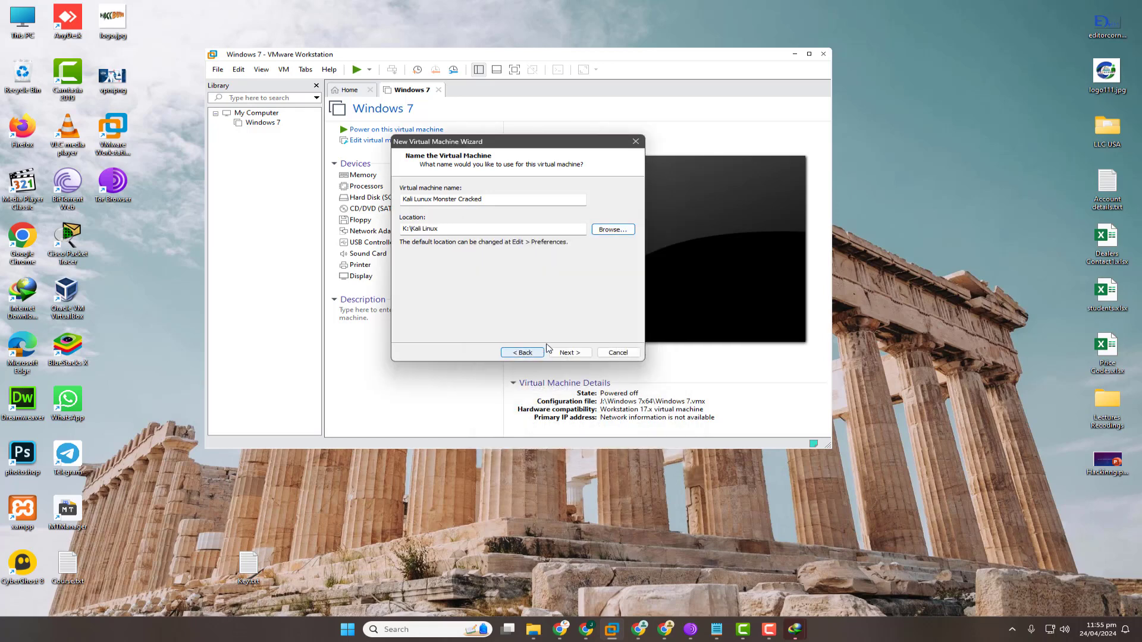
Set the virtual disk's maximum size to 100 GB, split into multiple files.
{"action": "left_click", "coordinate": [571, 353]}
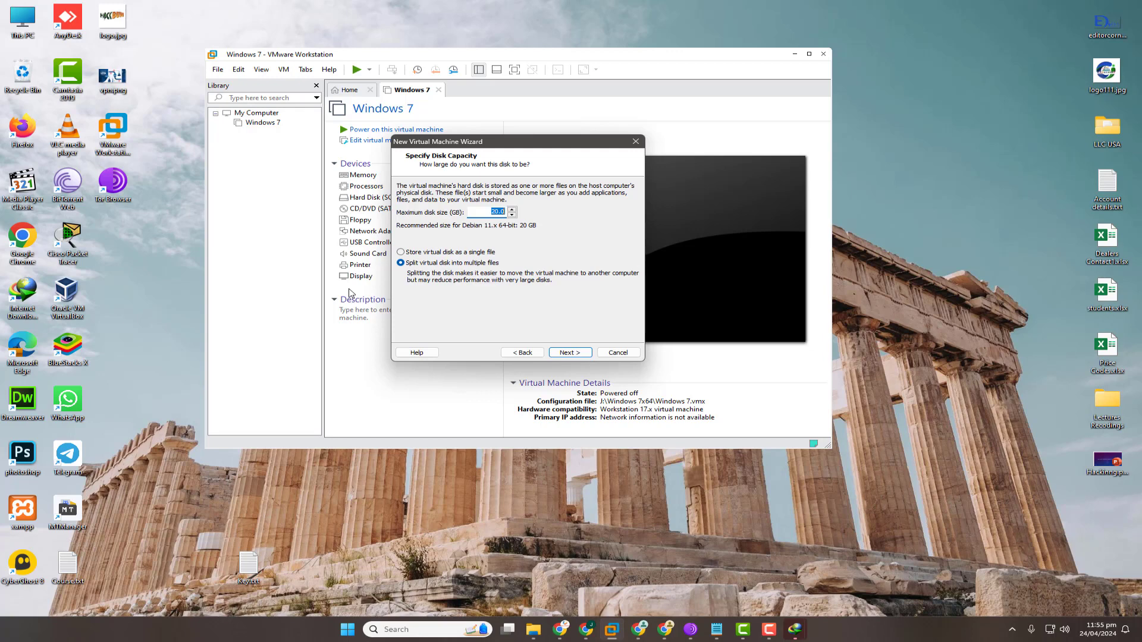
{"action": "type", "text": "1000"}
{"action": "left_click", "coordinate": [569, 352]}
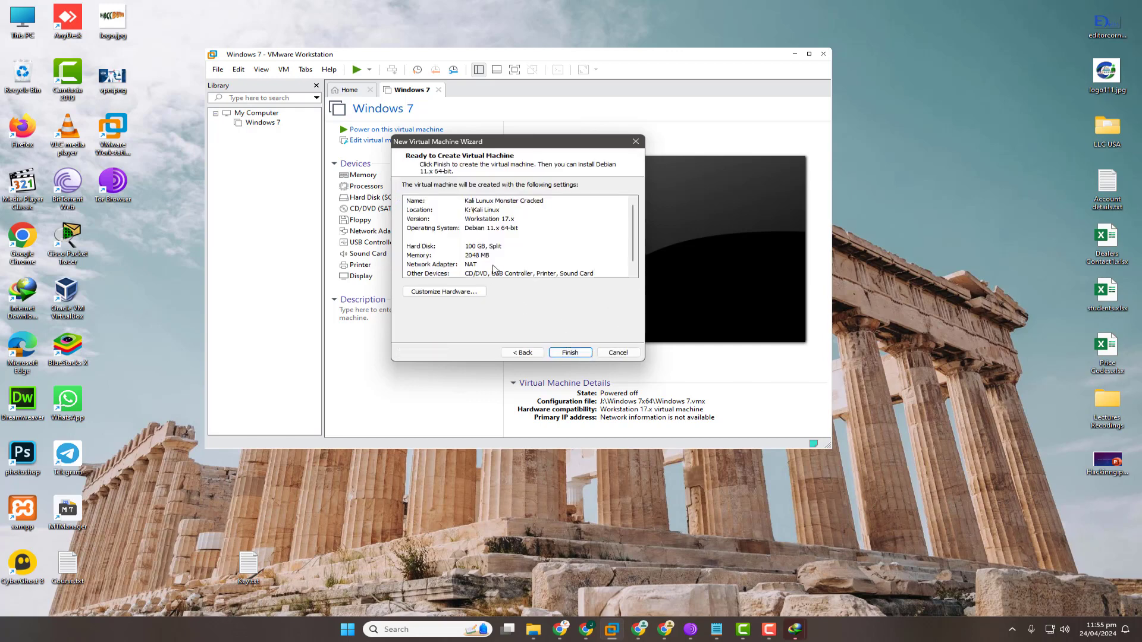
Raise the machine's memory to 4 GB (4096 MB) and finish creating it.
{"action": "left_click", "coordinate": [494, 256]}
{"action": "left_click", "coordinate": [469, 295]}
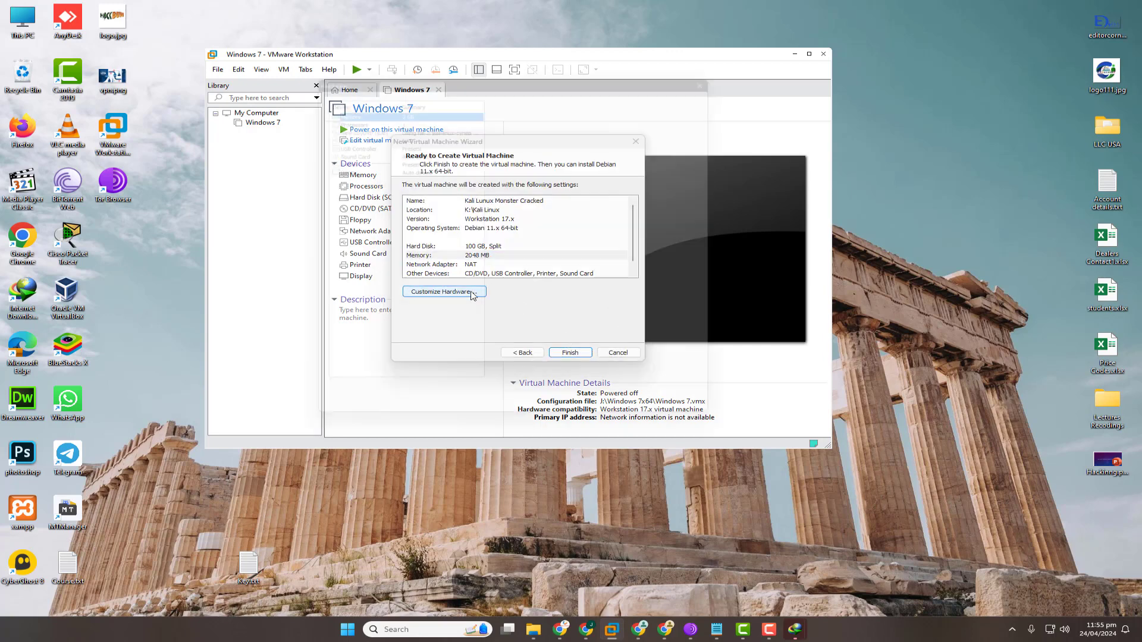
{"action": "left_click_drag", "start_coordinate": [538, 196], "coordinate": [539, 186]}
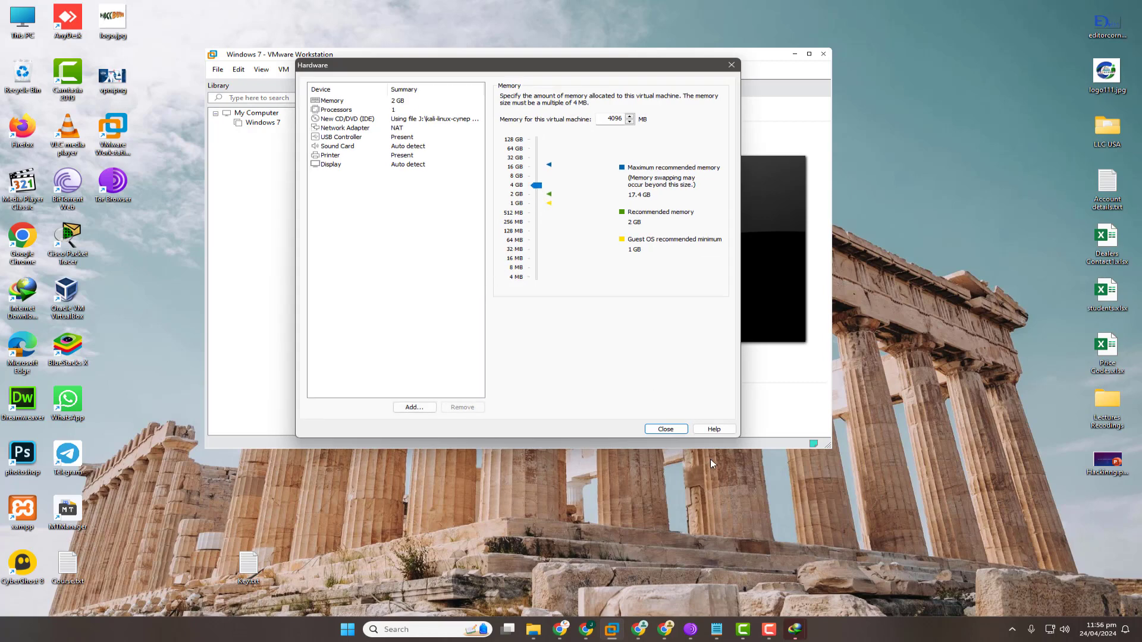
{"action": "left_click", "coordinate": [665, 429]}
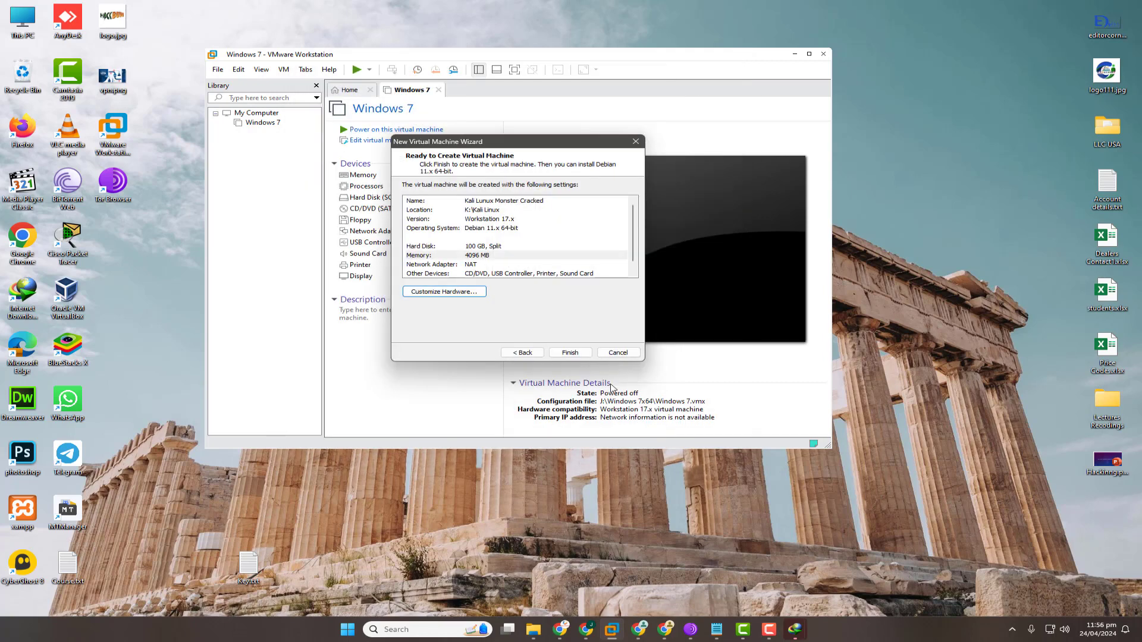
{"action": "left_click", "coordinate": [559, 353]}
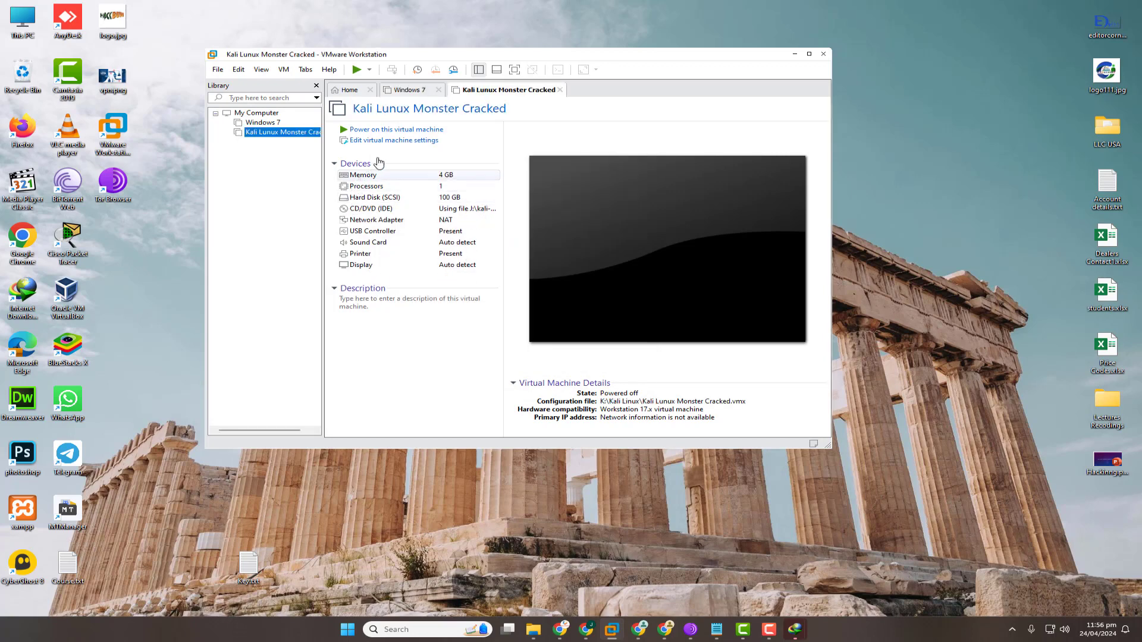
Power on the Kali Lunux Monster Cracked VM, dismiss the side-channel notice and enlarge the window.
{"action": "left_click", "coordinate": [393, 131]}
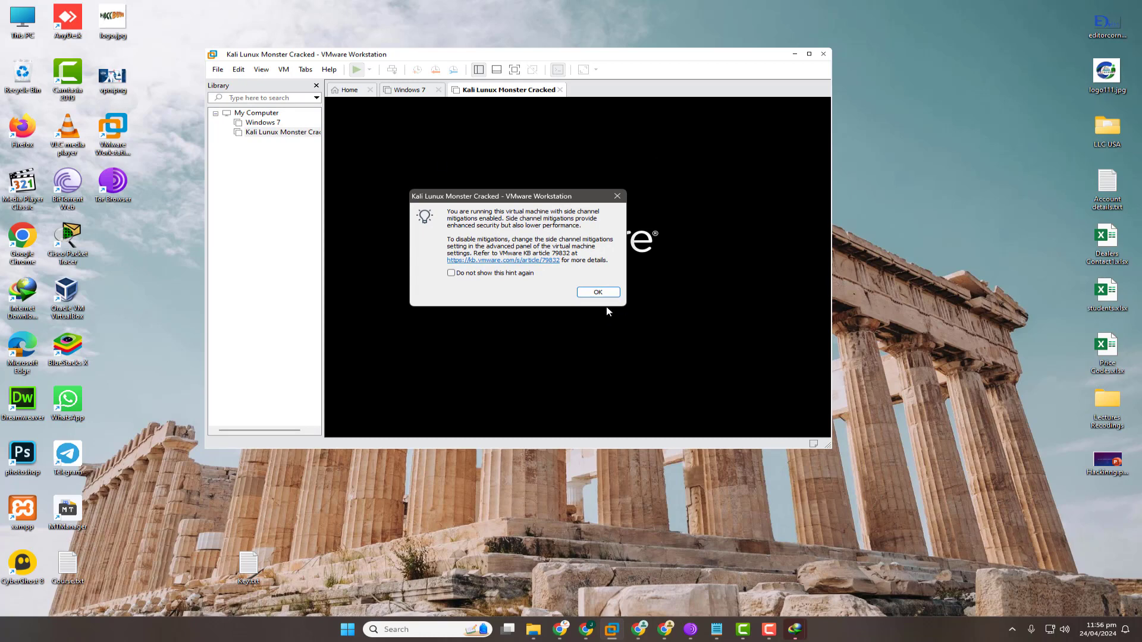
{"action": "left_click", "coordinate": [598, 292]}
{"action": "left_click_drag", "start_coordinate": [829, 446], "coordinate": [948, 522]}
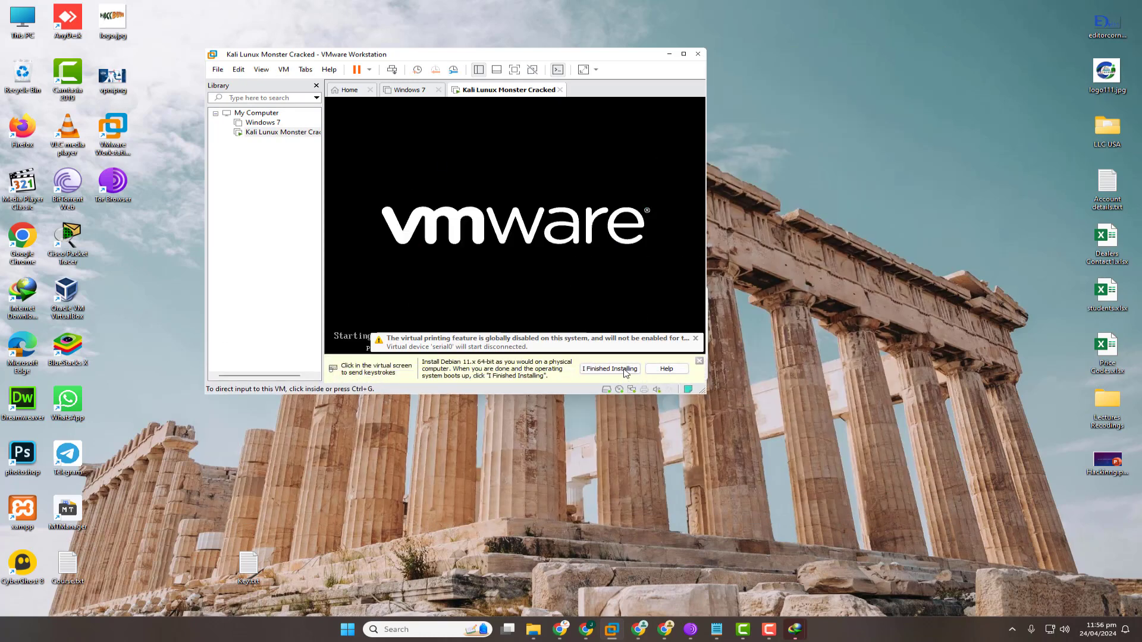
Dismiss the installation hint bar and IDM download error, then close the help page and browser.
{"action": "left_click", "coordinate": [624, 370]}
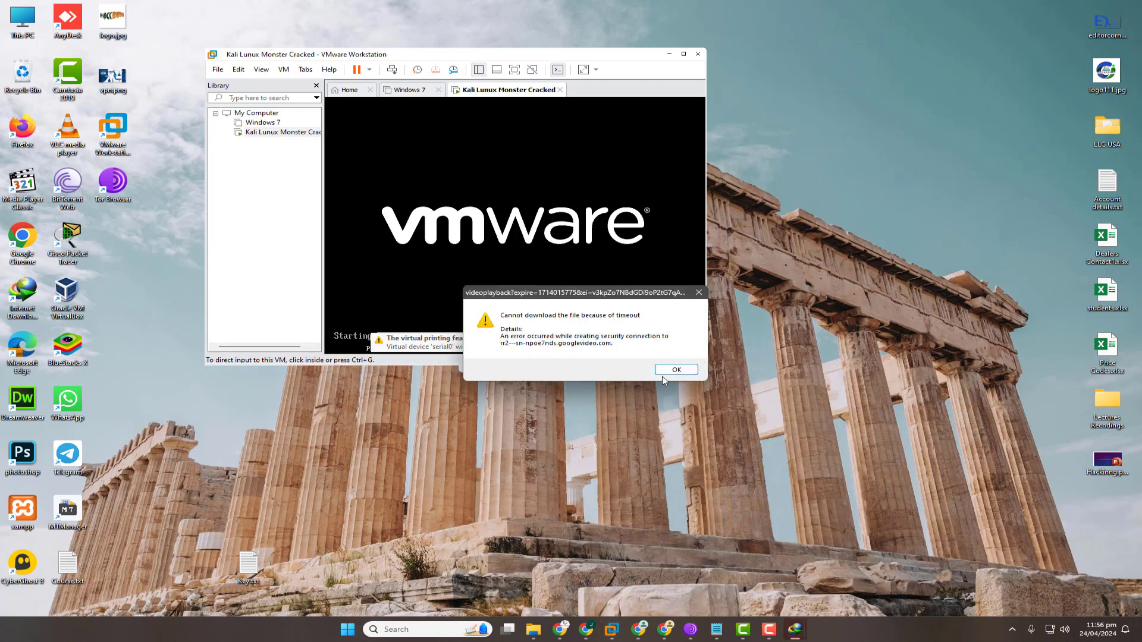
{"action": "left_click", "coordinate": [676, 369]}
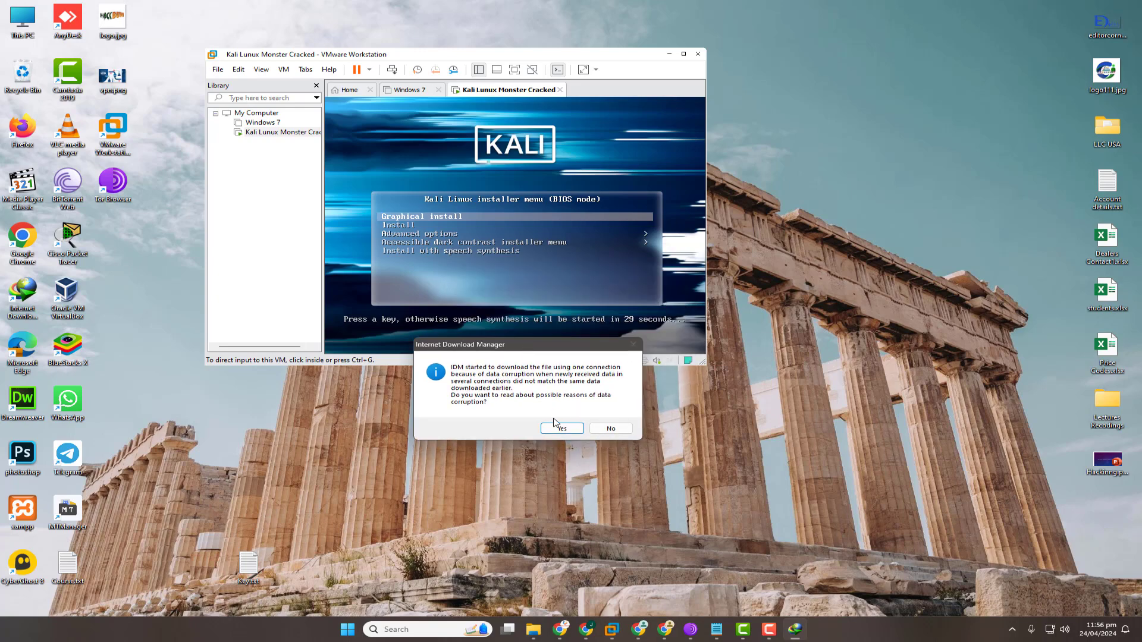
{"action": "left_click", "coordinate": [556, 427]}
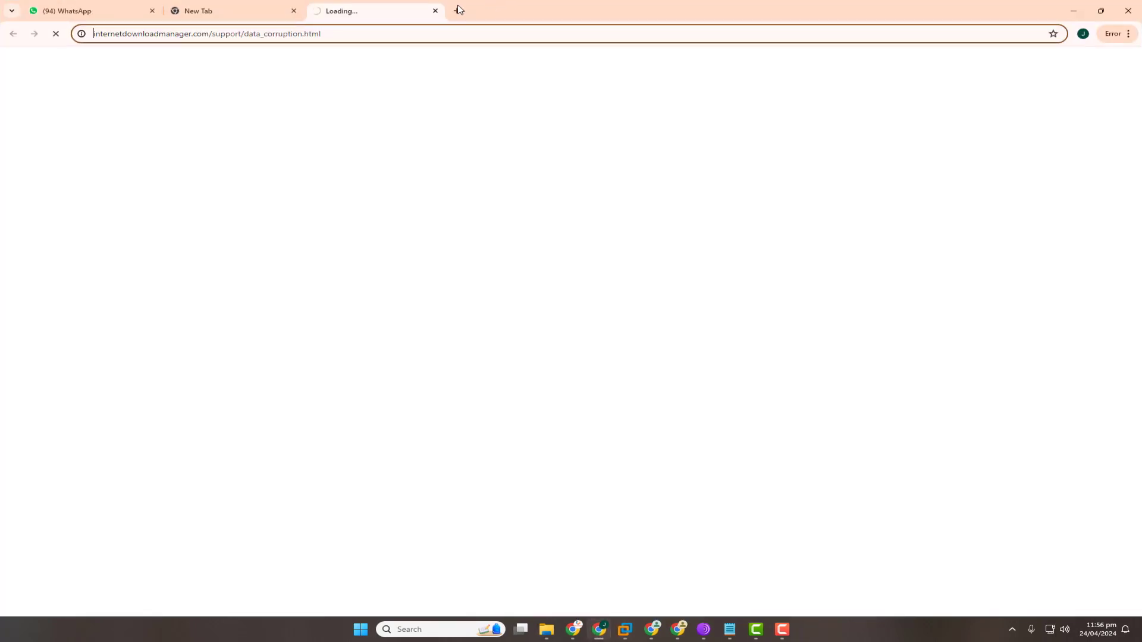
{"action": "left_click", "coordinate": [436, 10]}
{"action": "left_click", "coordinate": [1074, 11]}
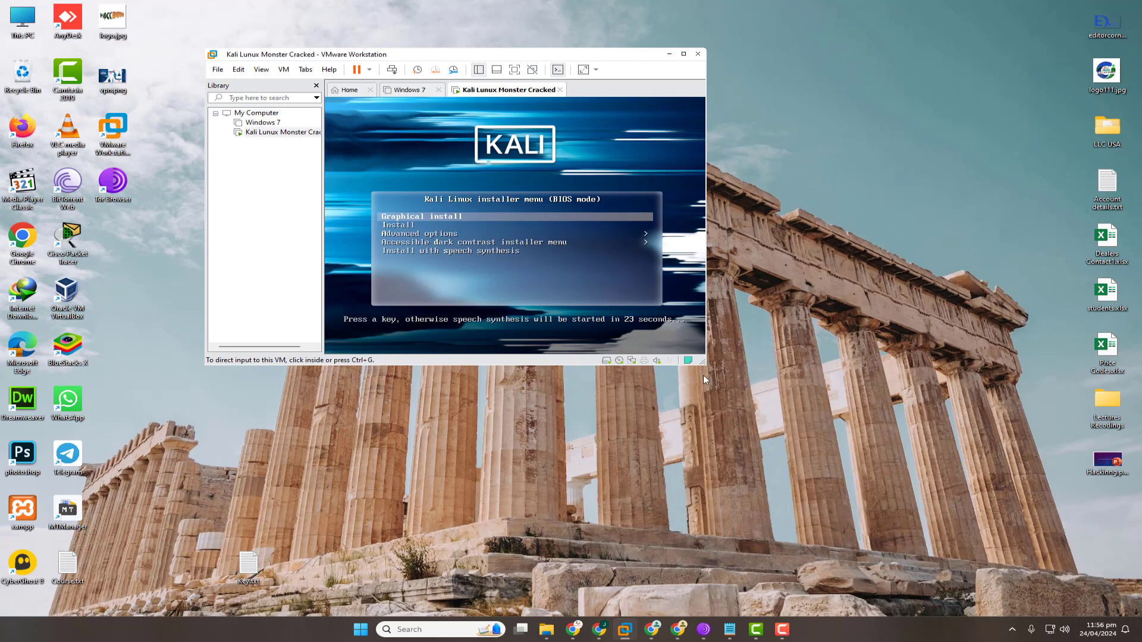
Enlarge the VMware window and start Graphical install from the Kali boot menu.
{"action": "left_click_drag", "start_coordinate": [702, 363], "coordinate": [797, 441]}
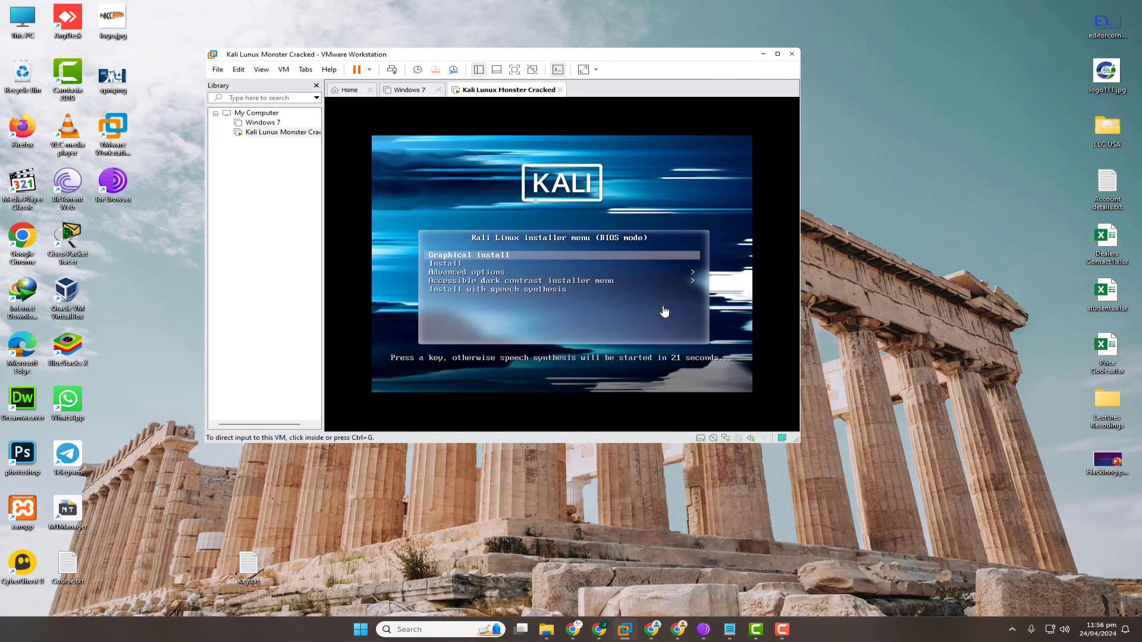
{"action": "left_click", "coordinate": [650, 279]}
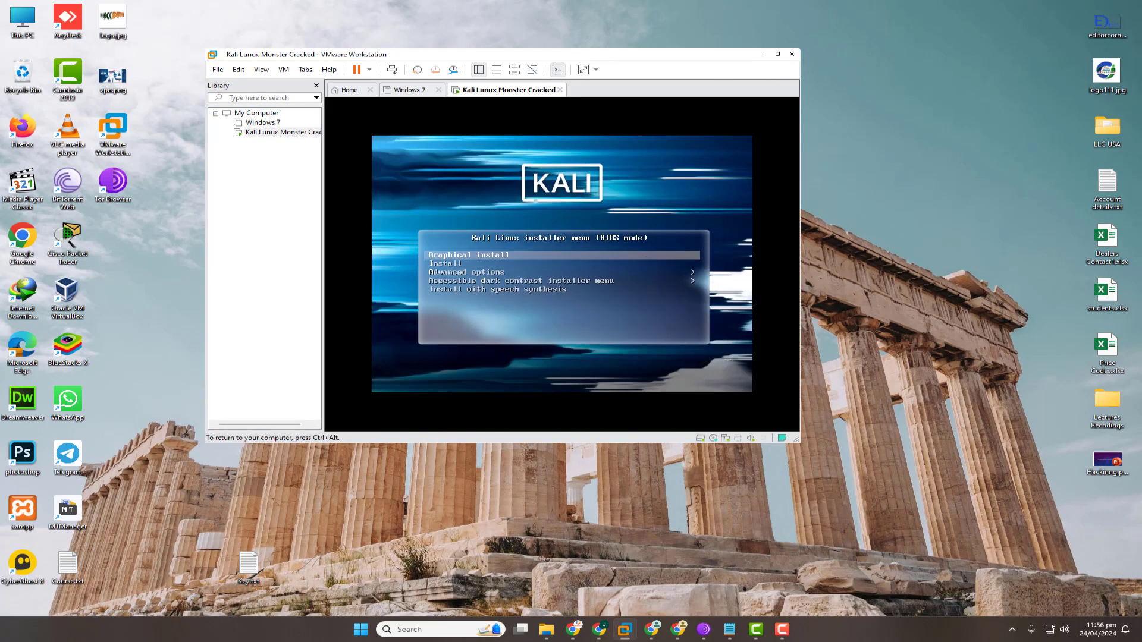
{"action": "key", "text": "Return"}
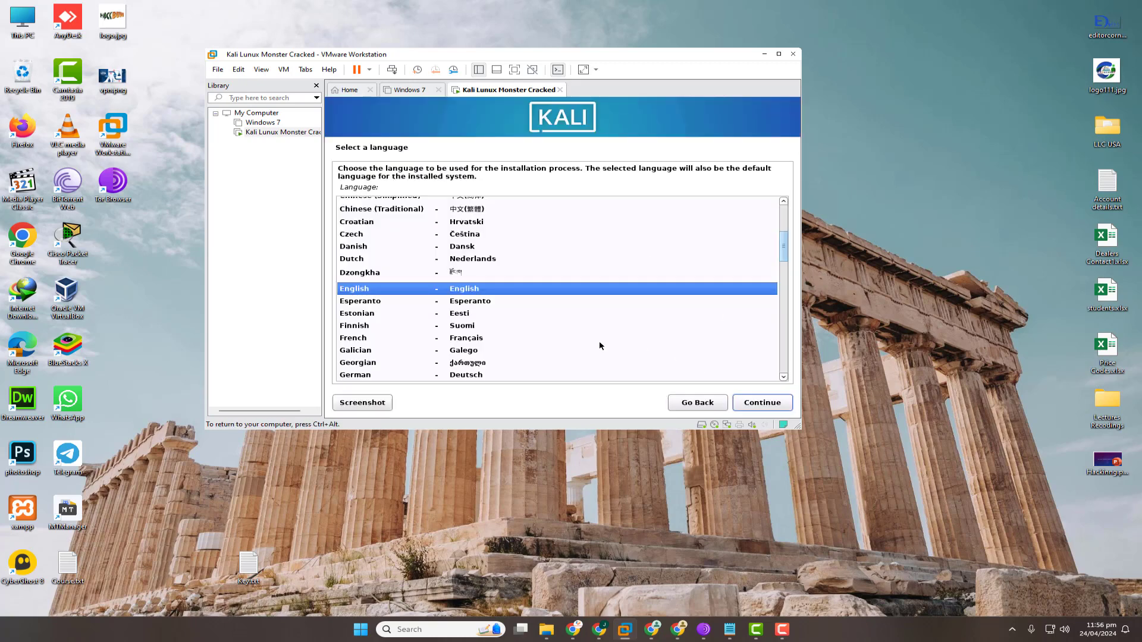
Keep English, United States and the American English keymap, then enlarge the VMware window.
{"action": "left_click", "coordinate": [761, 405]}
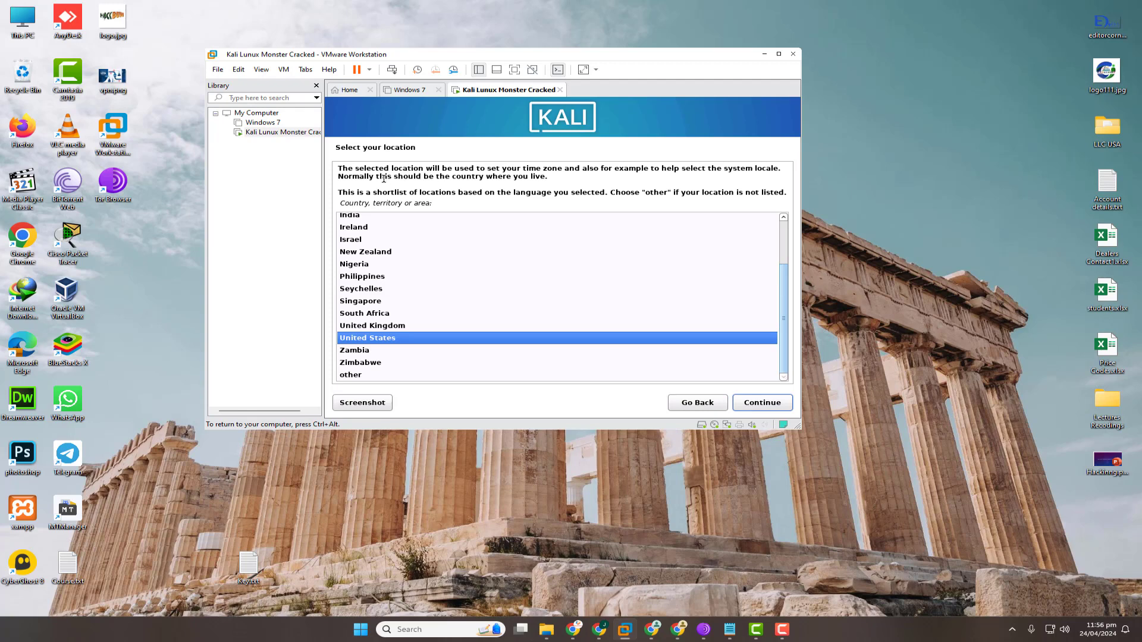
{"action": "left_click", "coordinate": [781, 410]}
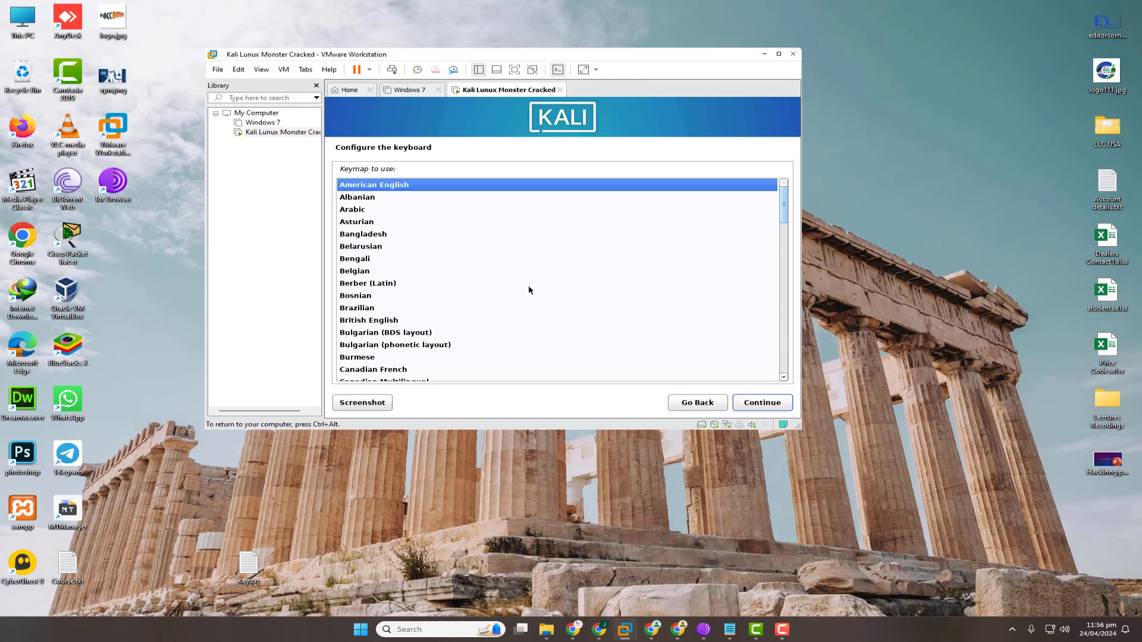
{"action": "left_click", "coordinate": [762, 402]}
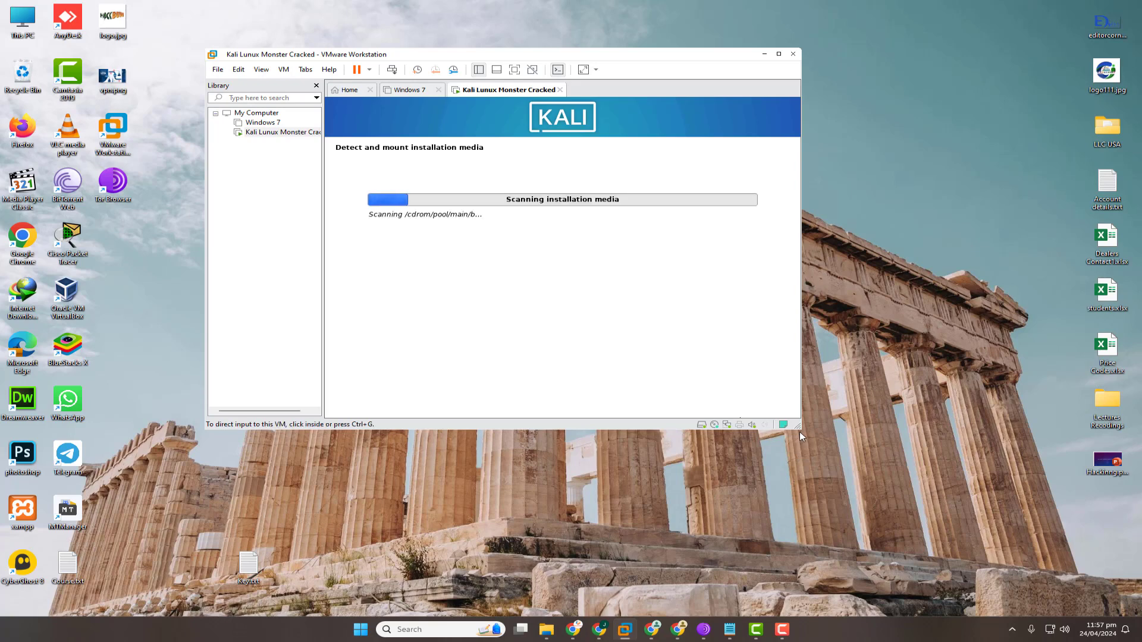
{"action": "left_click_drag", "start_coordinate": [798, 426], "coordinate": [846, 456]}
Let the installer detect network hardware, then bring up Tor Browser and minimize it.
{"action": "left_click", "coordinate": [707, 378]}
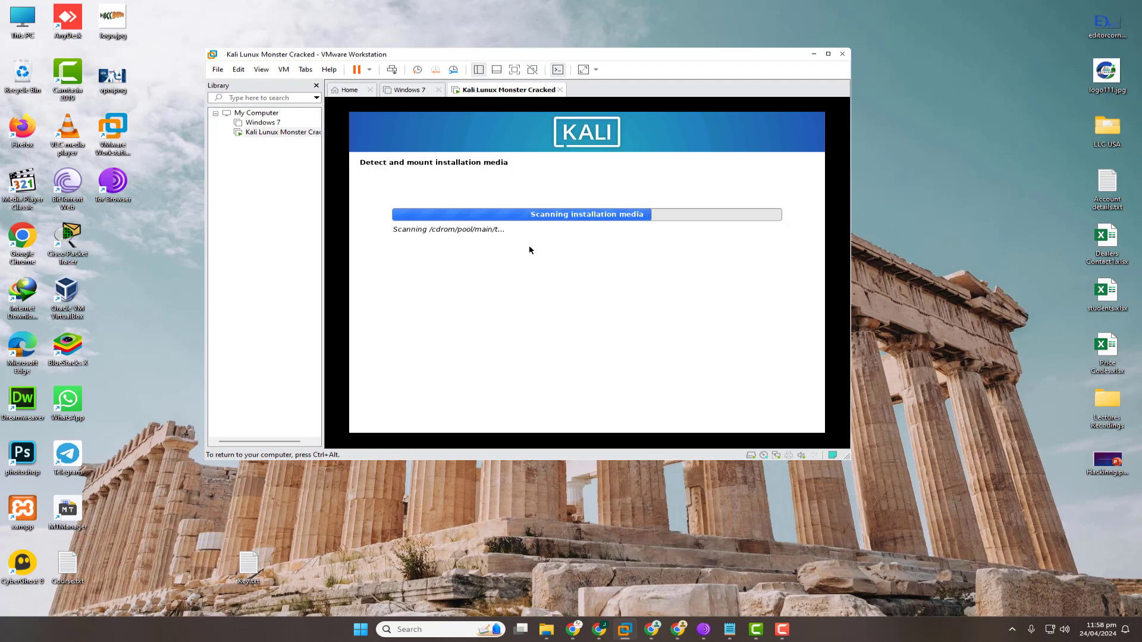
{"action": "key", "text": "ctrl+alt"}
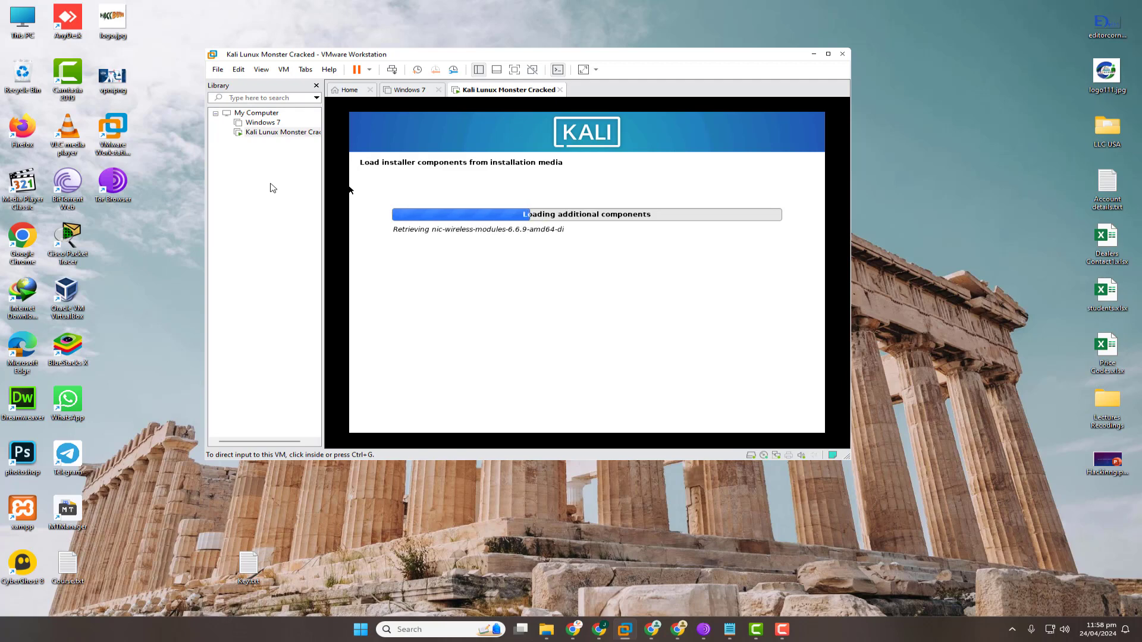
{"action": "left_click", "coordinate": [703, 630]}
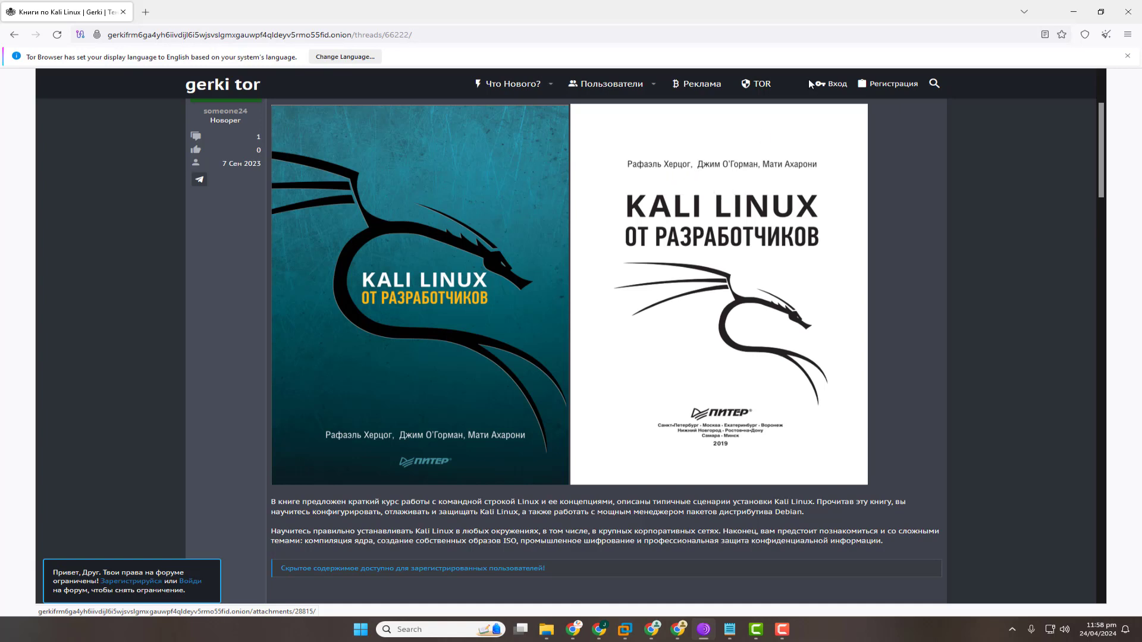
{"action": "left_click", "coordinate": [1074, 12]}
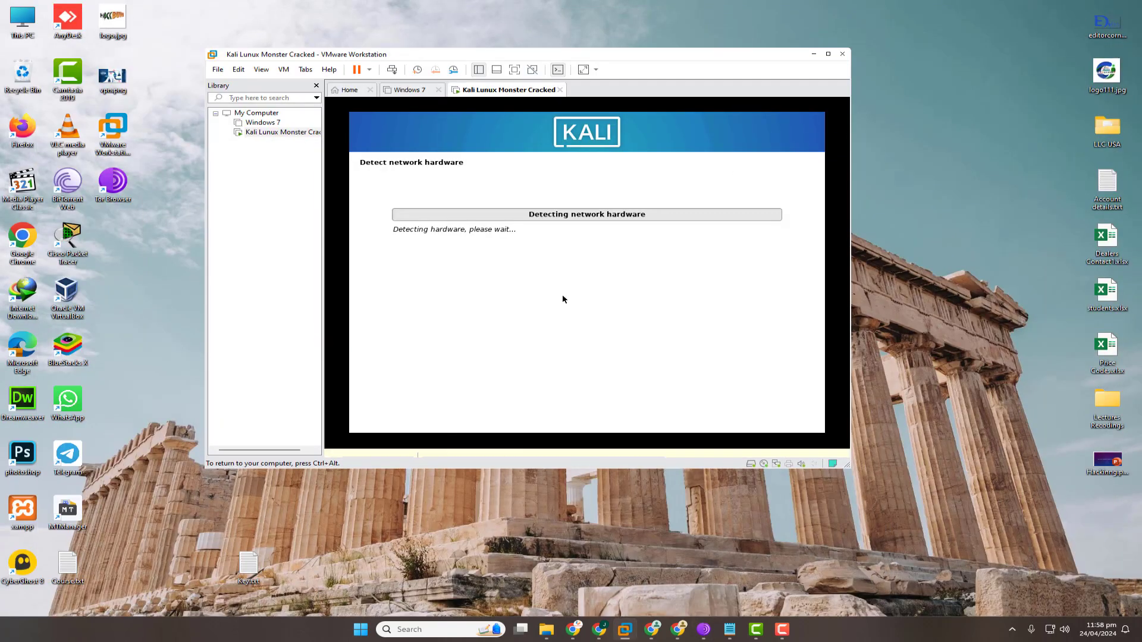
Force the CD-ROM disconnect past the guest lock, then keep hostname kali with a blank domain.
{"action": "key", "text": "ctrl+alt"}
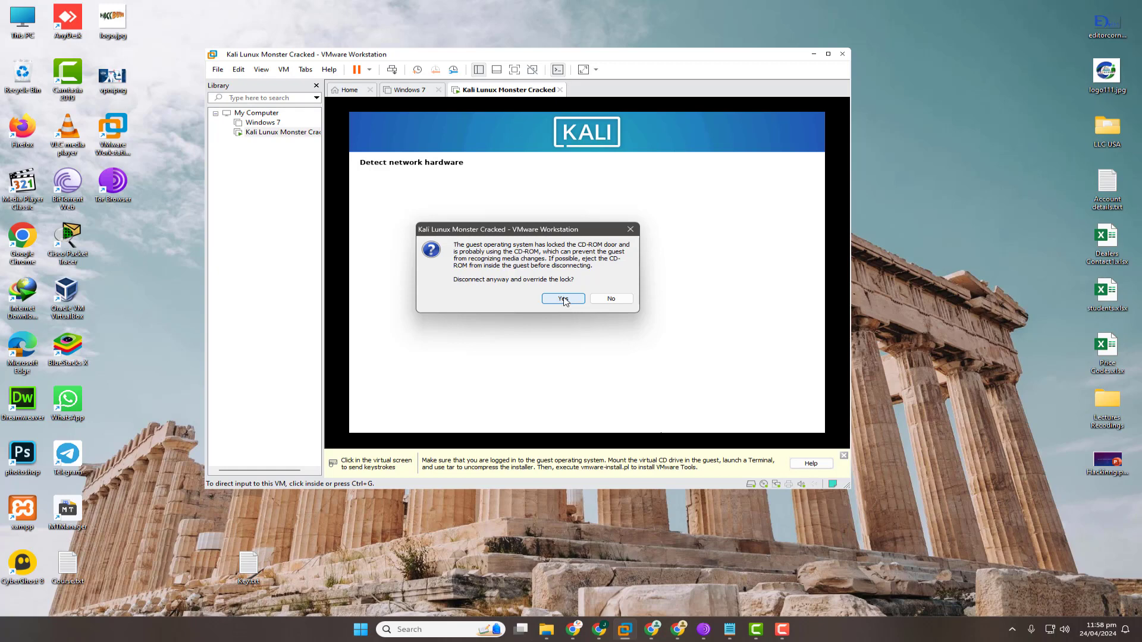
{"action": "left_click", "coordinate": [566, 301]}
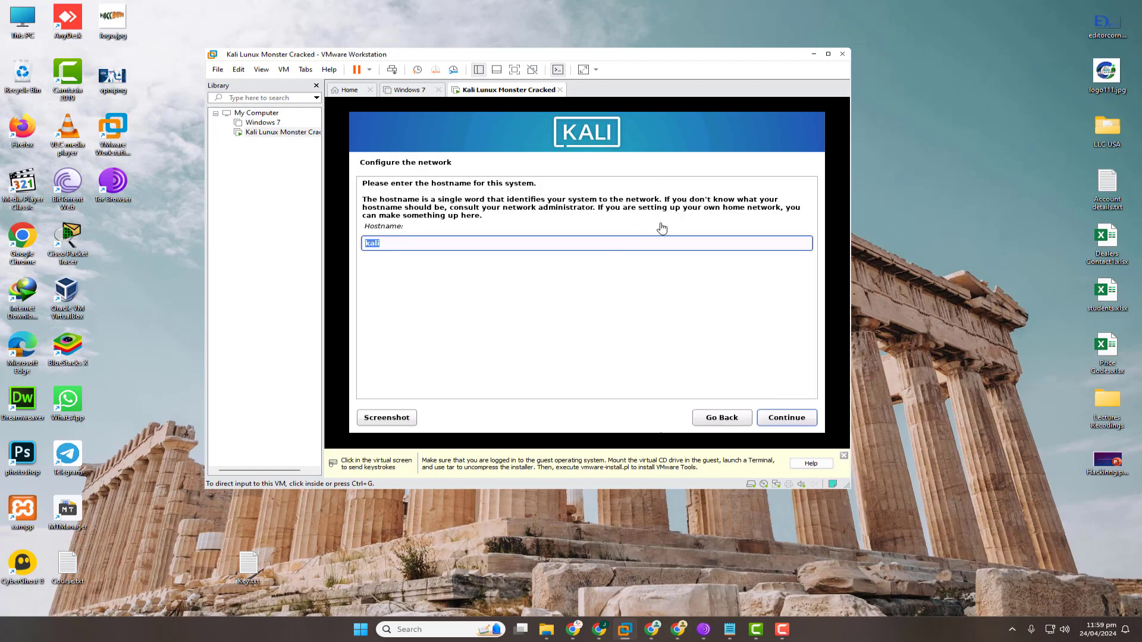
{"action": "left_click", "coordinate": [641, 257]}
{"action": "left_click", "coordinate": [795, 416]}
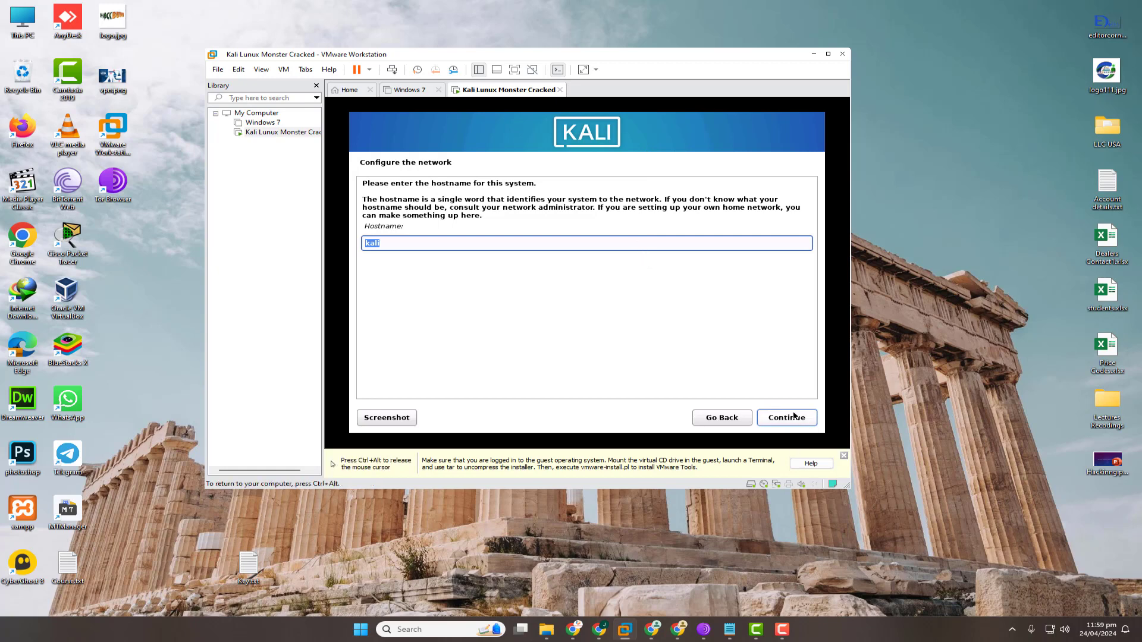
{"action": "left_click", "coordinate": [794, 416]}
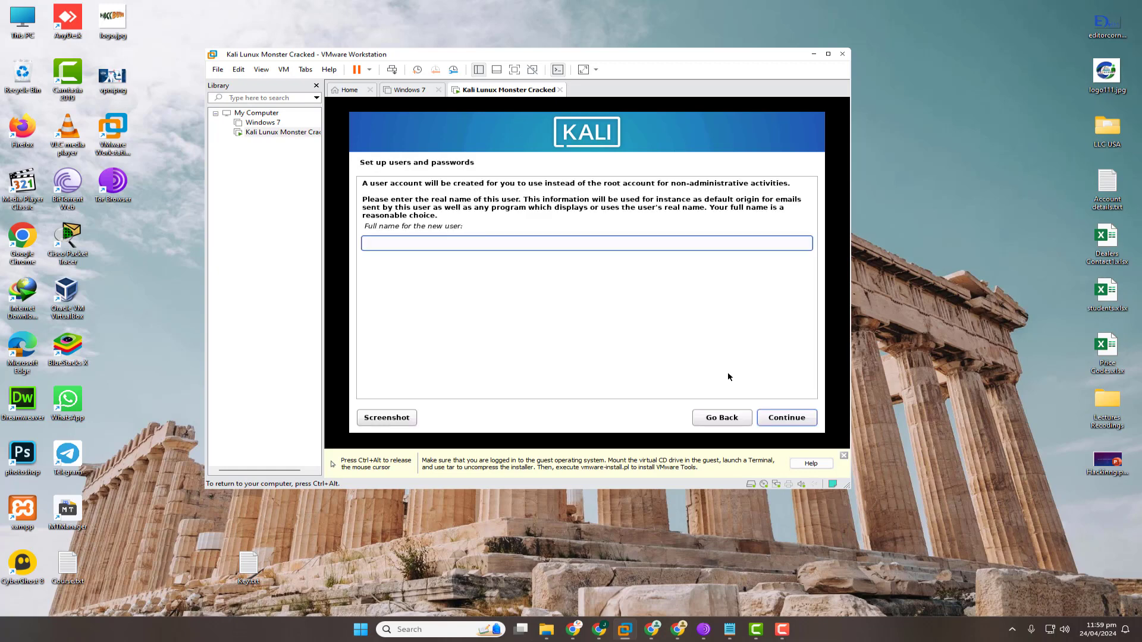
Enter 'kali' as the new user's full name and accept the suggested username.
{"action": "type", "text": "kalo"}
{"action": "key", "text": "BackSpace"}
{"action": "type", "text": "i"}
{"action": "left_click", "coordinate": [782, 412]}
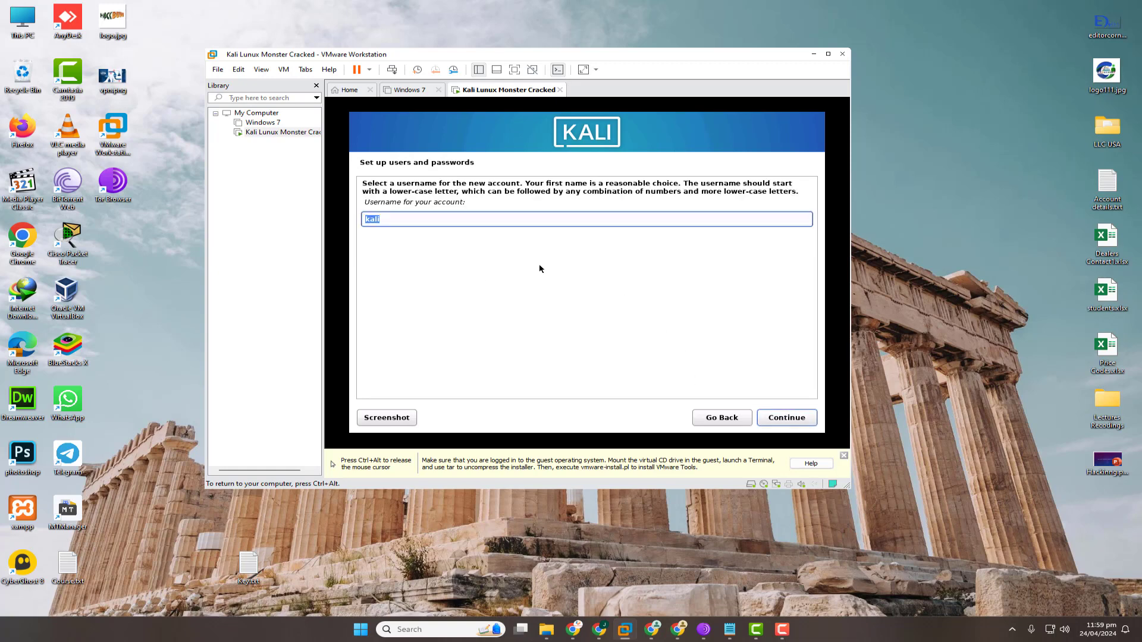
{"action": "left_click", "coordinate": [790, 420]}
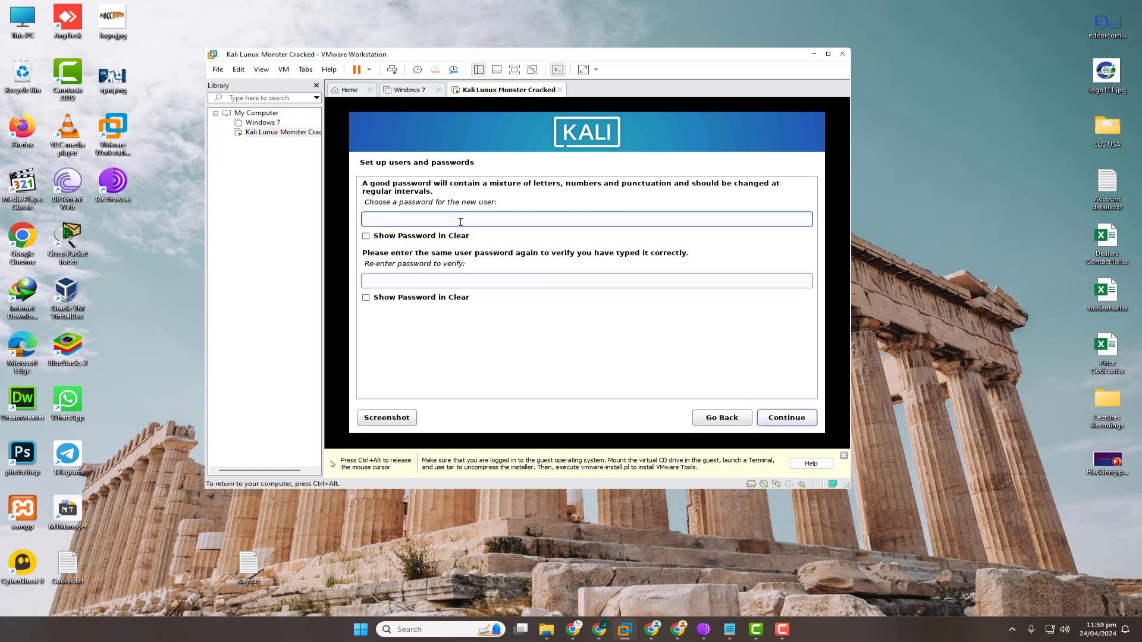
Enter and confirm the user's password with Show Password in Clear ticked.
{"action": "key", "text": "Tab"}
{"action": "key", "text": "space"}
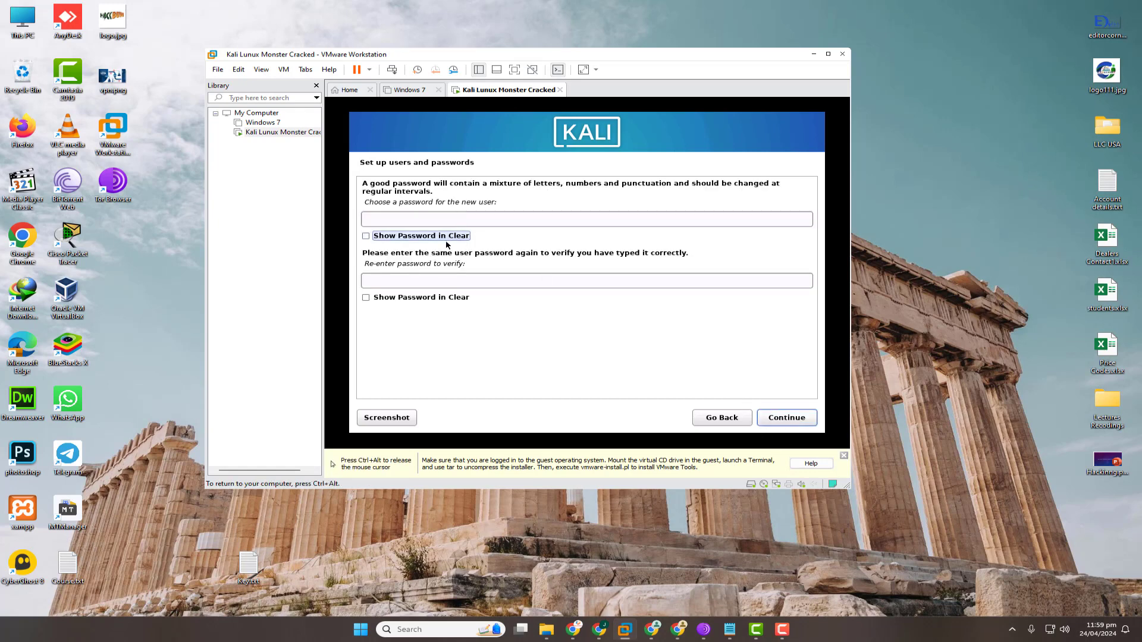
{"action": "left_click", "coordinate": [469, 219]}
{"action": "key", "text": "Tab"}
{"action": "left_click", "coordinate": [468, 218]}
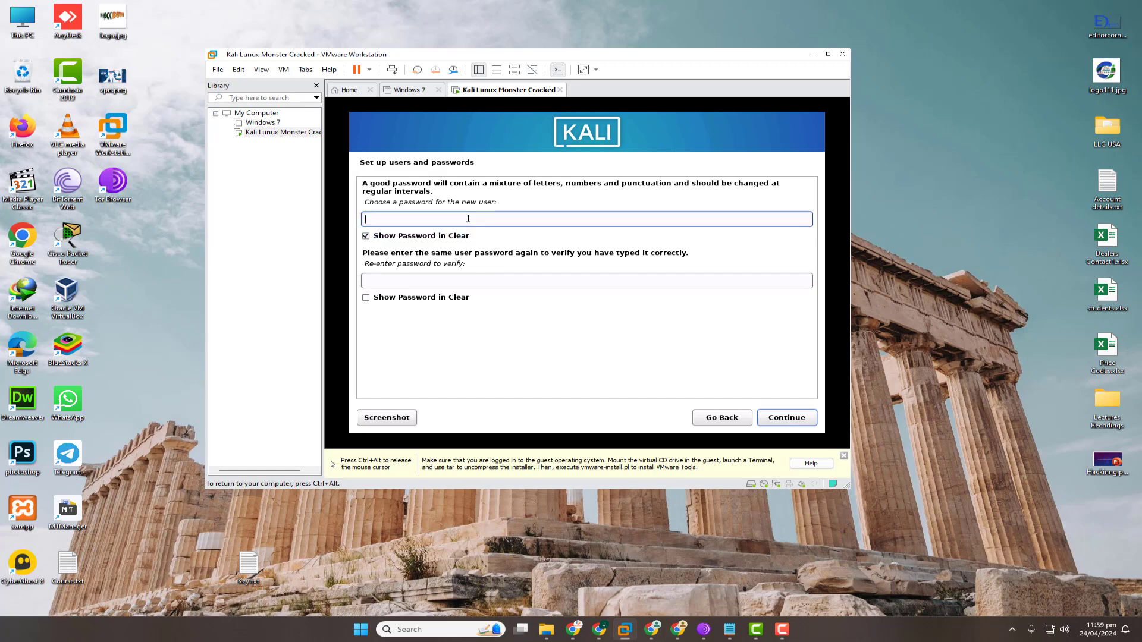
{"action": "type", "text": "1234"}
{"action": "left_click", "coordinate": [438, 298]}
{"action": "left_click", "coordinate": [448, 279]}
{"action": "type", "text": "1234"}
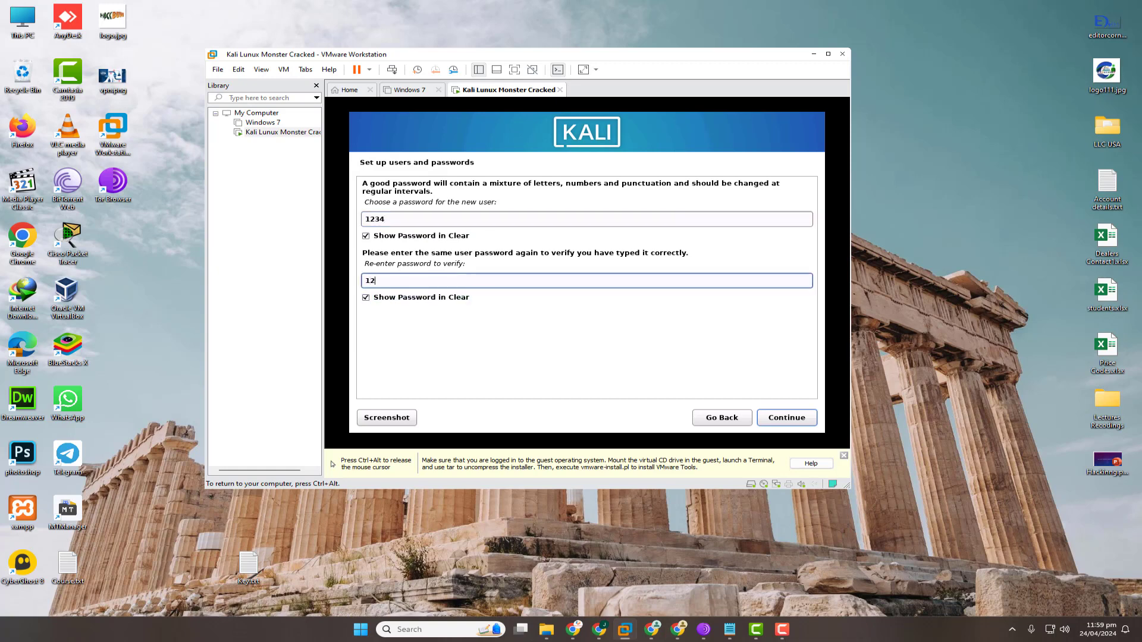
{"action": "left_click", "coordinate": [789, 419]}
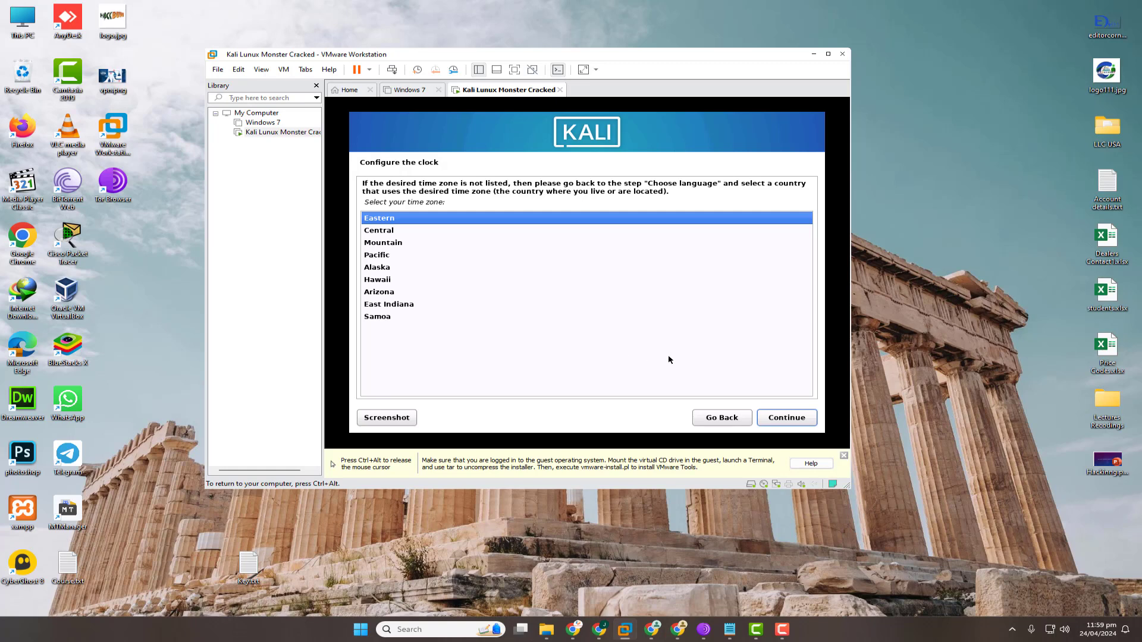
Keep Eastern as the time zone and continue.
{"action": "left_click", "coordinate": [800, 424]}
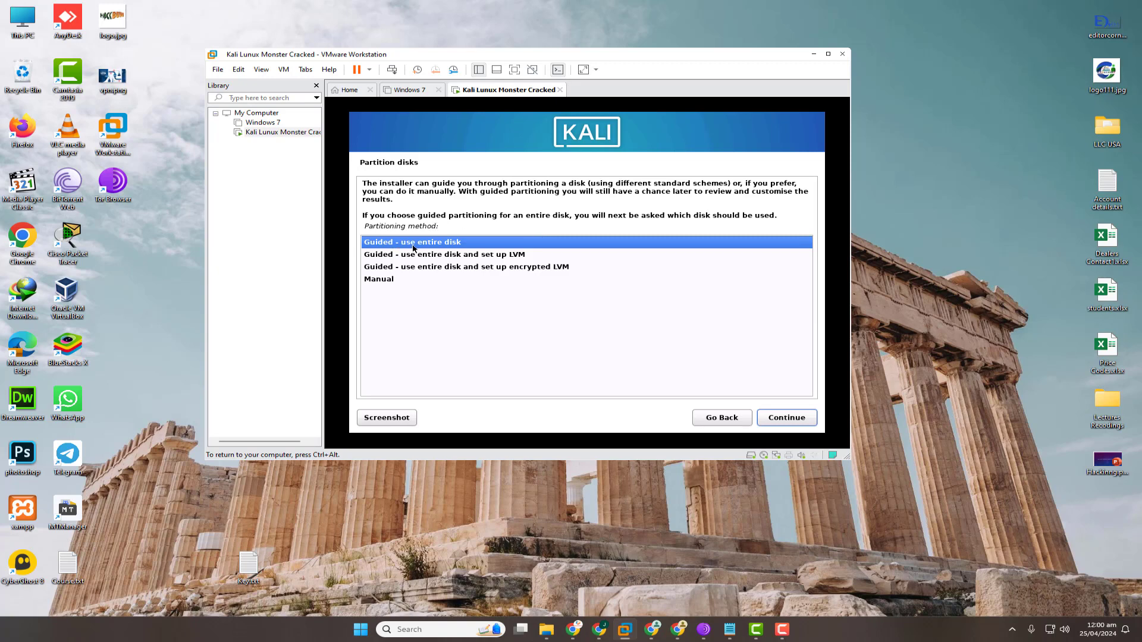
Guided-partition the whole 107.4 GB sda disk with all files in one partition and write changes.
{"action": "left_click", "coordinate": [797, 419]}
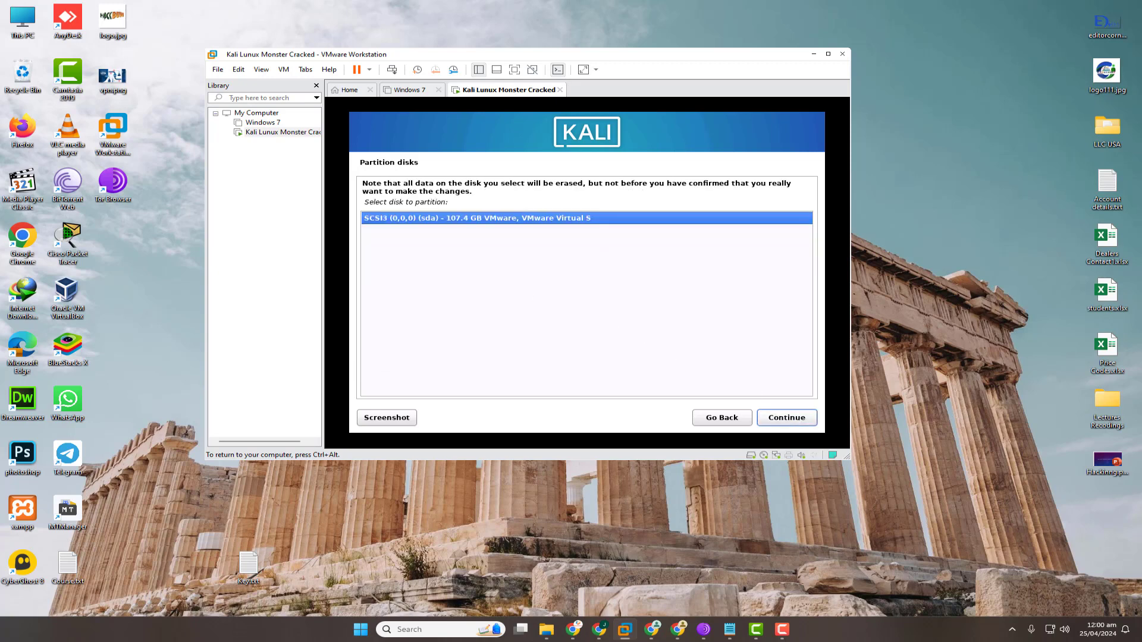
{"action": "left_click", "coordinate": [794, 421]}
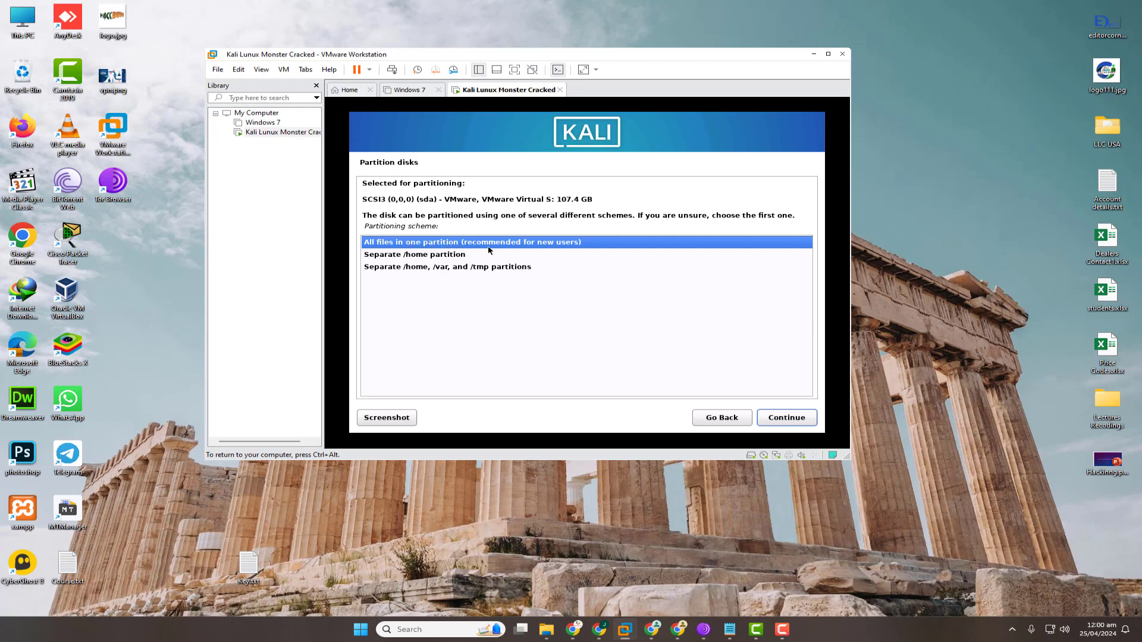
{"action": "left_click", "coordinate": [779, 417]}
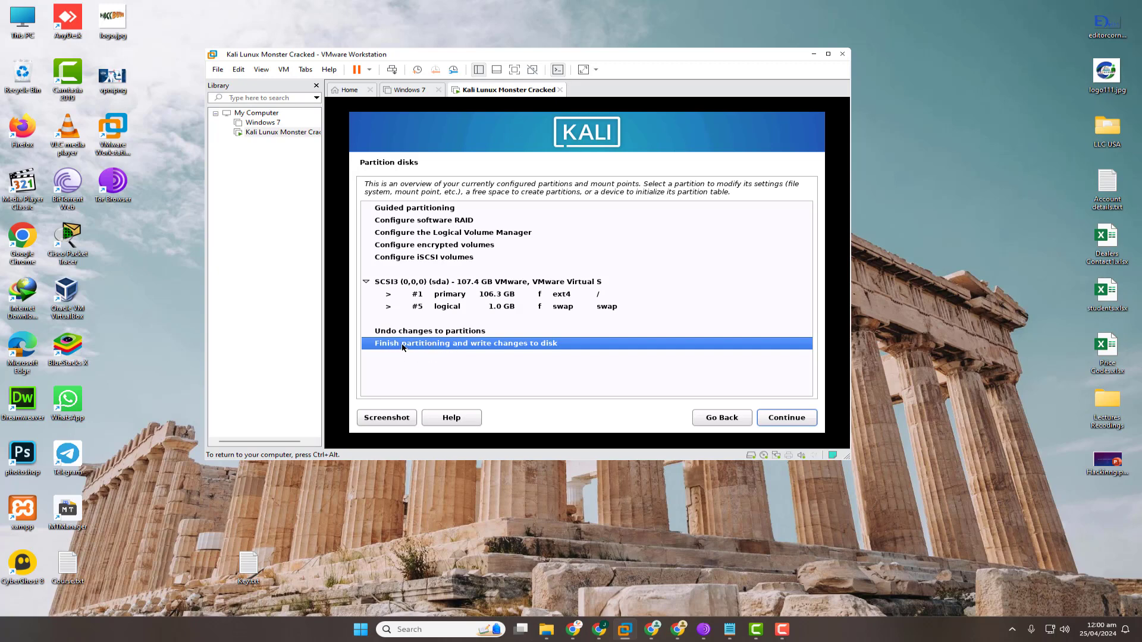
{"action": "left_click", "coordinate": [786, 418]}
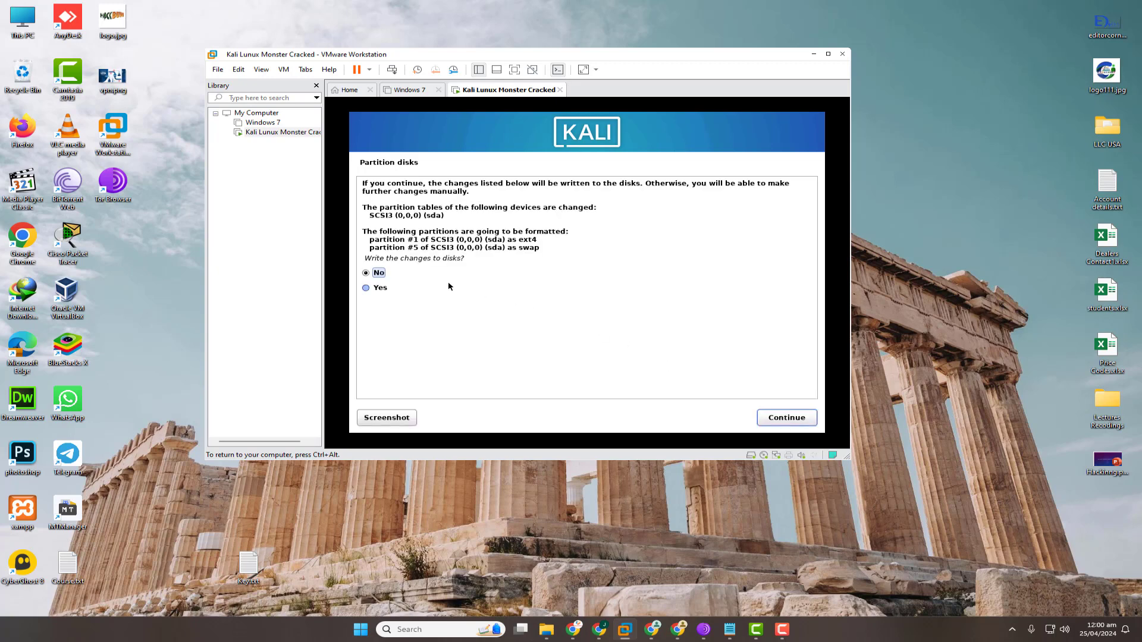
{"action": "left_click_drag", "start_coordinate": [371, 259], "coordinate": [408, 279]}
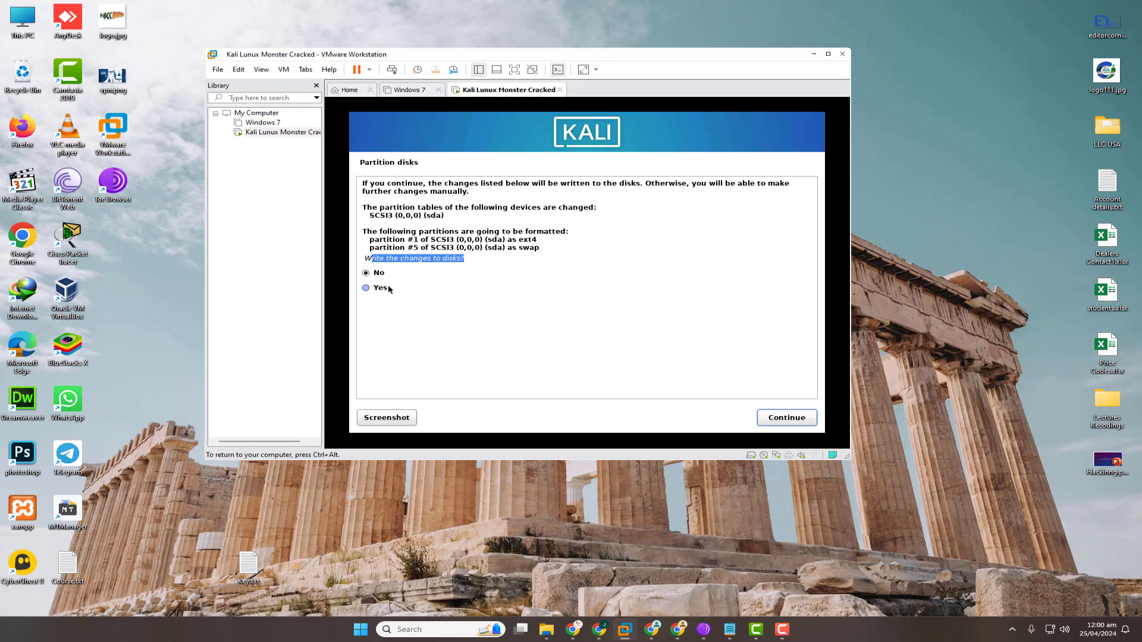
{"action": "left_click", "coordinate": [388, 288]}
{"action": "left_click", "coordinate": [773, 419]}
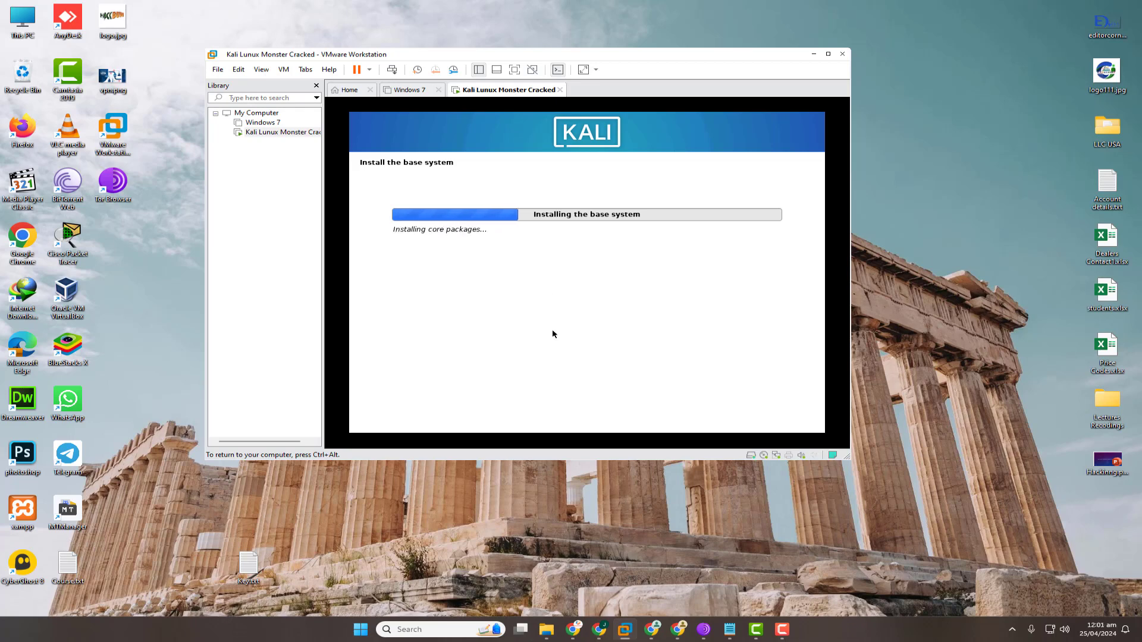
Bring Google Chrome to the front while the base system installs.
{"action": "left_click", "coordinate": [599, 630]}
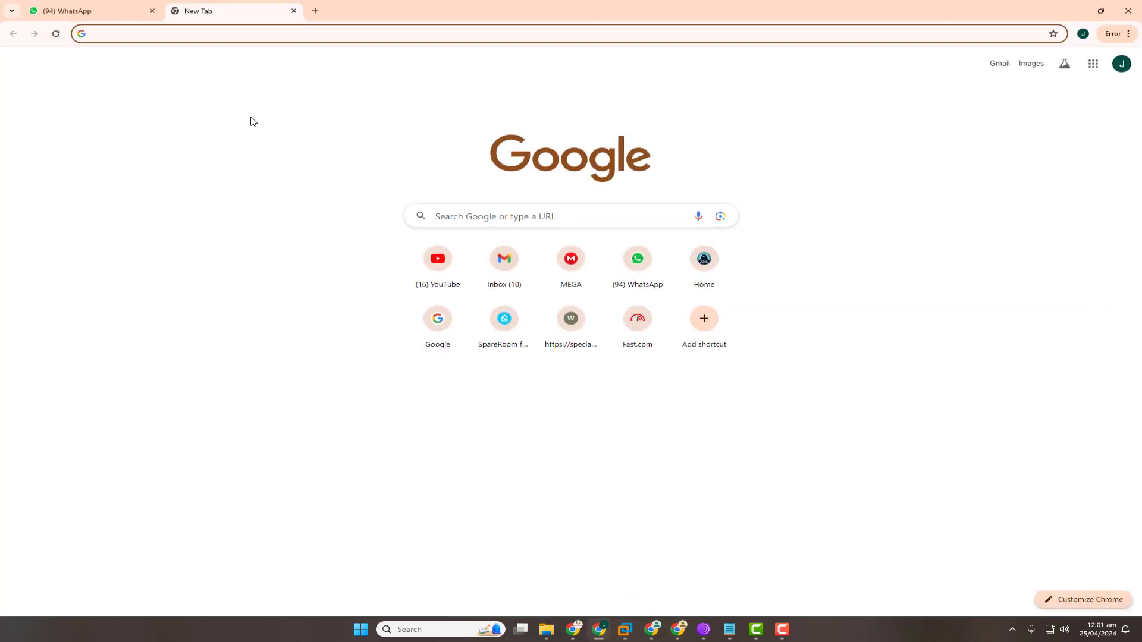
Search 'kal' in Chrome and open Get Kali's pre-built Virtual Machines downloads.
{"action": "type", "text": "v"}
{"action": "key", "text": "BackSpace"}
{"action": "key", "text": "BackSpace"}
{"action": "type", "text": "kali linux download"}
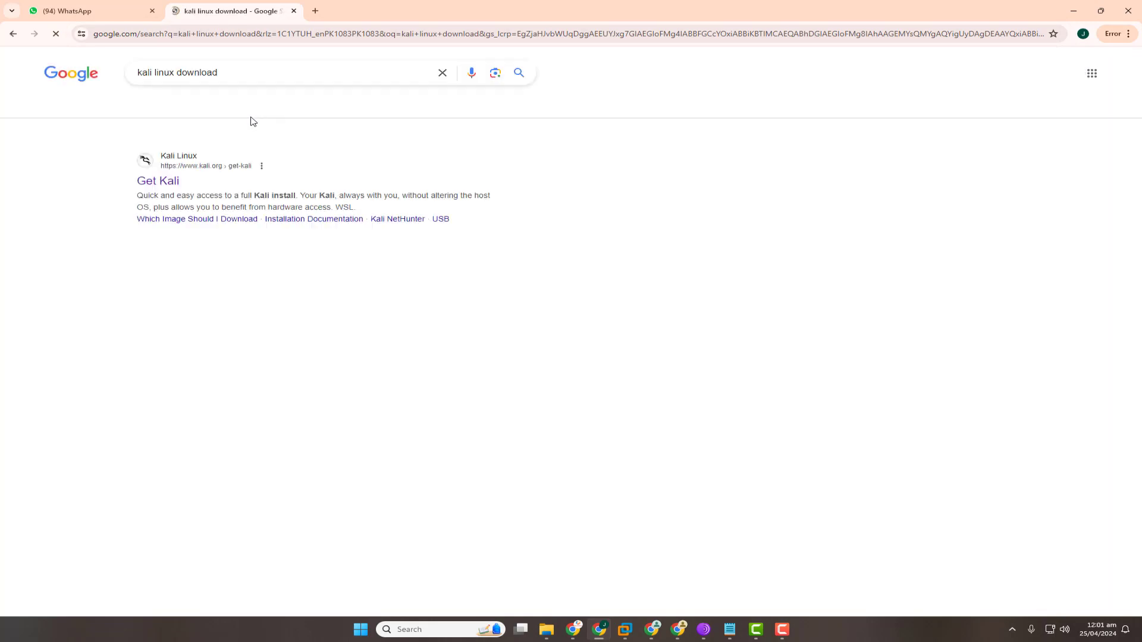
{"action": "left_click", "coordinate": [184, 203]}
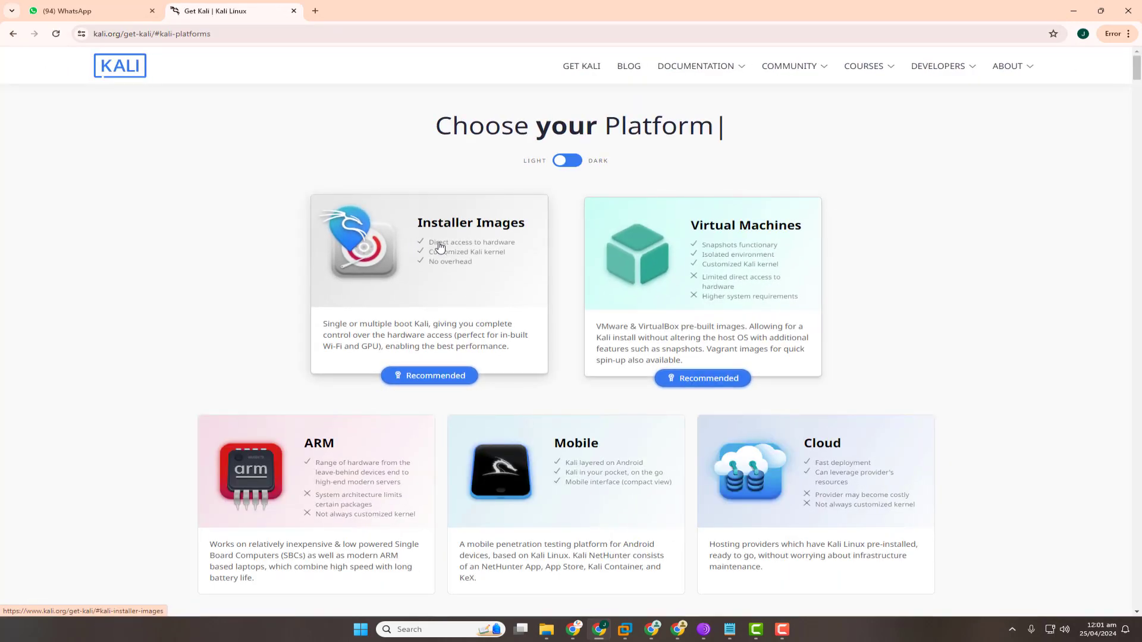
{"action": "left_click", "coordinate": [813, 257]}
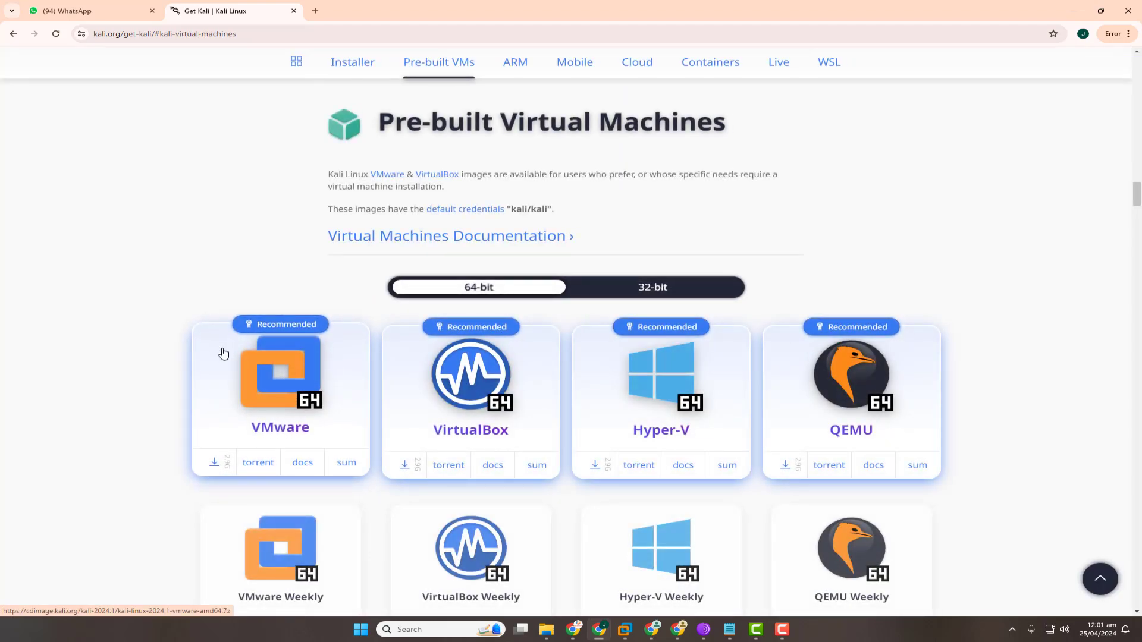
Return to the Get Kali platform choices, then minimize Chrome to reveal the installer.
{"action": "left_click", "coordinate": [13, 33]}
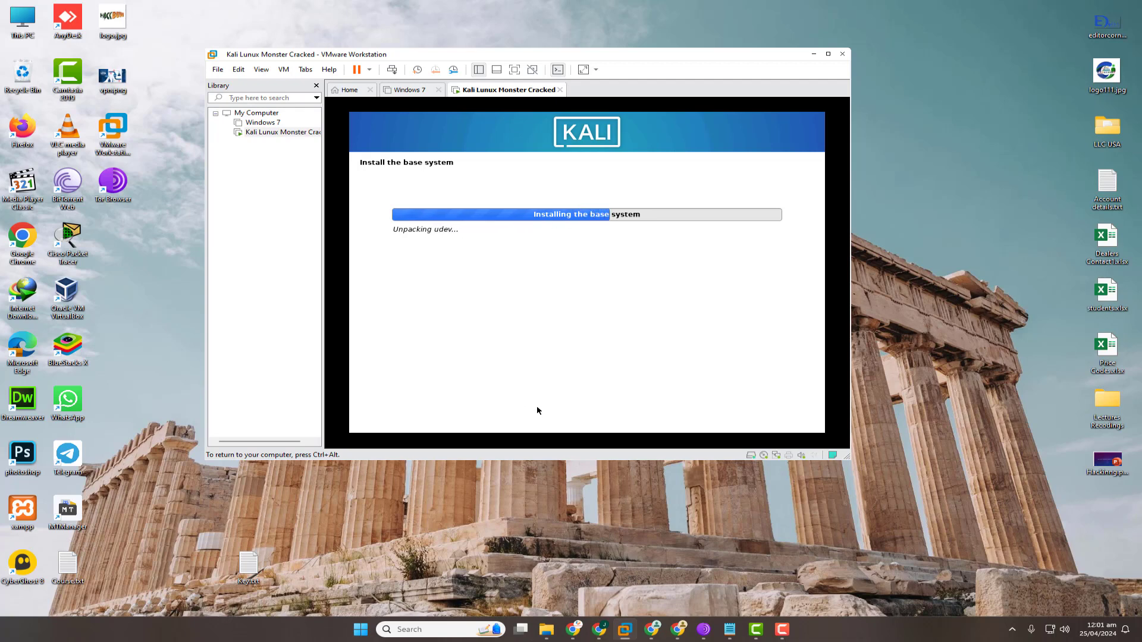
{"action": "left_click", "coordinate": [599, 634]}
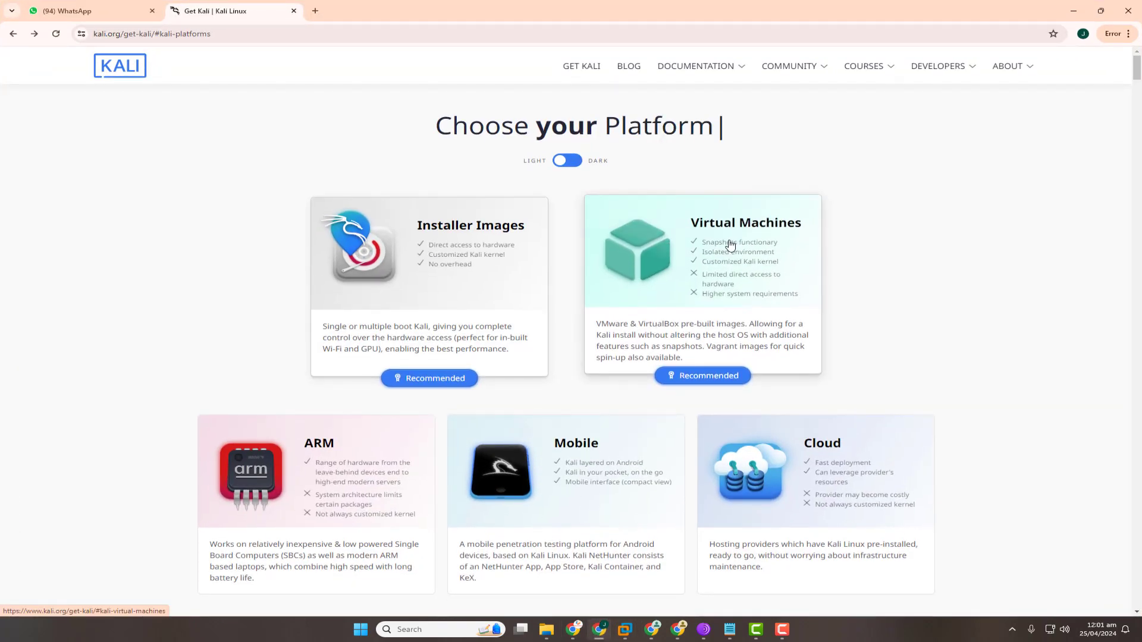
{"action": "left_click", "coordinate": [1075, 11]}
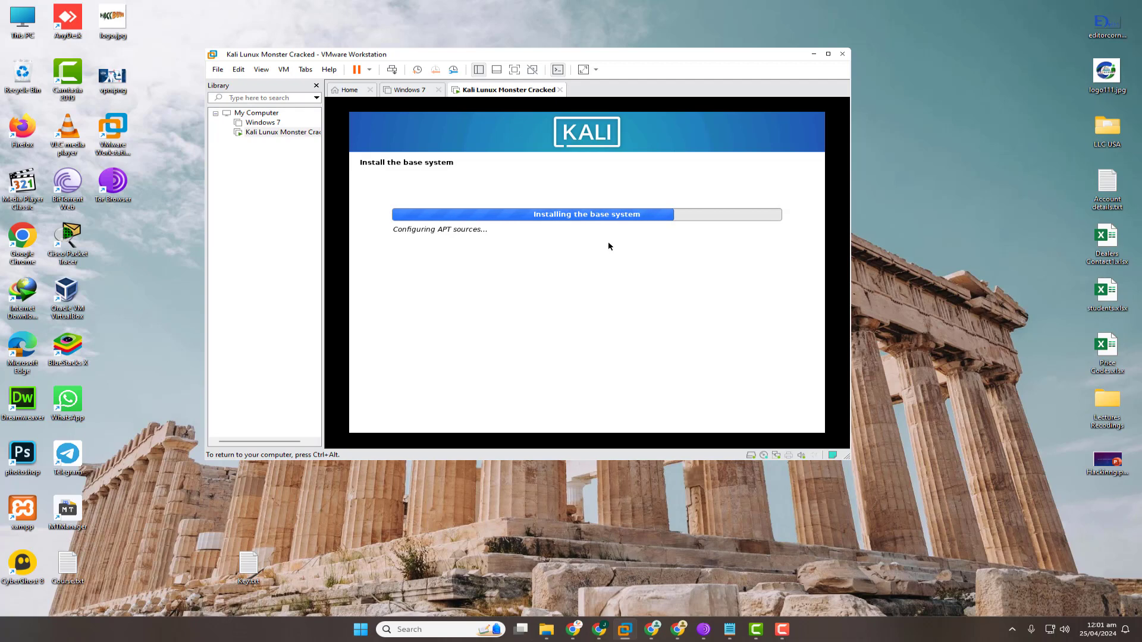
Enlarge the VMware window by its bottom-right corner, then return input focus to the VM.
{"action": "key", "text": "ctrl+alt"}
{"action": "left_click_drag", "start_coordinate": [848, 455], "coordinate": [858, 470]}
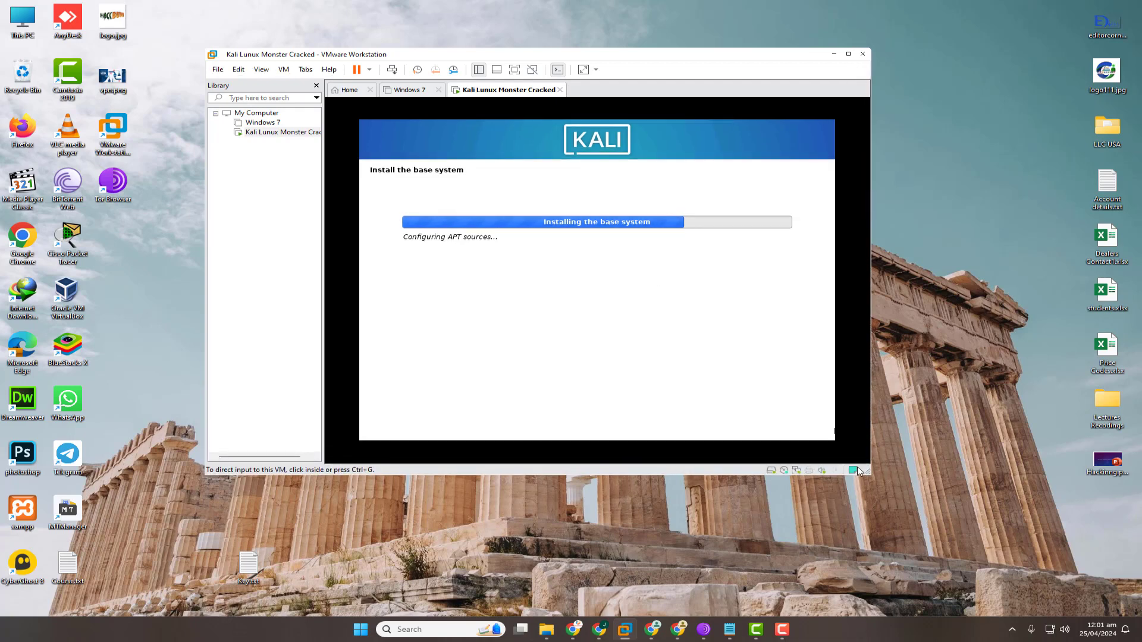
{"action": "left_click", "coordinate": [823, 439]}
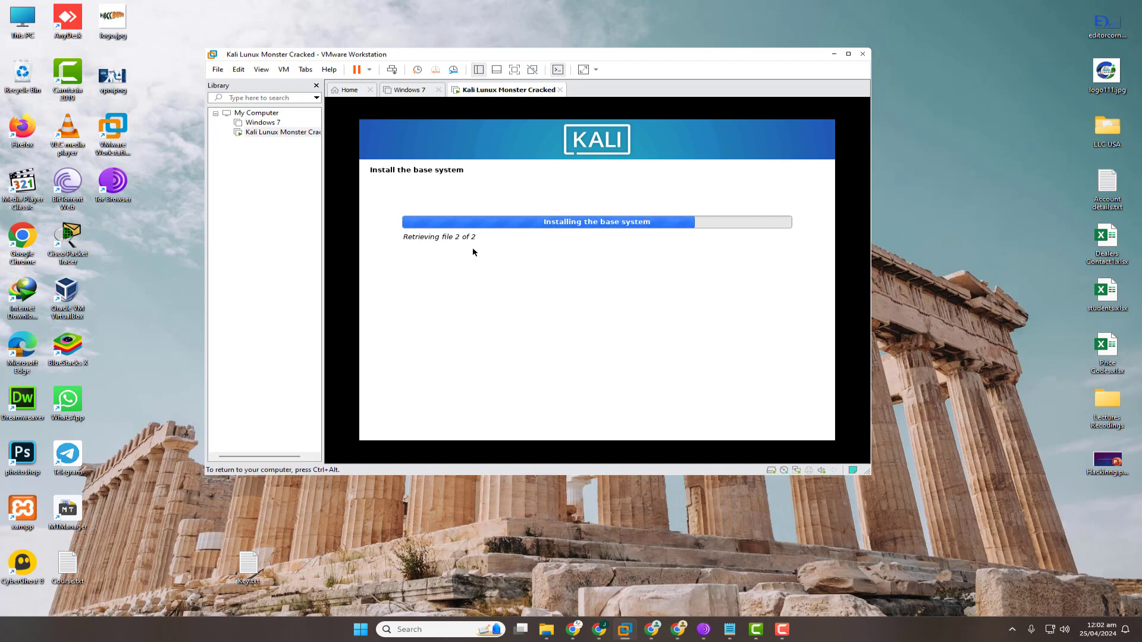
{"action": "left_click", "coordinate": [704, 629]}
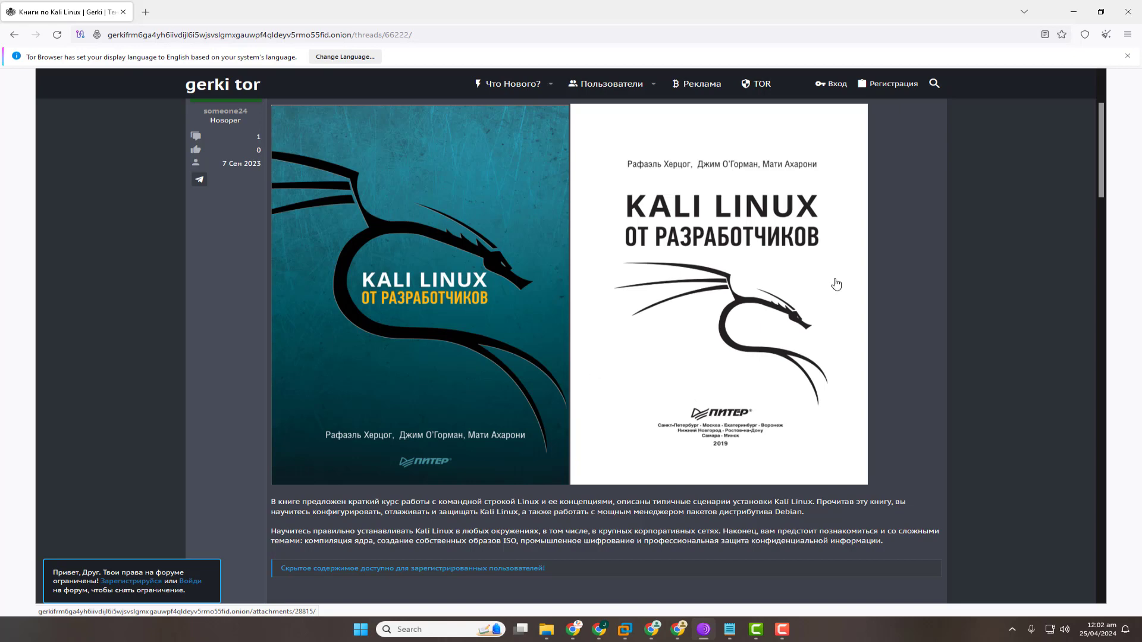
{"action": "left_click", "coordinate": [1074, 11]}
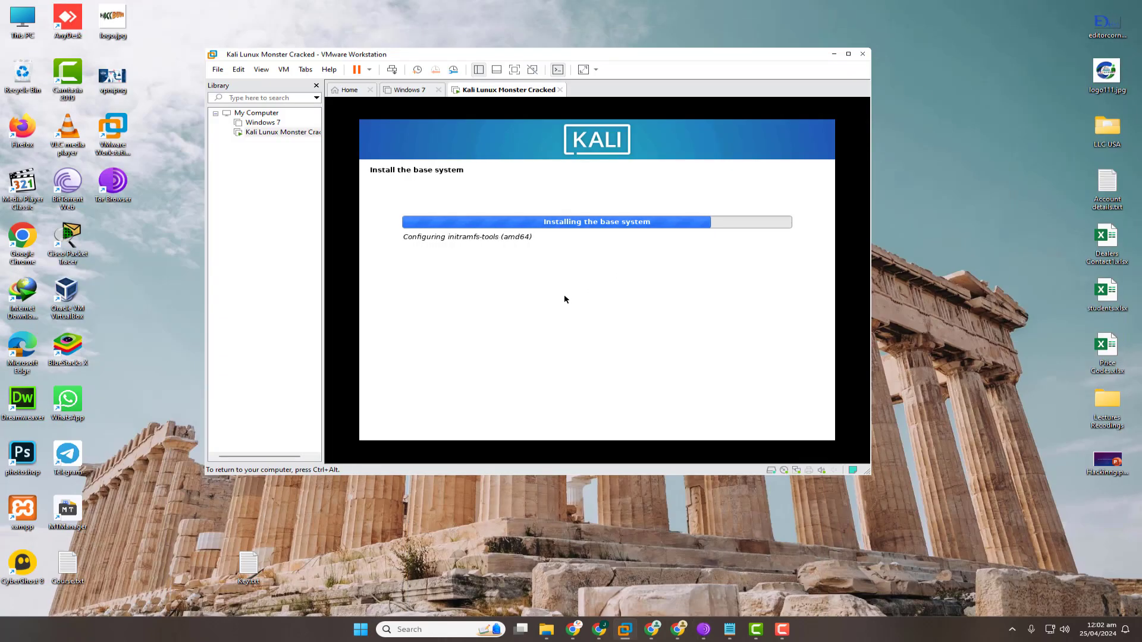
{"action": "left_click", "coordinate": [601, 627]}
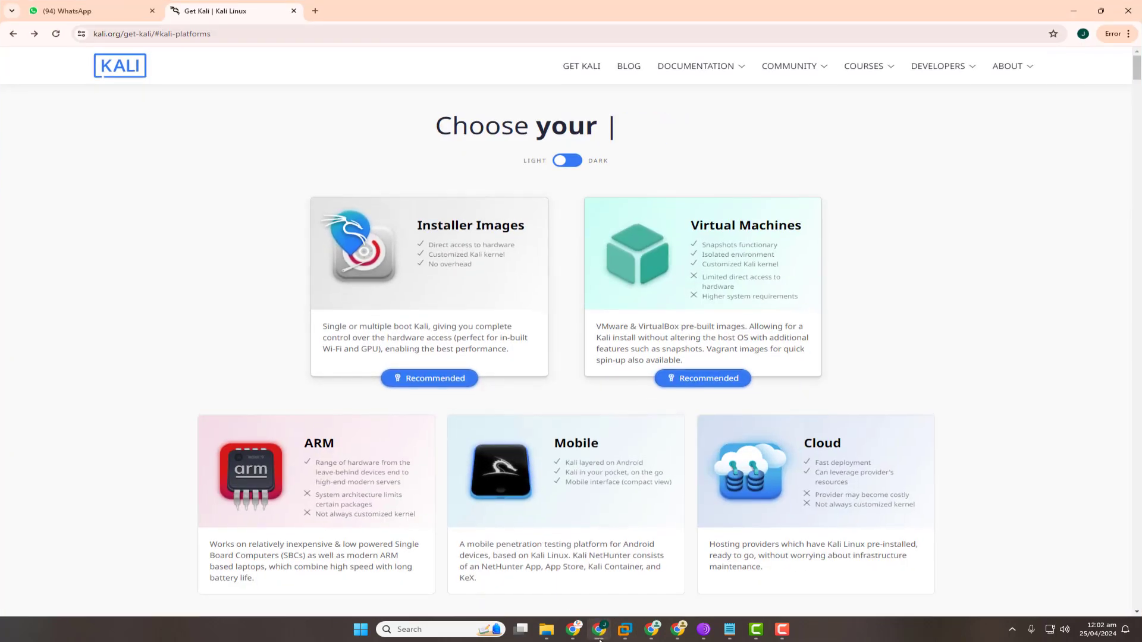
{"action": "left_click", "coordinate": [599, 634]}
{"action": "left_click", "coordinate": [704, 629]}
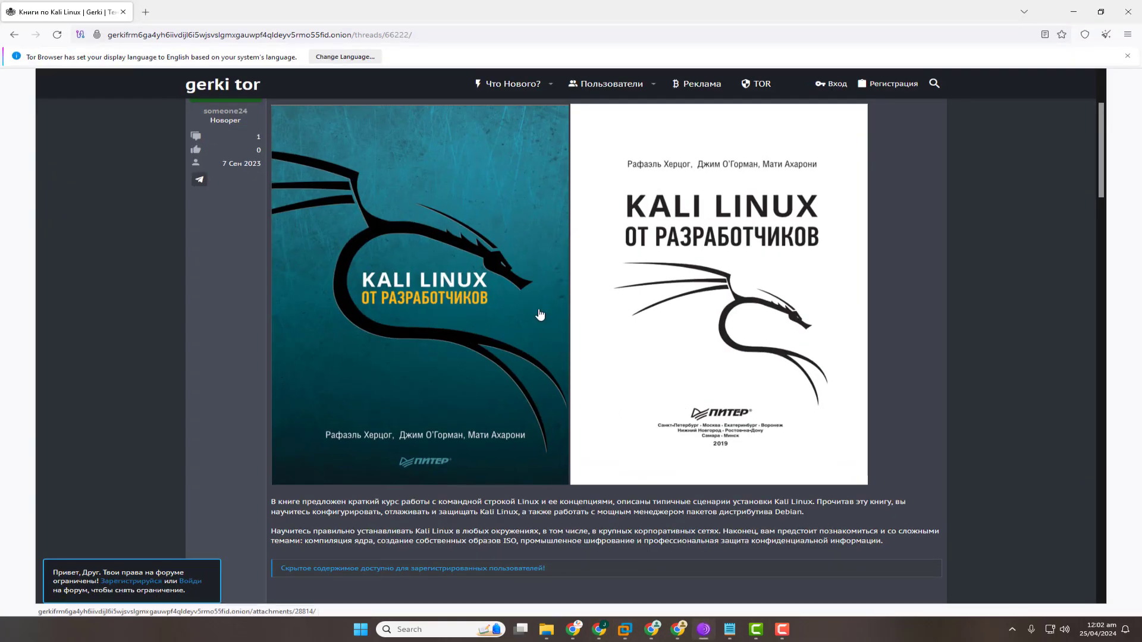
{"action": "left_click", "coordinate": [1073, 11]}
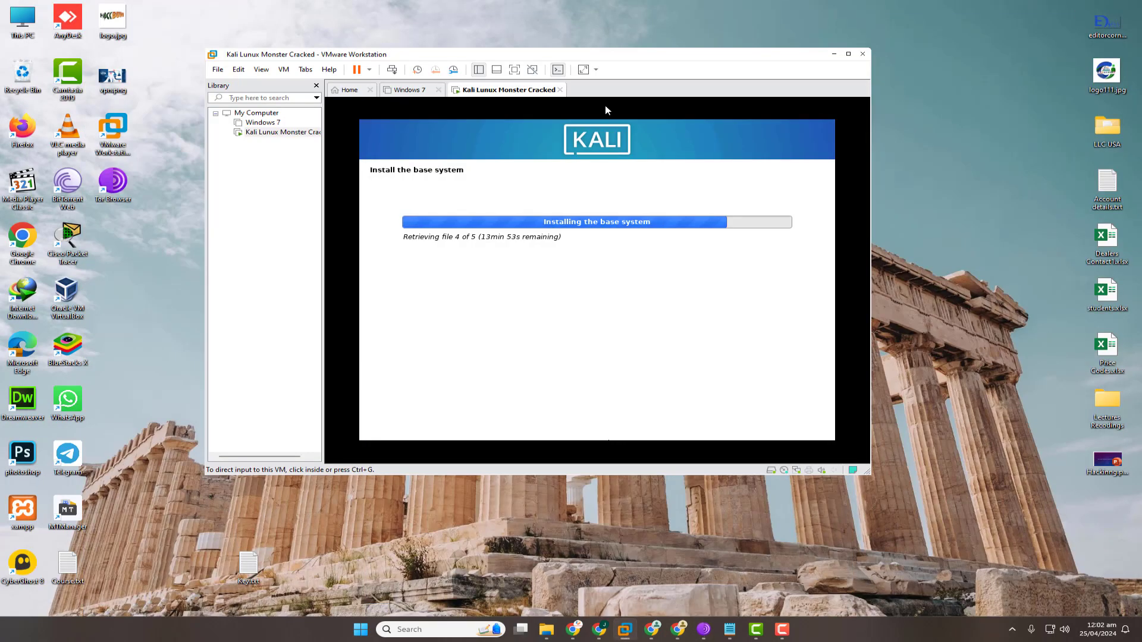
Nudge the VMware window slightly left and then right while the base system installs.
{"action": "left_click_drag", "start_coordinate": [633, 56], "coordinate": [618, 54]}
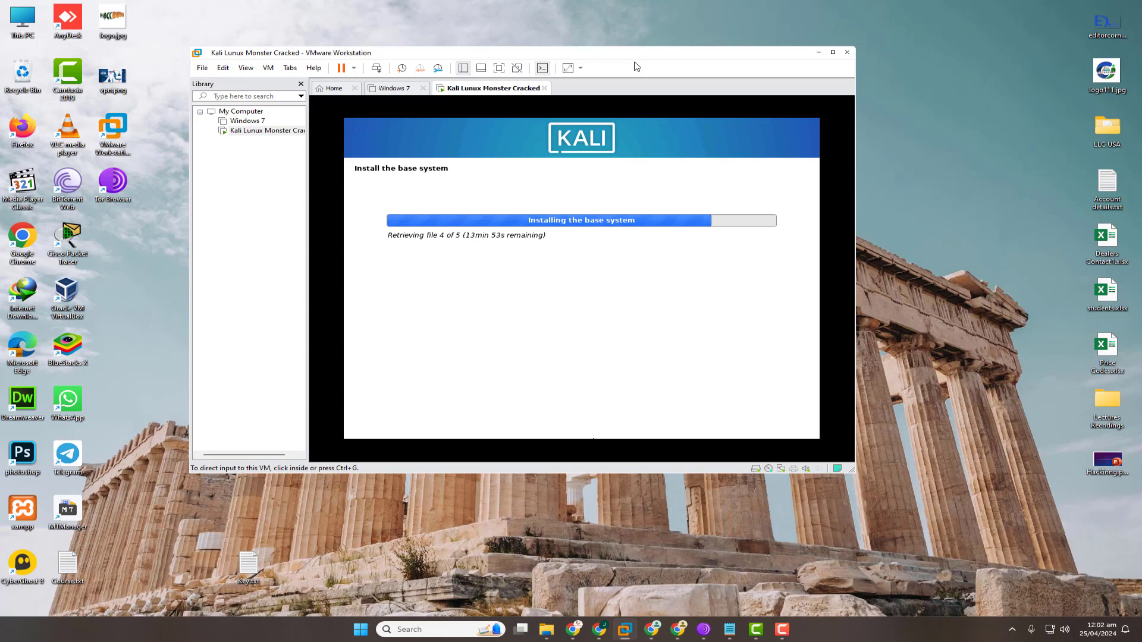
{"action": "left_click_drag", "start_coordinate": [638, 63], "coordinate": [659, 70]}
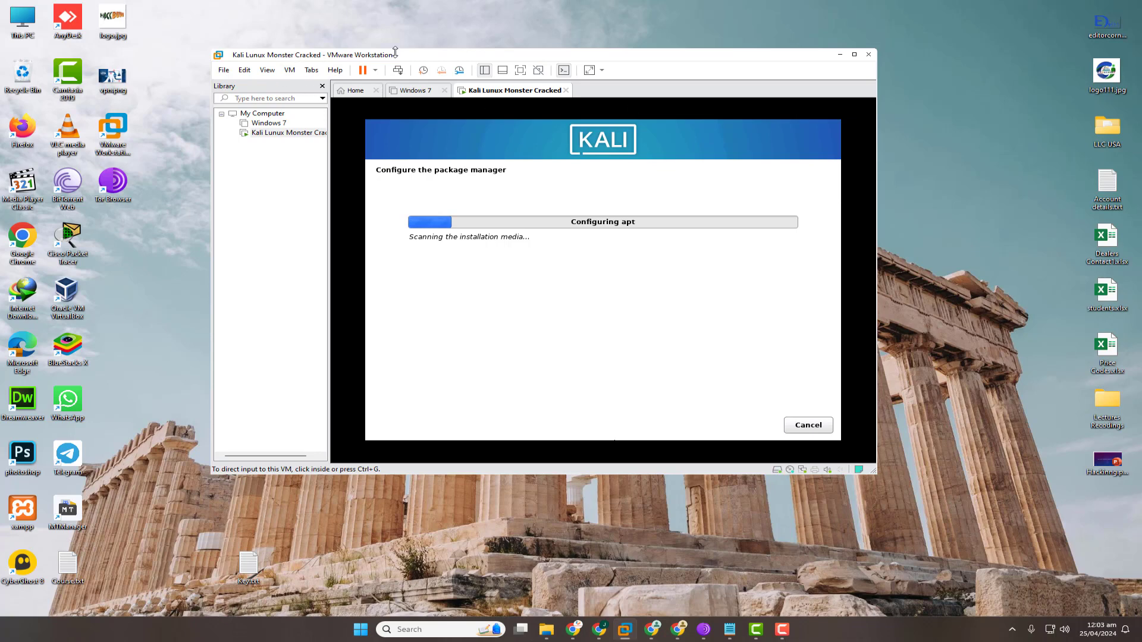
Switch input between the VM and host while the installer configures apt and scans media.
{"action": "left_click", "coordinate": [756, 124]}
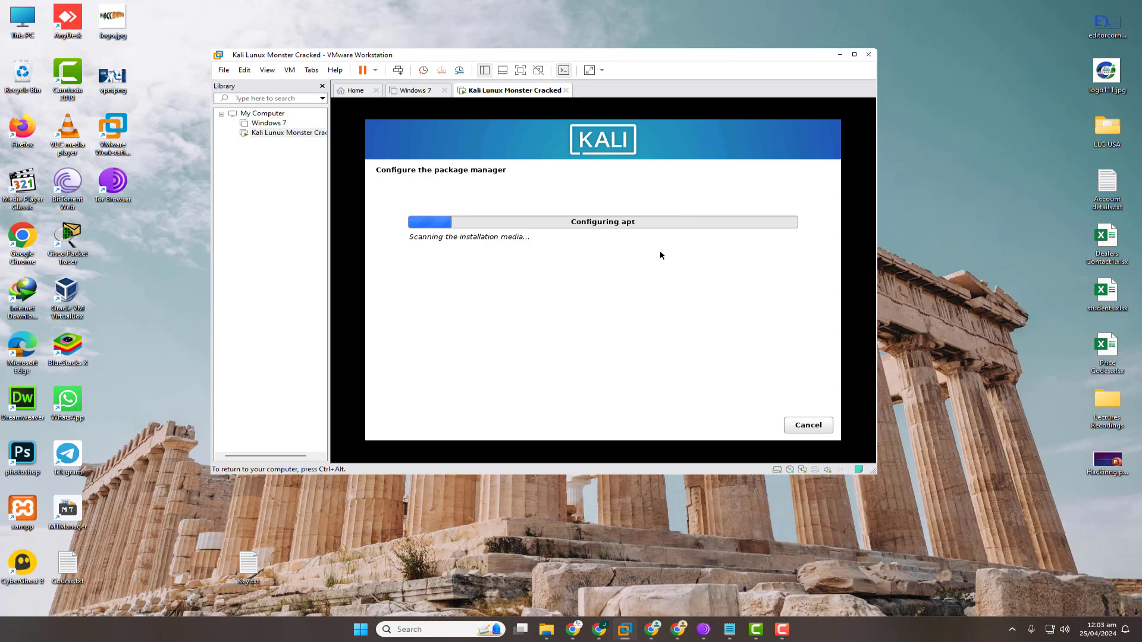
{"action": "key", "text": "ctrl+alt"}
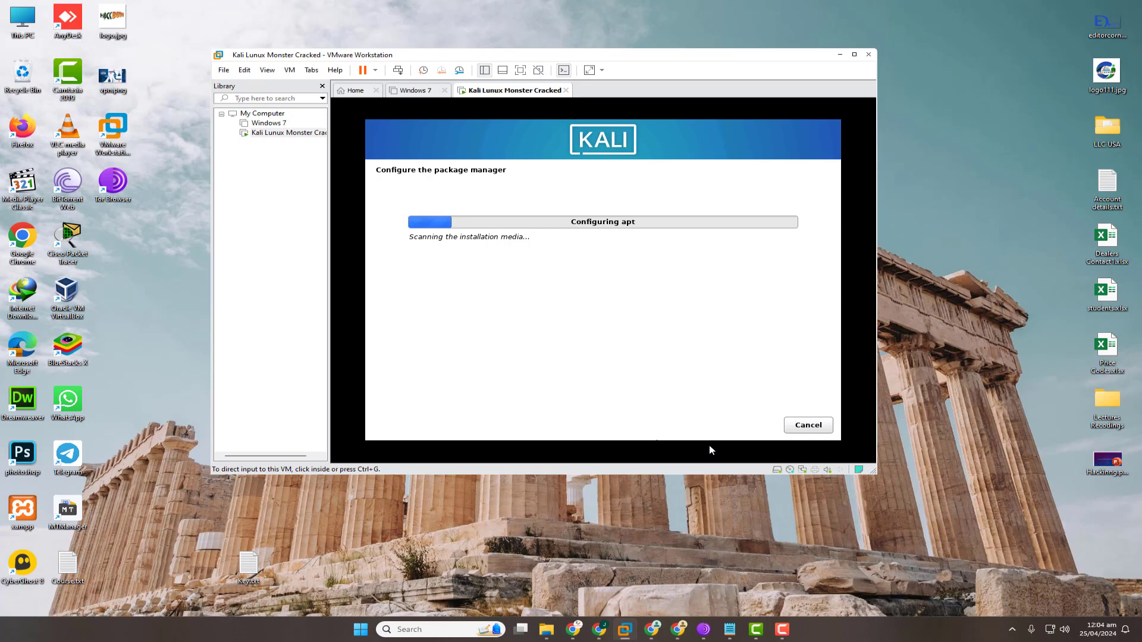
{"action": "left_click", "coordinate": [721, 445]}
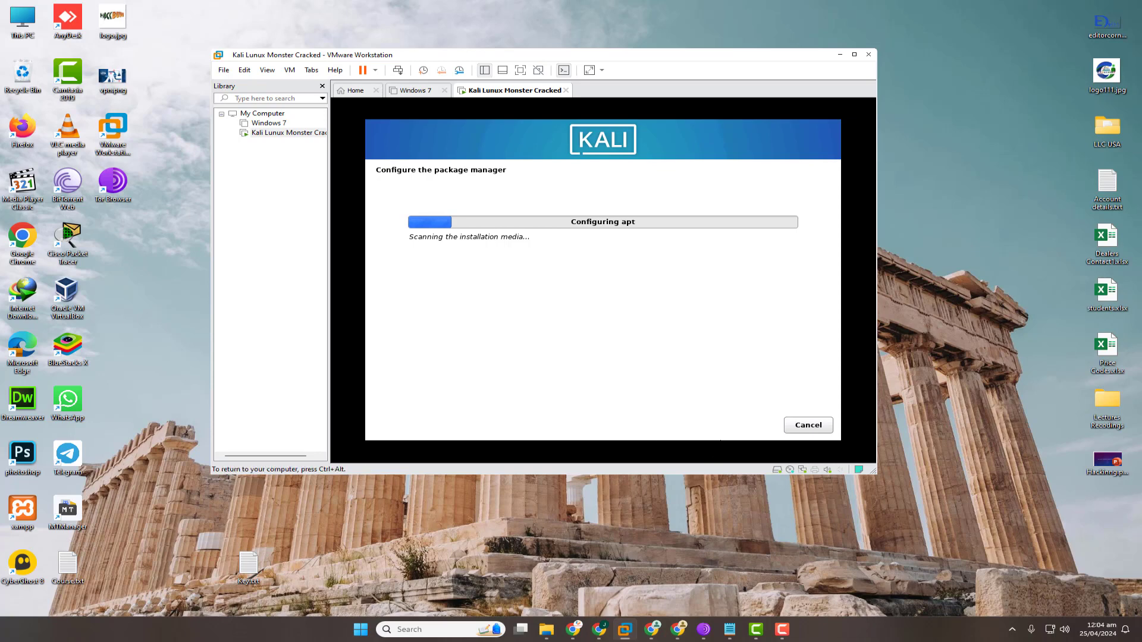
{"action": "key", "text": "ctrl+alt"}
{"action": "left_click", "coordinate": [783, 630]}
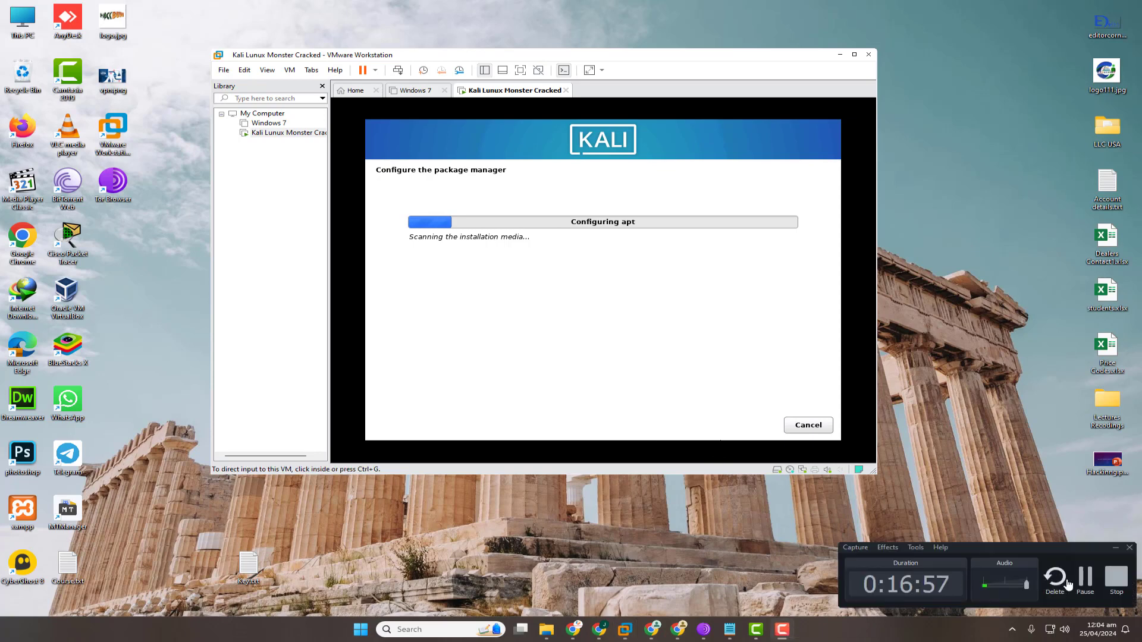
{"action": "left_click", "coordinate": [1085, 578]}
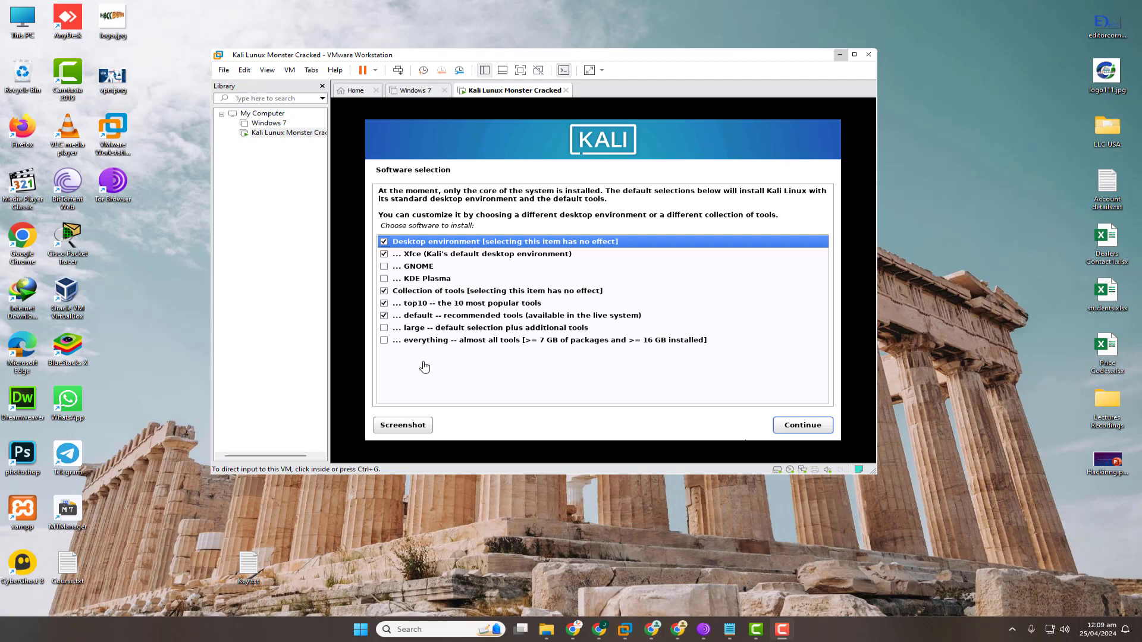
Tick GNOME, KDE Plasma and the everything tool collection in Software selection, then continue.
{"action": "left_click", "coordinate": [384, 271]}
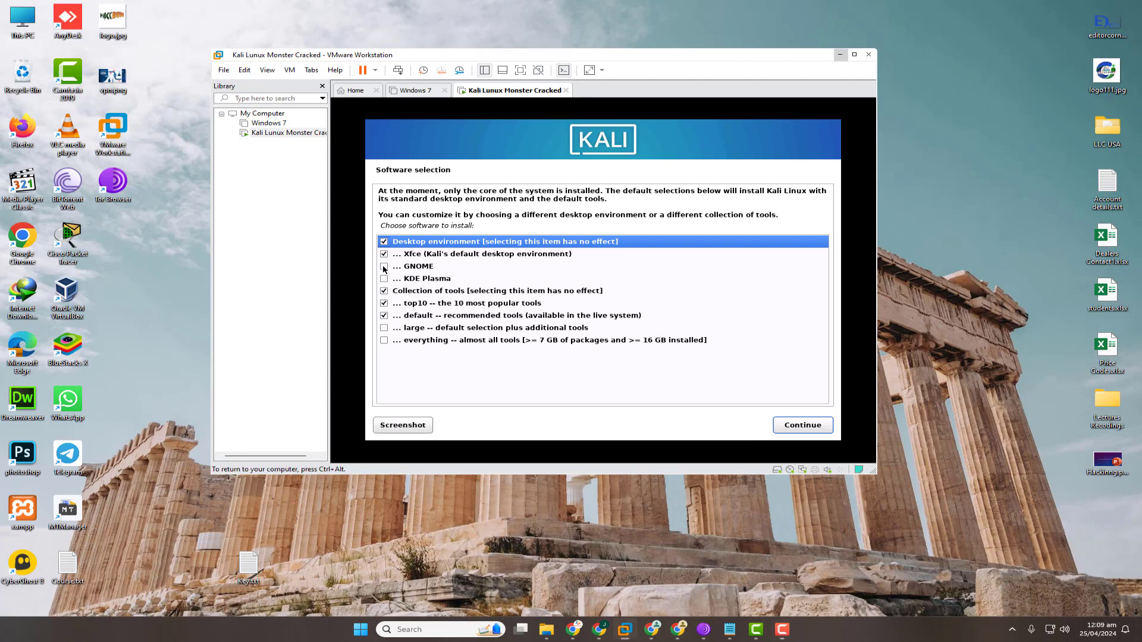
{"action": "left_click", "coordinate": [386, 268]}
{"action": "left_click", "coordinate": [385, 280]}
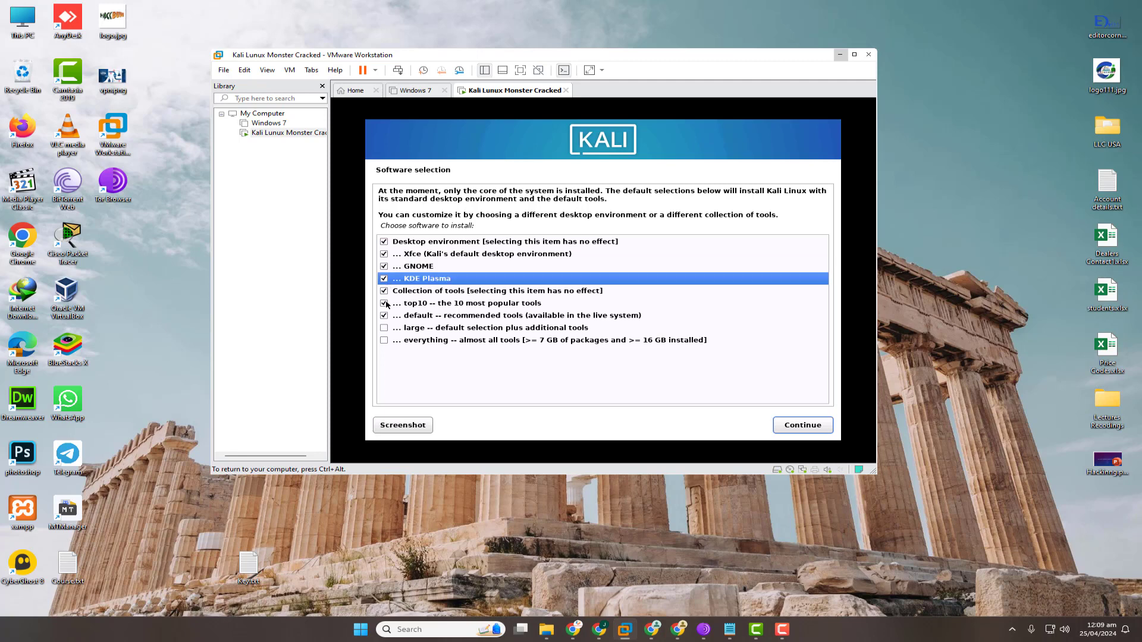
{"action": "left_click", "coordinate": [384, 341]}
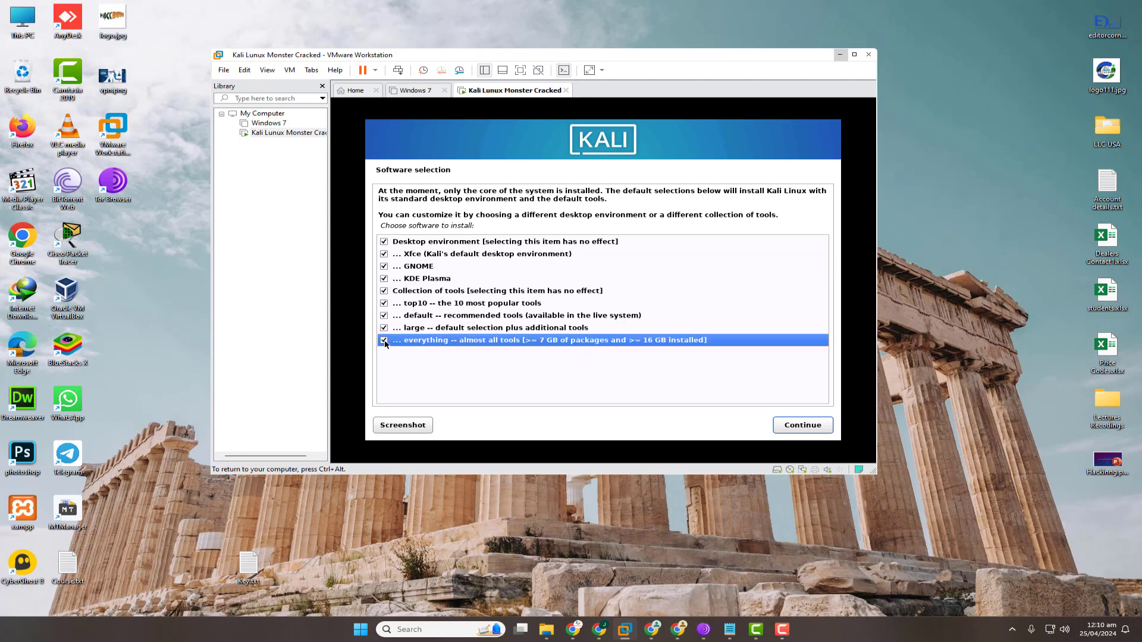
{"action": "left_click", "coordinate": [803, 425]}
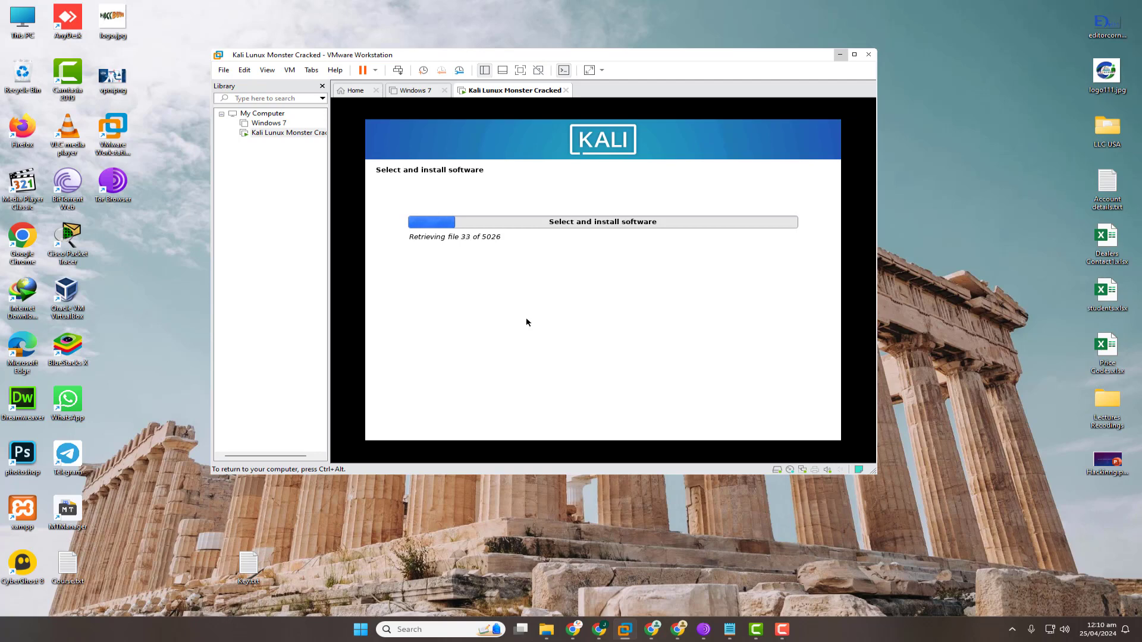
Click on the host screen while the software installs up to the Configuring gdm3 prompt.
{"action": "left_click", "coordinate": [781, 634]}
{"action": "left_click", "coordinate": [1114, 581]}
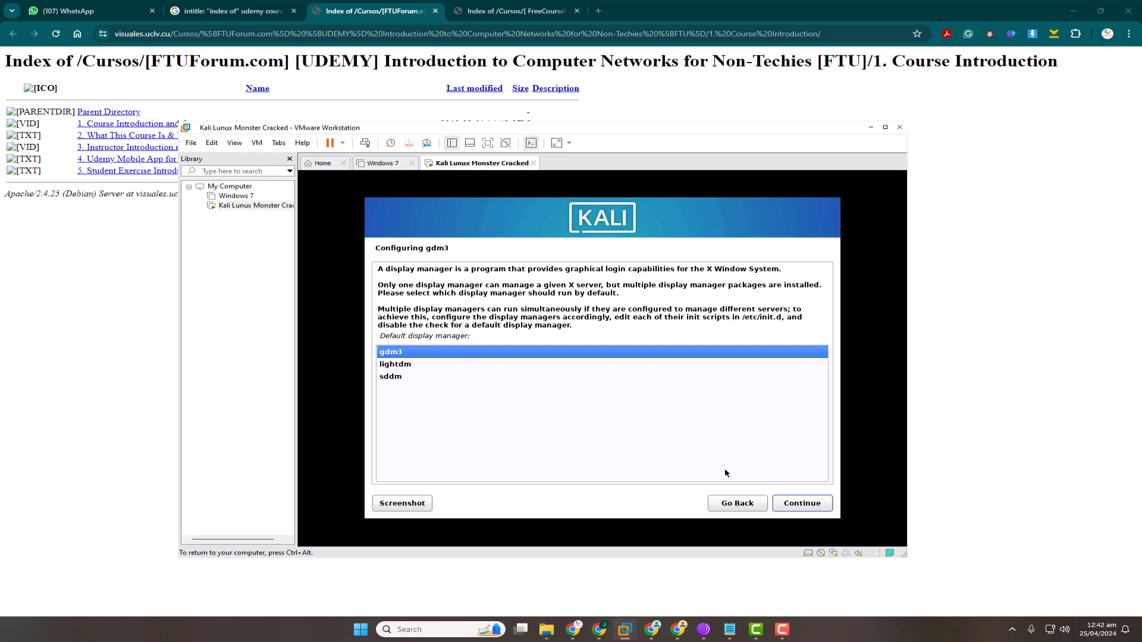
Accept gdm3 as the default display manager and wait for the GRUB boot loader question.
{"action": "key", "text": "Return"}
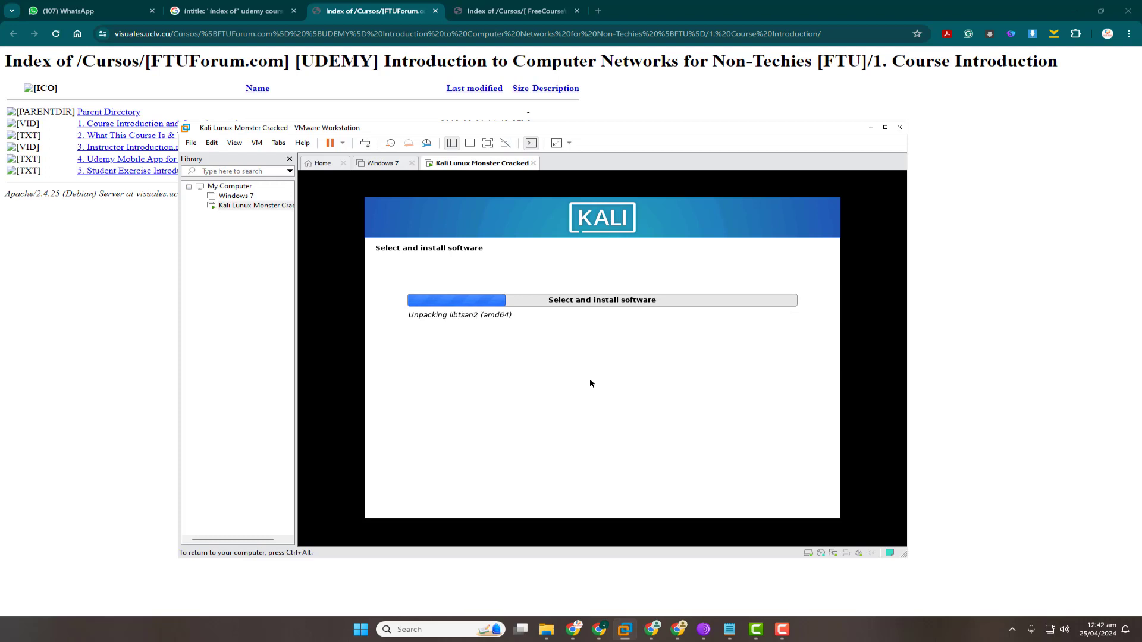
{"action": "left_click", "coordinate": [782, 630]}
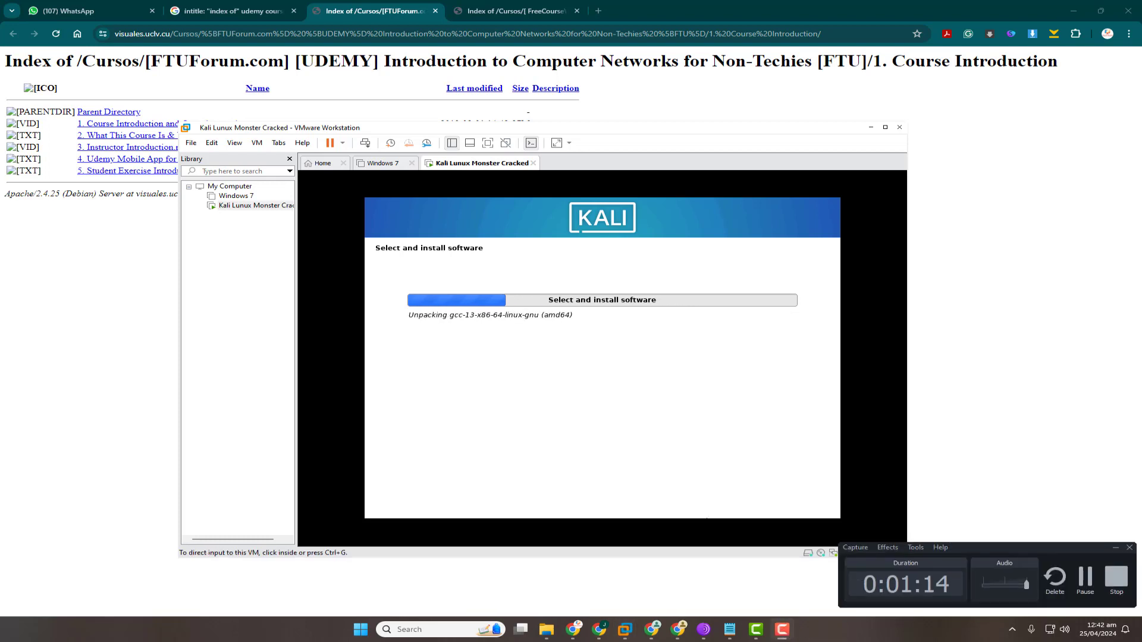
{"action": "left_click", "coordinate": [1086, 577]}
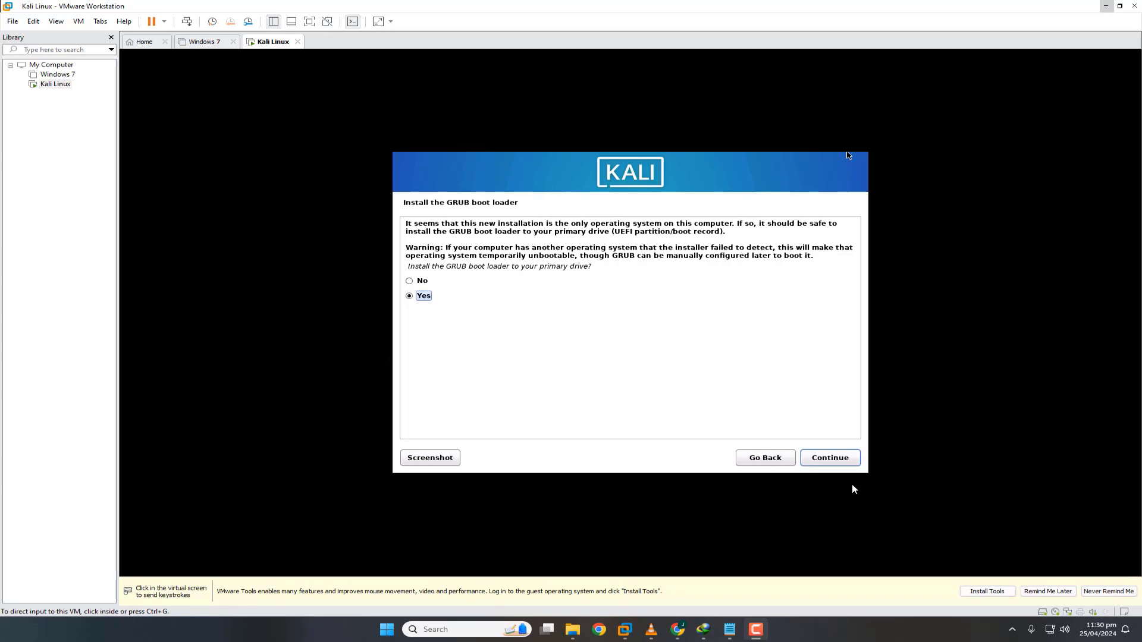
Agree to install GRUB and put it on /dev/sda.
{"action": "left_click", "coordinate": [835, 467]}
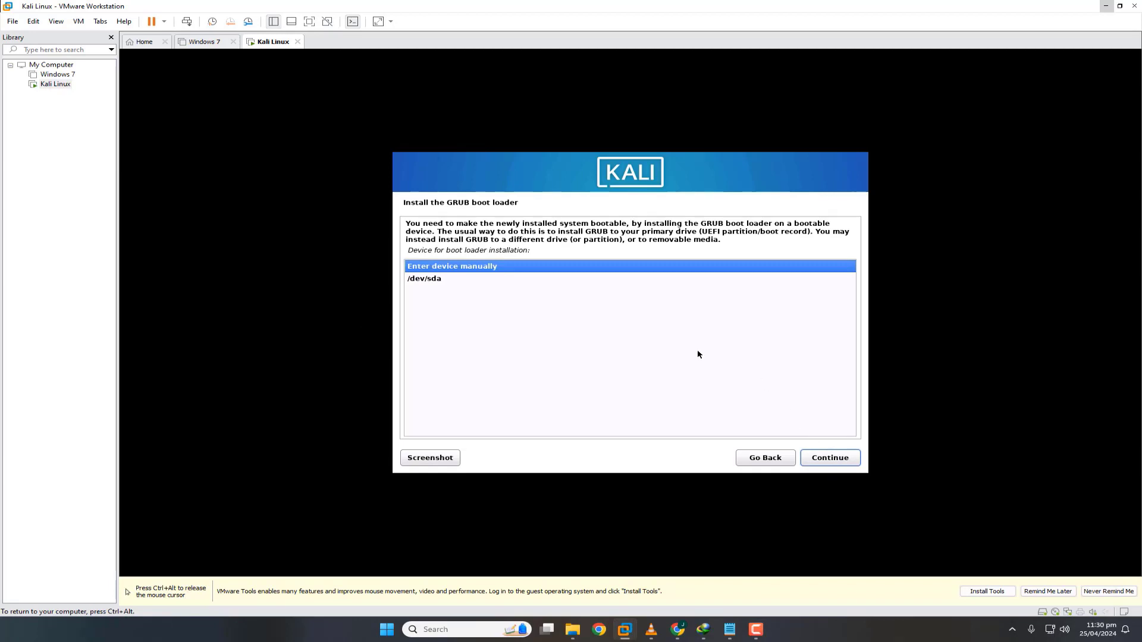
{"action": "left_click", "coordinate": [446, 278]}
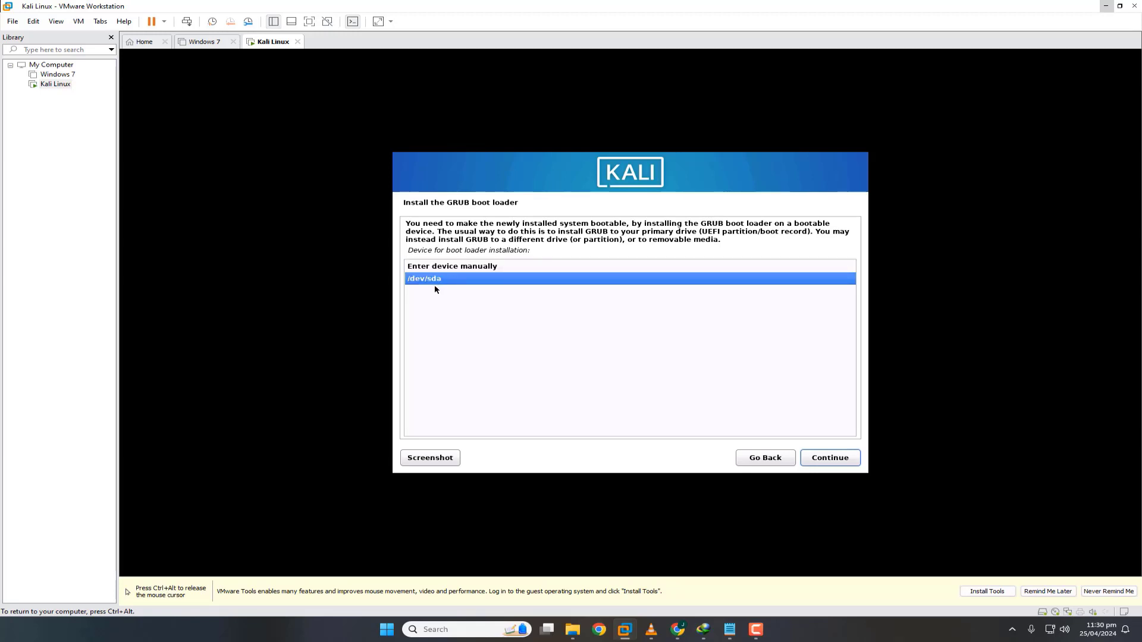
{"action": "left_click", "coordinate": [828, 459]}
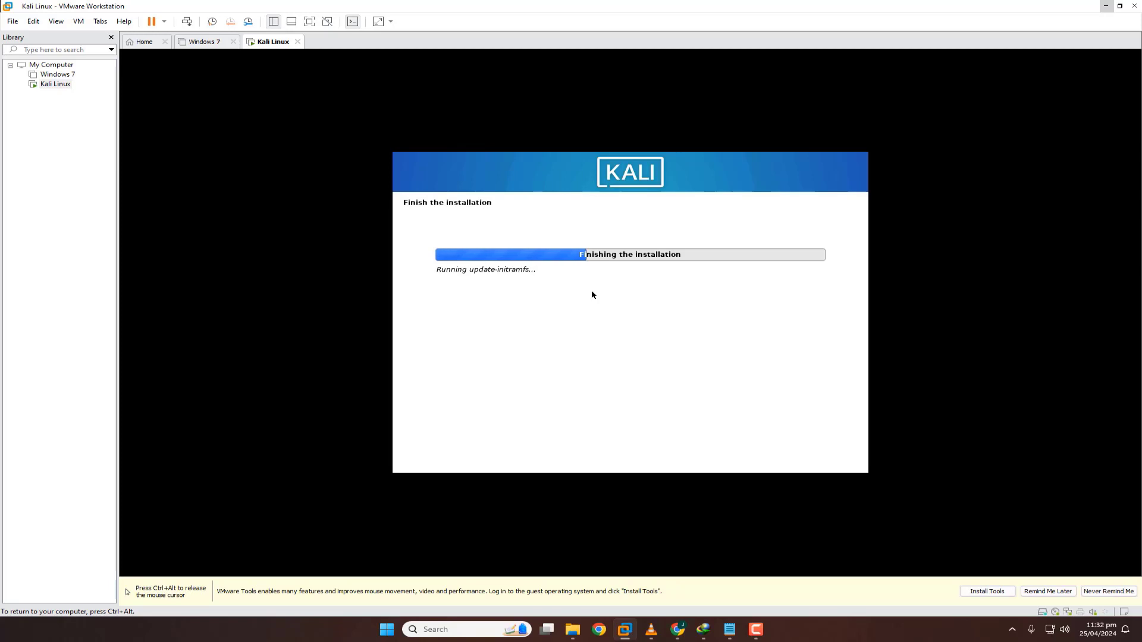
Finish the installation and let the VM reboot to the Kali GNU/Linux GRUB menu.
{"action": "key", "text": "ctrl+alt"}
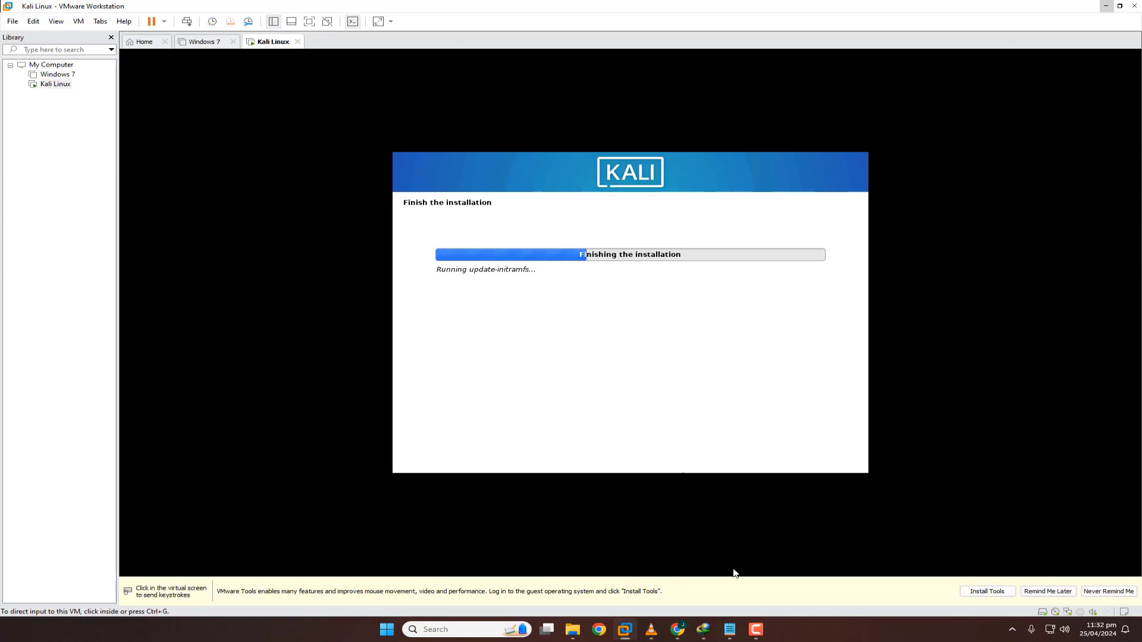
{"action": "left_click", "coordinate": [756, 629]}
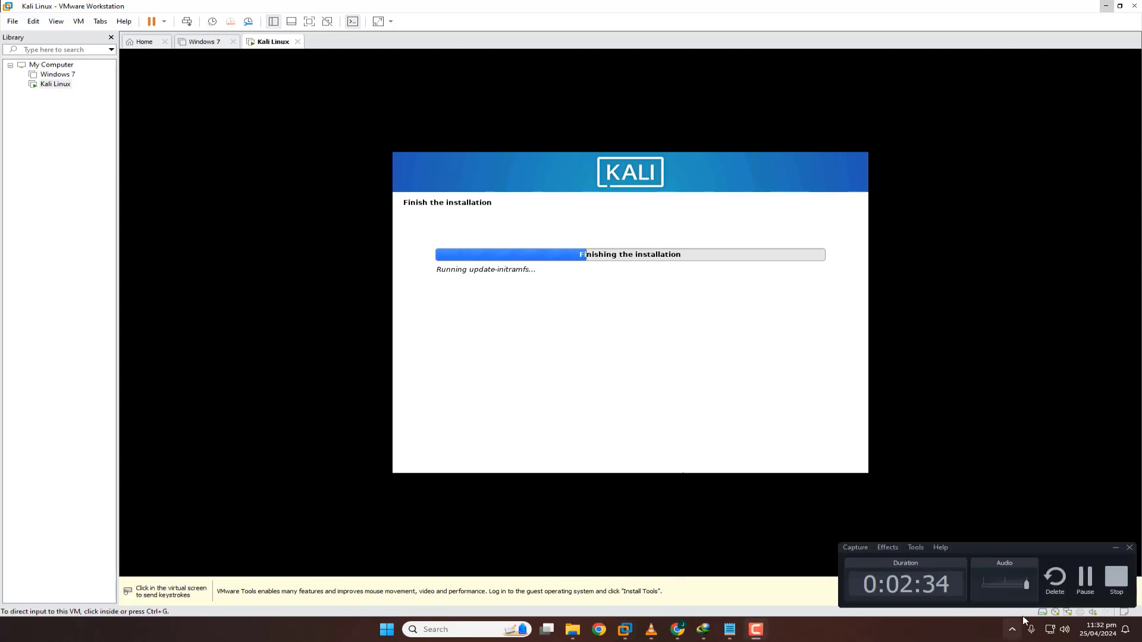
{"action": "left_click", "coordinate": [1086, 577]}
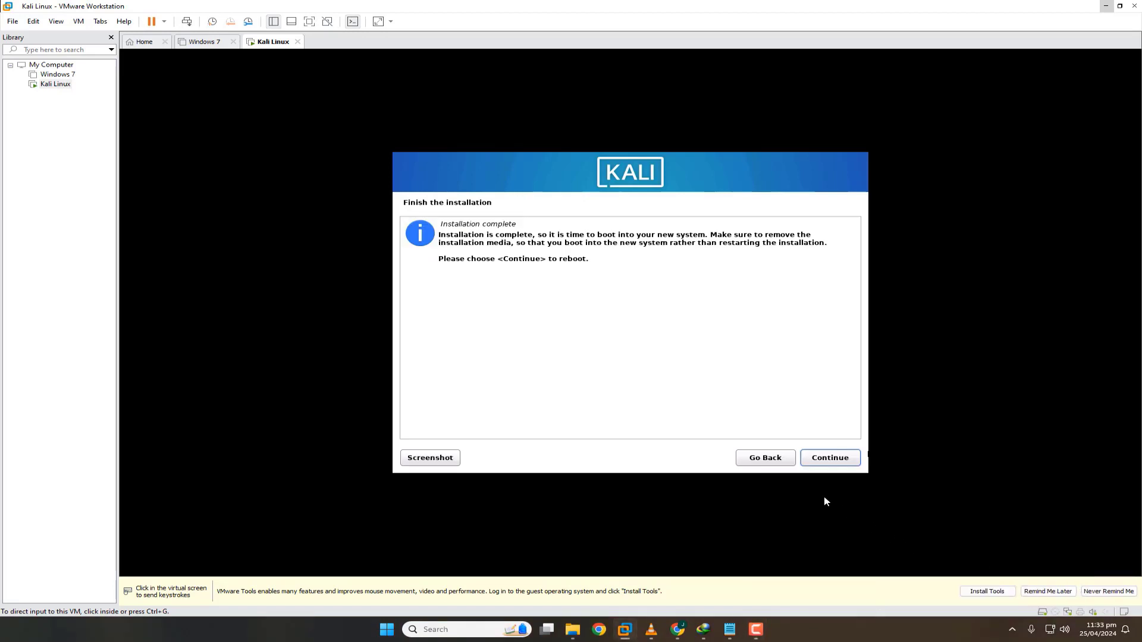
{"action": "left_click", "coordinate": [800, 488]}
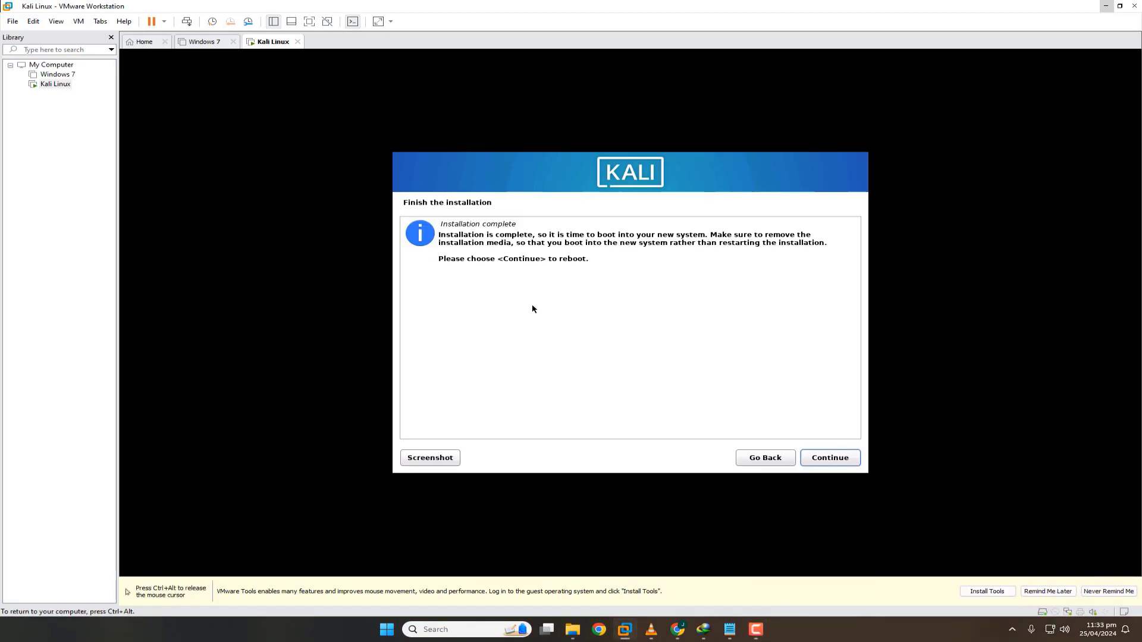
{"action": "left_click", "coordinate": [844, 459]}
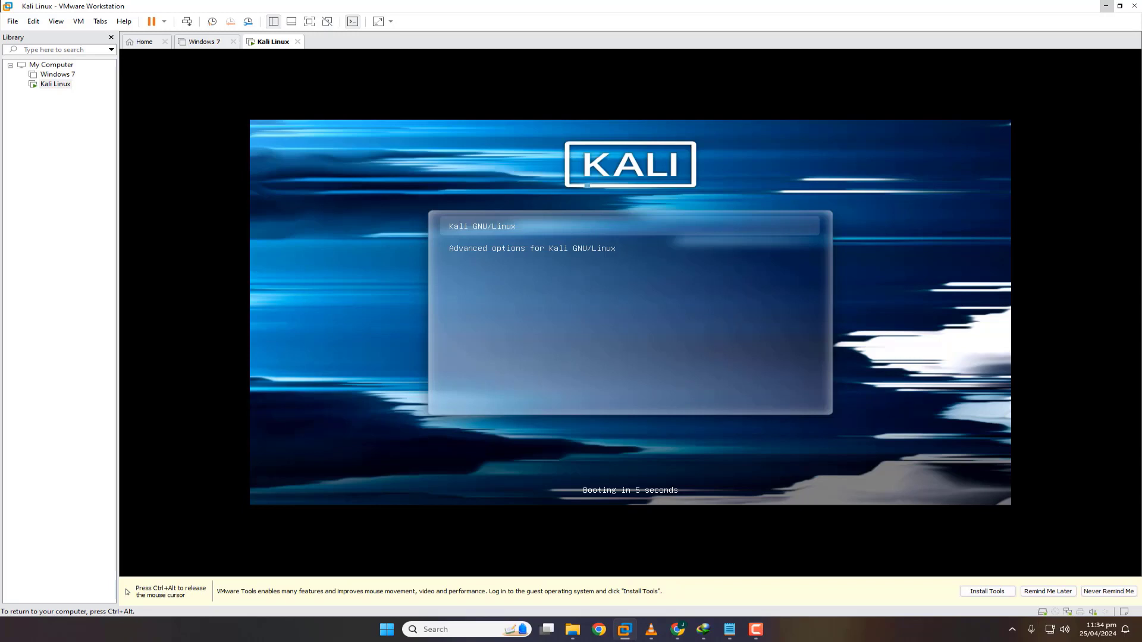
Boot the Kali GNU/Linux GRUB entry right away and wait for the login screen.
{"action": "key", "text": "Return"}
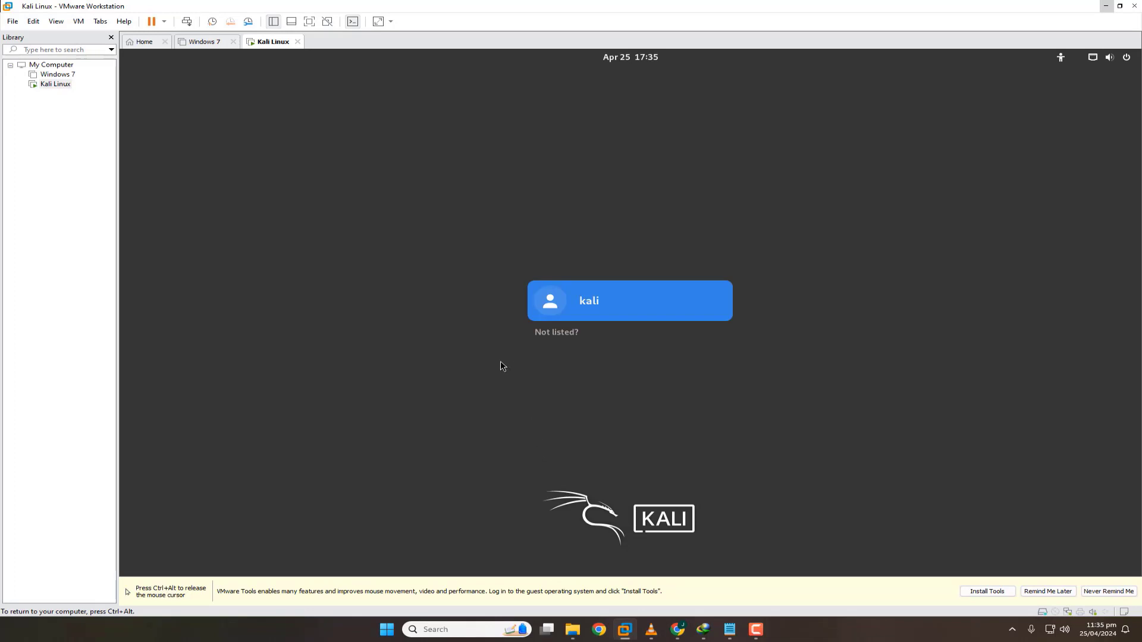
{"action": "left_click", "coordinate": [637, 313]}
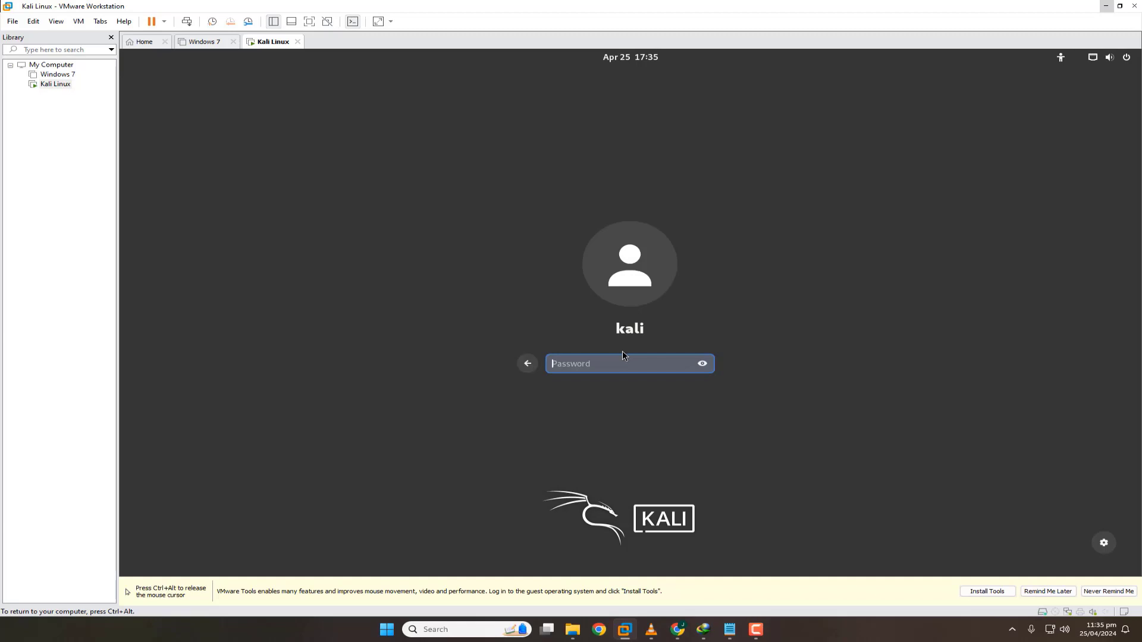
{"action": "type", "text": "kali"}
{"action": "left_click", "coordinate": [703, 363]}
{"action": "left_click", "coordinate": [704, 363]}
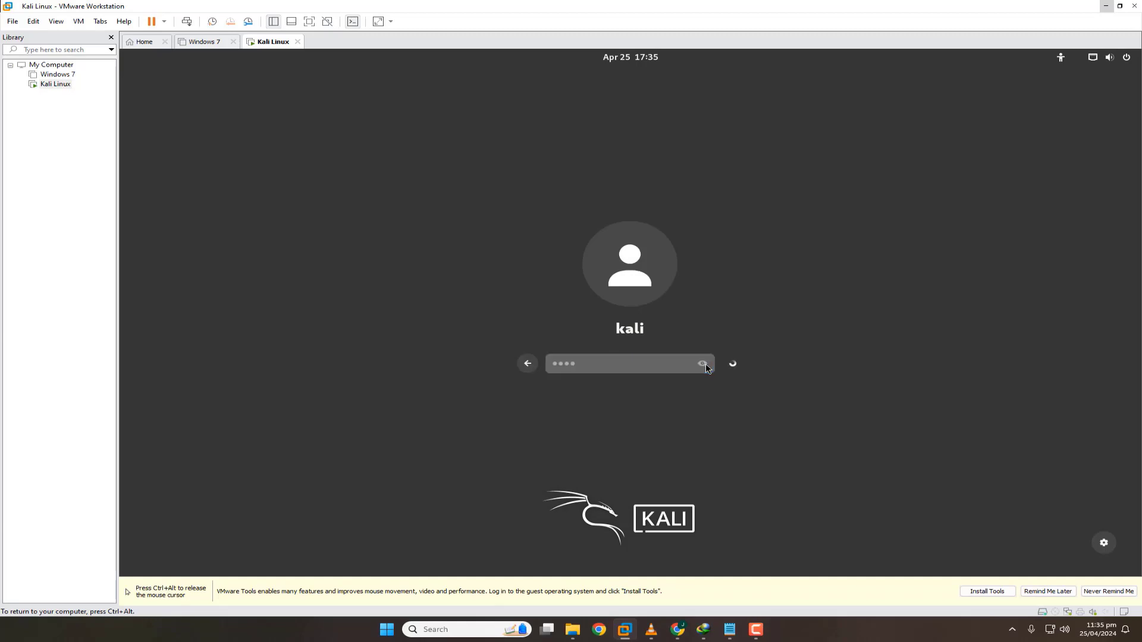
{"action": "key", "text": "Return"}
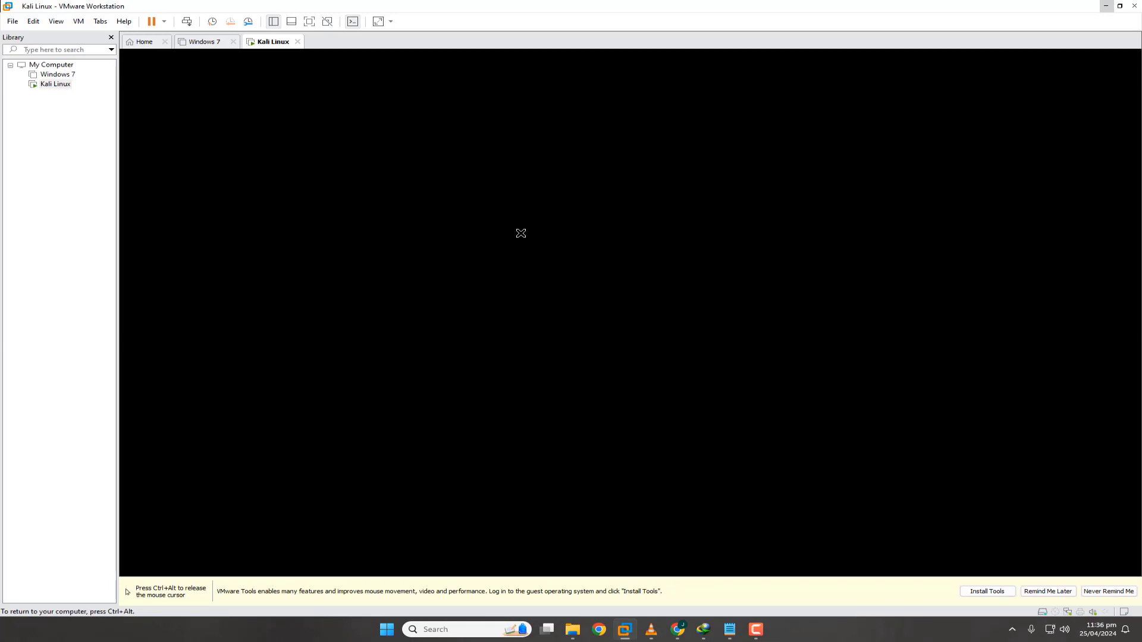
Switch the Kali virtual machine to full screen via View > Full Screen.
{"action": "left_click", "coordinate": [78, 21]}
{"action": "mouse_move", "coordinate": [49, 25]}
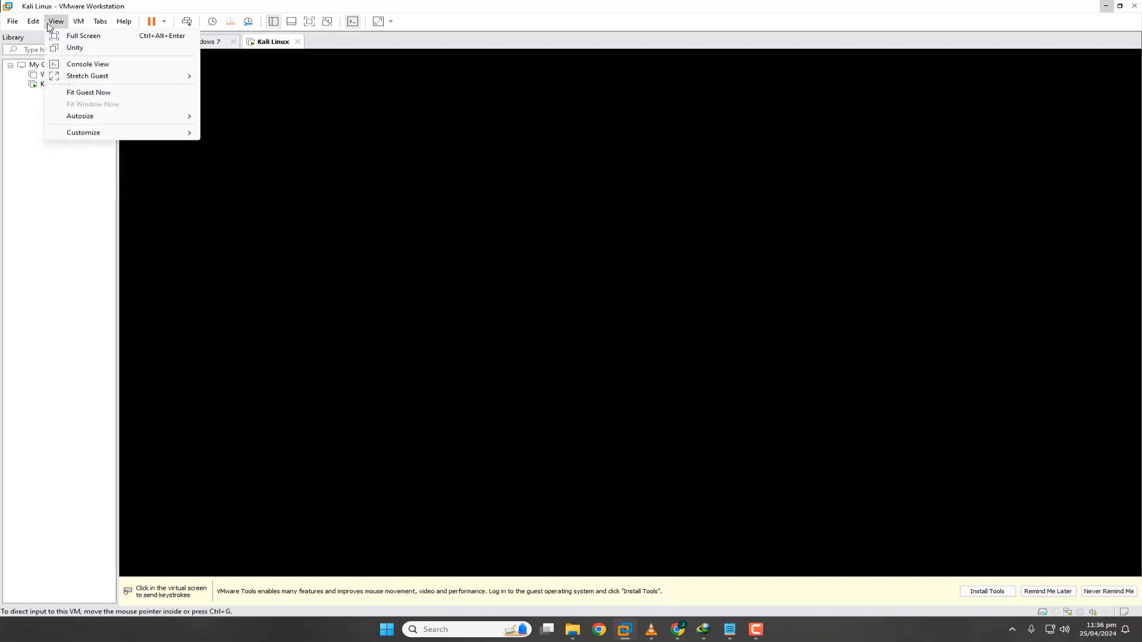
{"action": "left_click", "coordinate": [82, 36]}
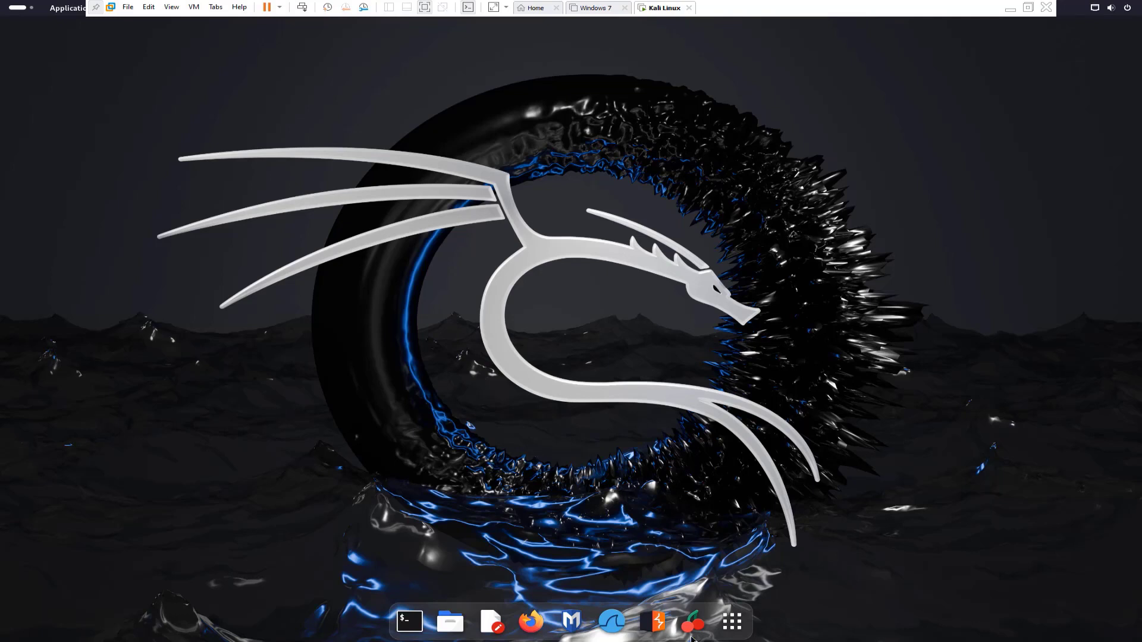
Open Show Applications, page through the installed app grid, then close it.
{"action": "left_click", "coordinate": [733, 621]}
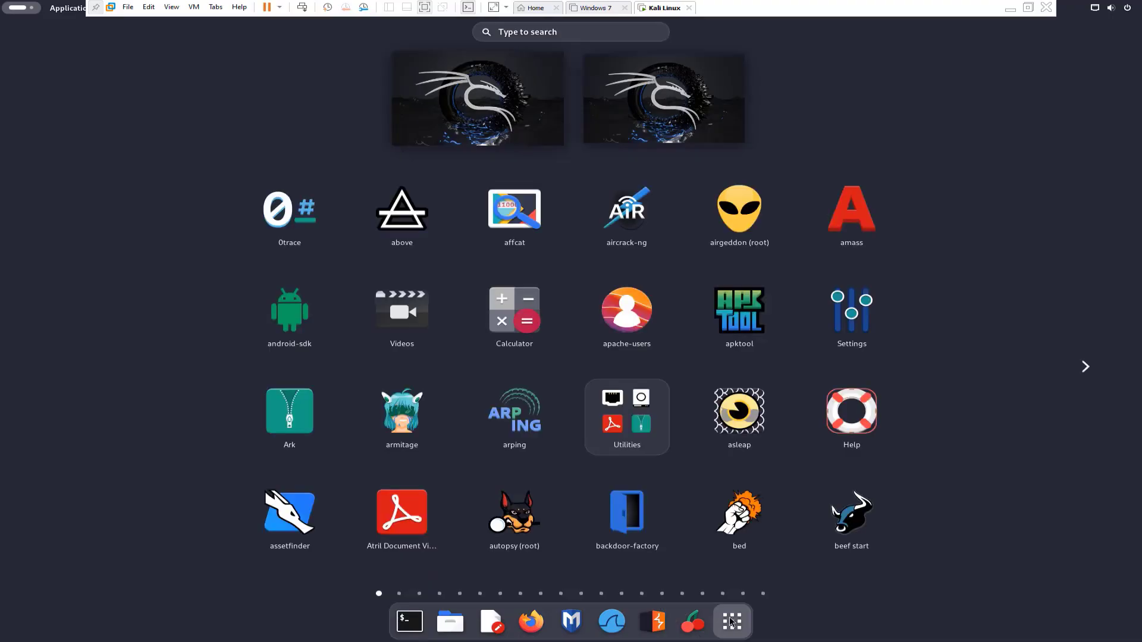
{"action": "left_click", "coordinate": [1091, 370]}
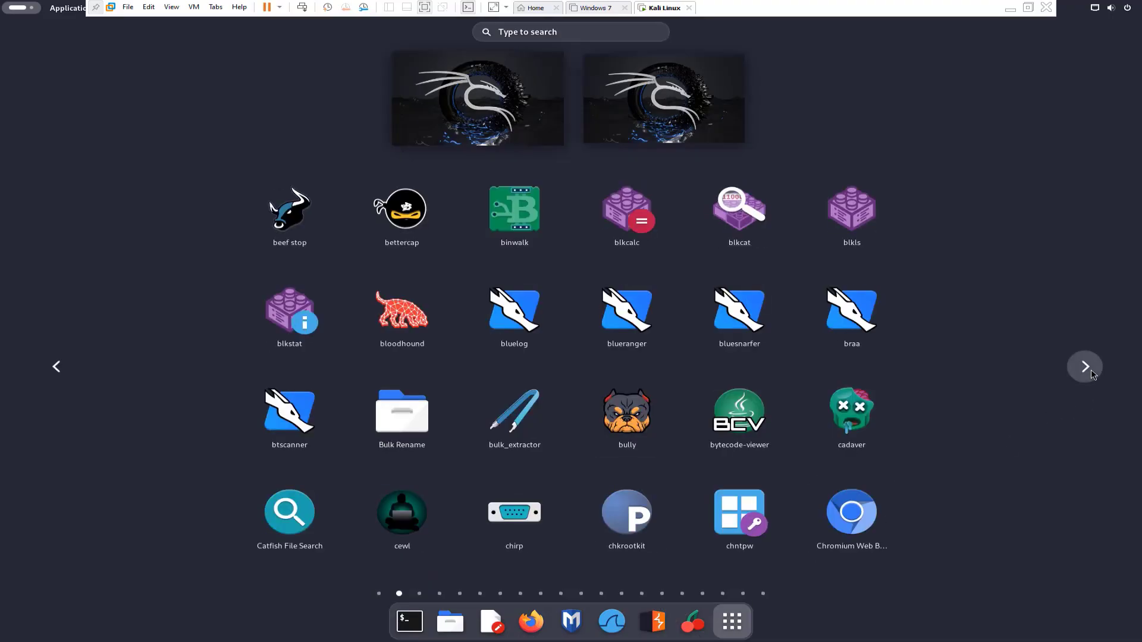
{"action": "left_click", "coordinate": [1085, 367]}
{"action": "left_click", "coordinate": [1085, 367]}
{"action": "left_click", "coordinate": [1085, 367]}
{"action": "left_click", "coordinate": [1085, 367]}
{"action": "left_click", "coordinate": [1085, 367]}
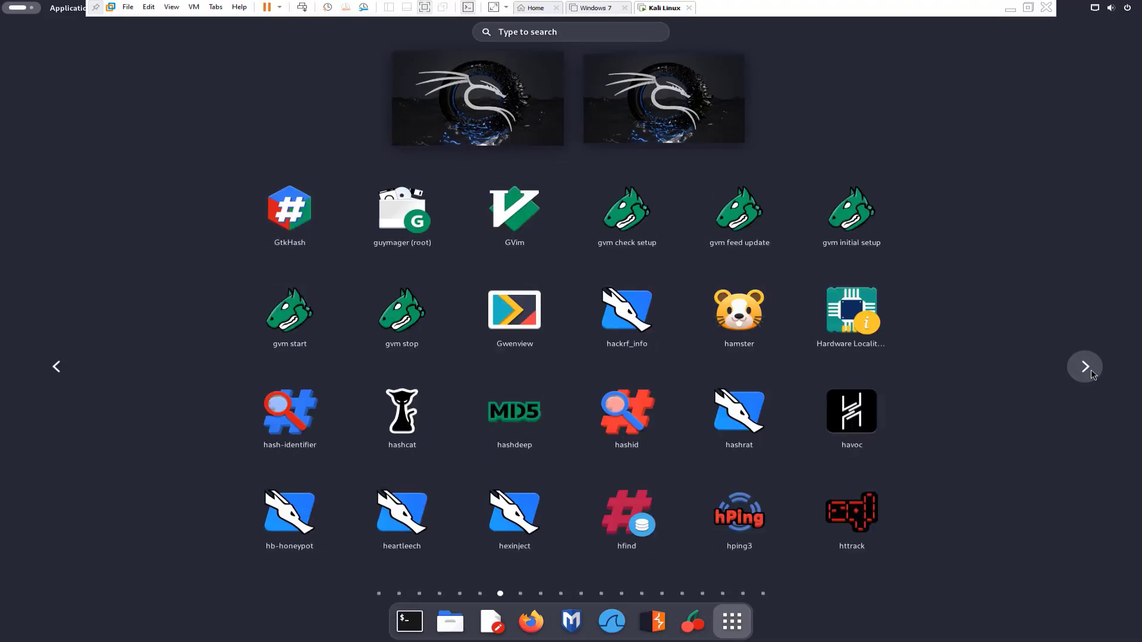
{"action": "left_click", "coordinate": [1091, 369]}
{"action": "left_click", "coordinate": [1091, 370]}
{"action": "left_click", "coordinate": [1091, 370]}
{"action": "left_click", "coordinate": [1091, 369]}
{"action": "left_click", "coordinate": [1091, 369]}
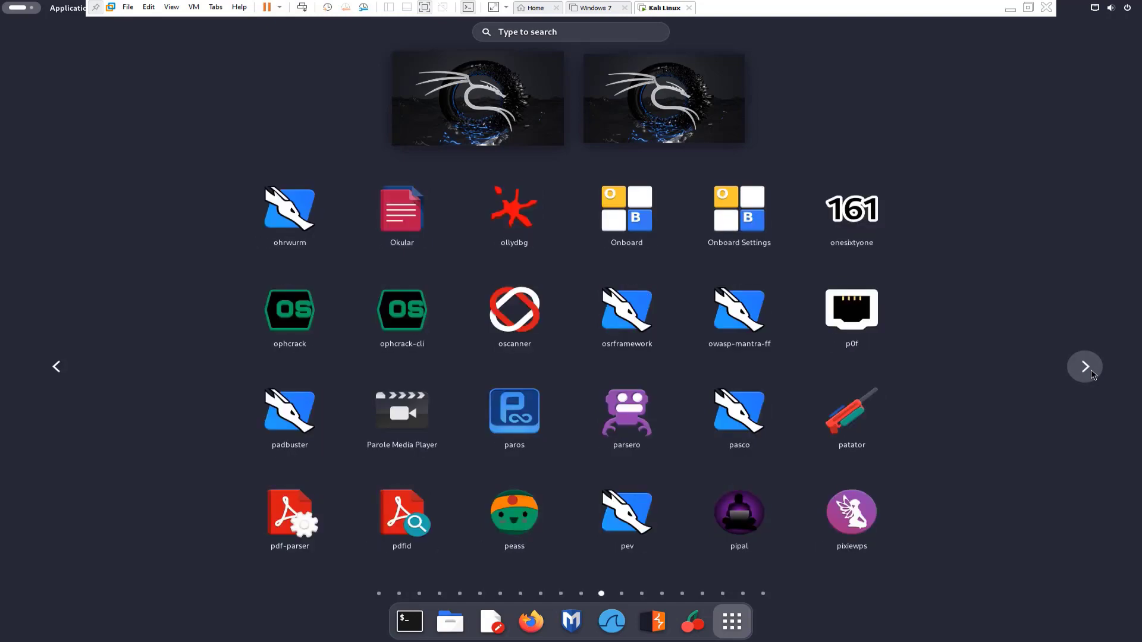
{"action": "left_click", "coordinate": [1091, 369]}
{"action": "left_click", "coordinate": [1091, 370]}
{"action": "left_click", "coordinate": [1091, 369]}
{"action": "left_click", "coordinate": [1091, 369]}
{"action": "left_click", "coordinate": [1092, 369]}
{"action": "left_click", "coordinate": [1091, 369]}
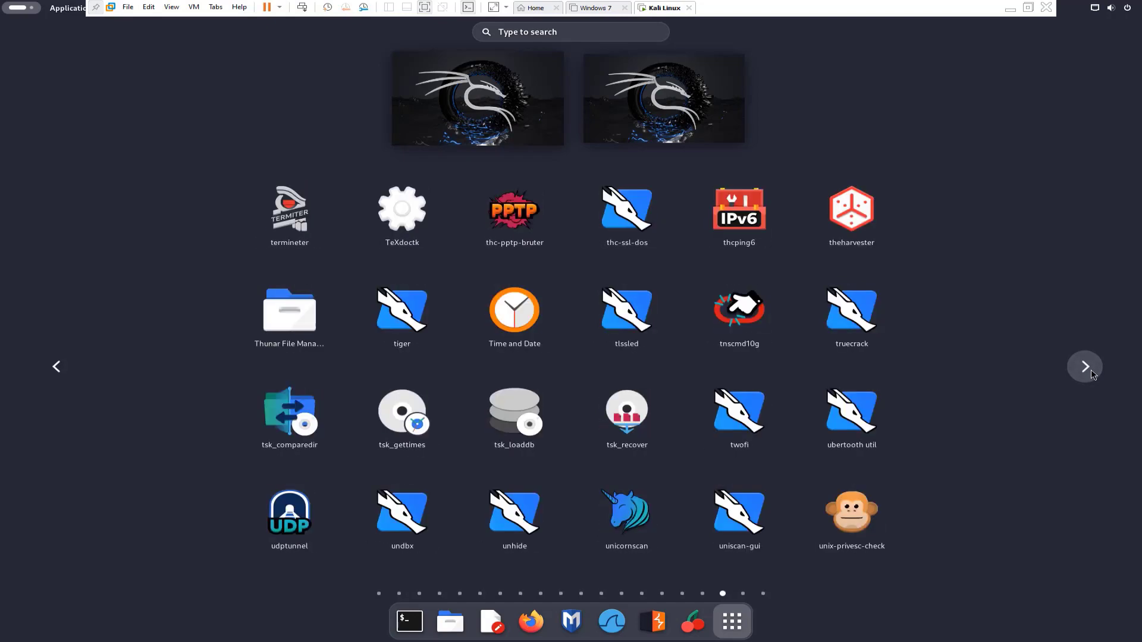
{"action": "left_click", "coordinate": [1091, 369]}
{"action": "left_click", "coordinate": [1091, 370]}
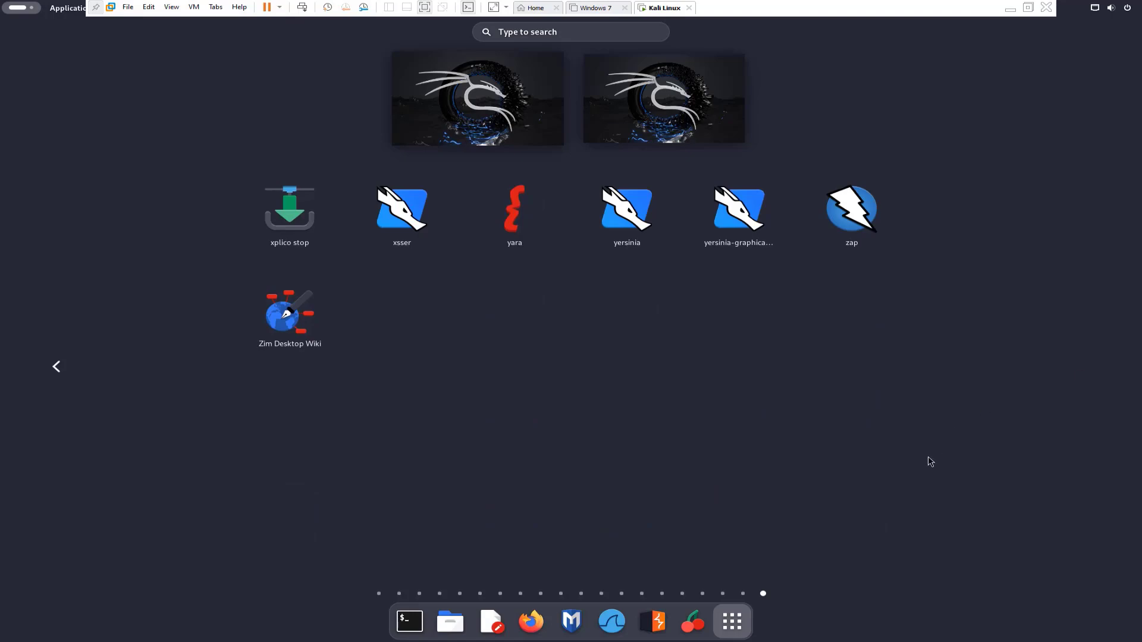
{"action": "left_click", "coordinate": [734, 628]}
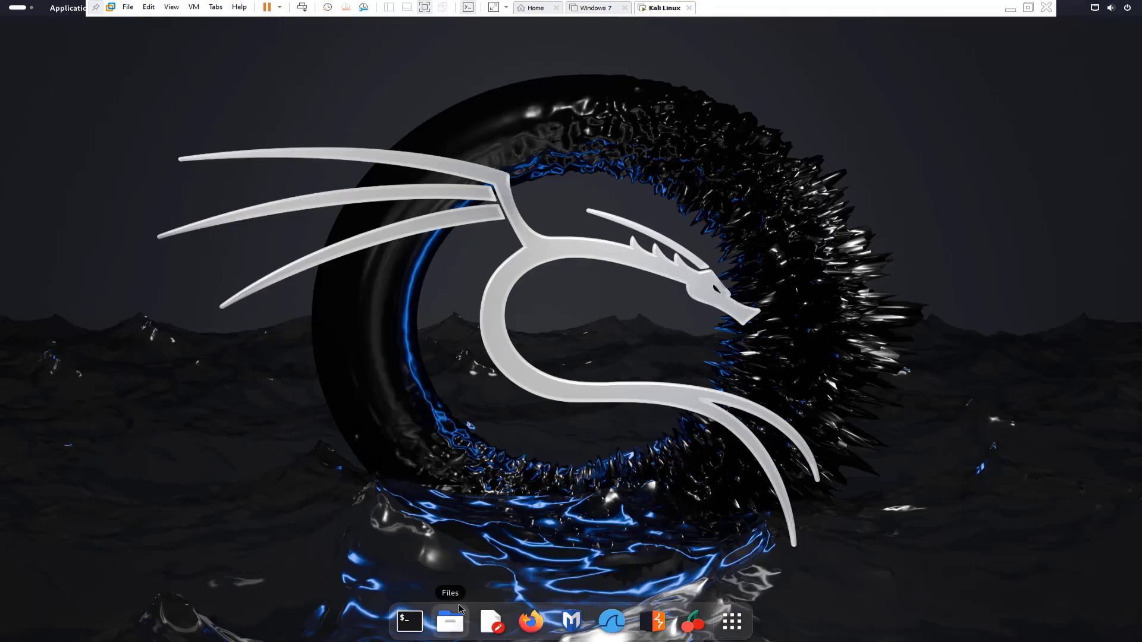
Open a terminal, centre it, and get a root shell with 'sudo su' after retrying the password.
{"action": "left_click", "coordinate": [406, 622]}
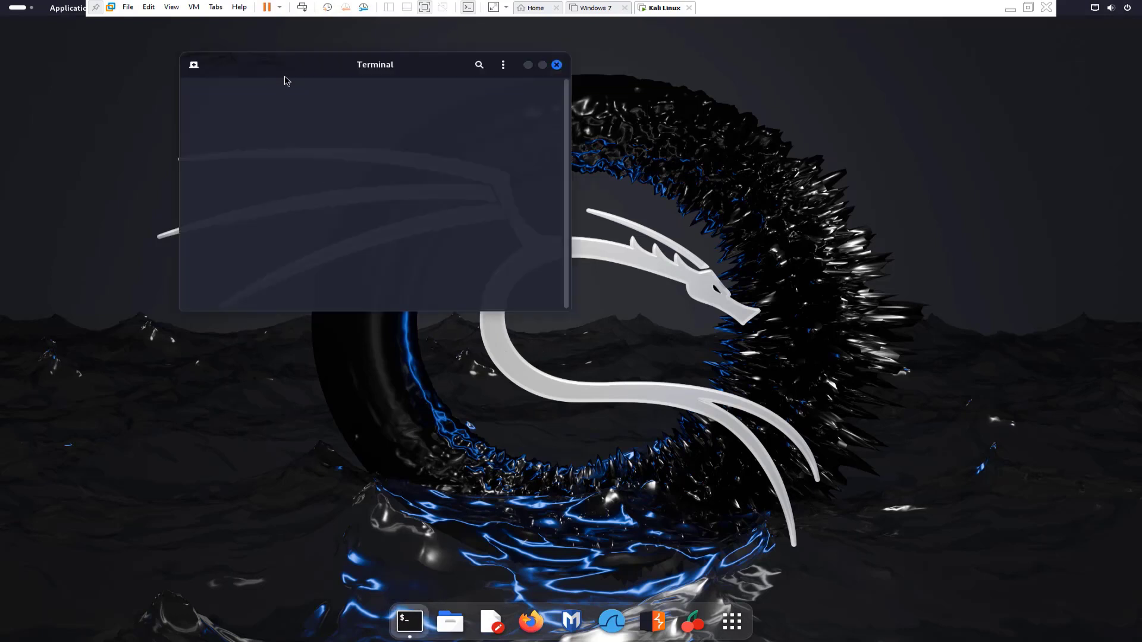
{"action": "left_click_drag", "start_coordinate": [290, 71], "coordinate": [361, 165]}
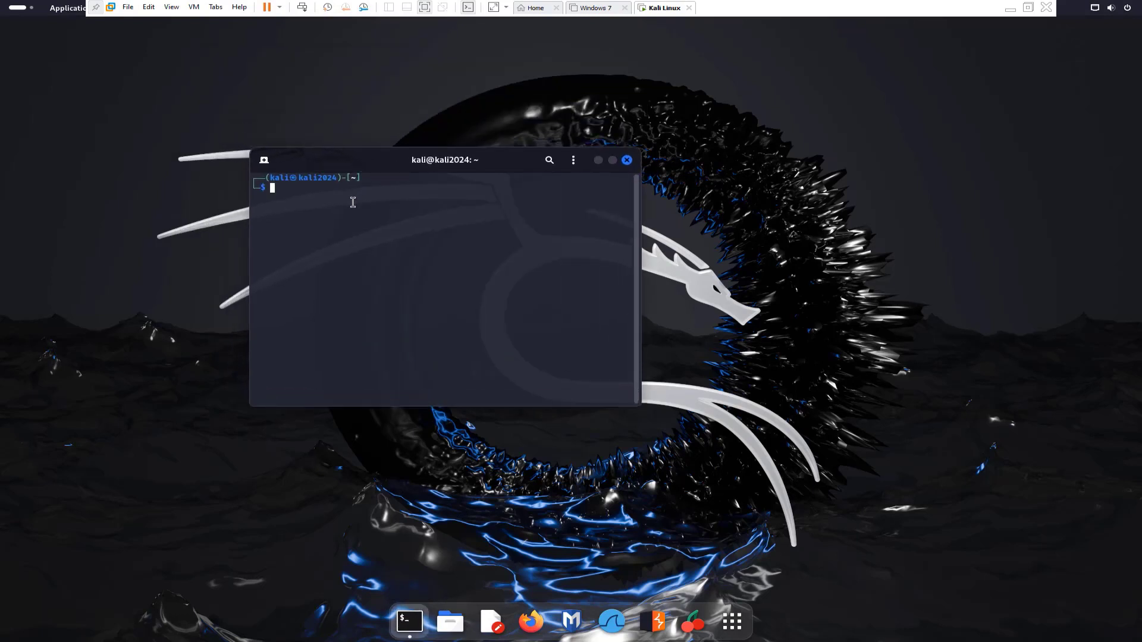
{"action": "type", "text": "sudo su"}
{"action": "key", "text": "Return"}
{"action": "key", "text": "Return"}
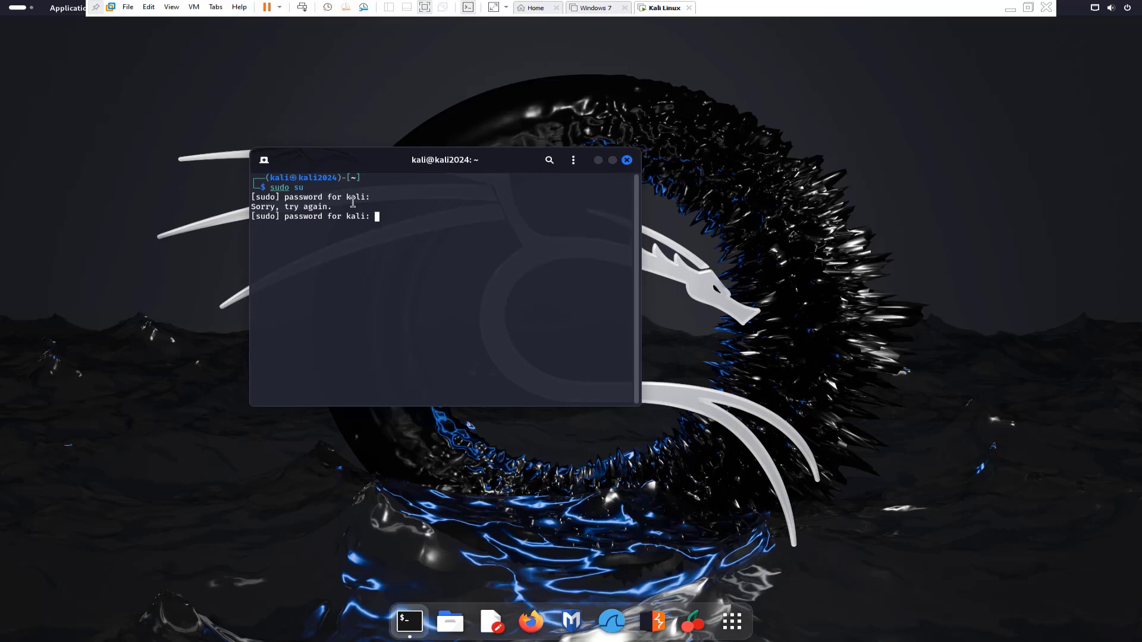
{"action": "key", "text": "Return"}
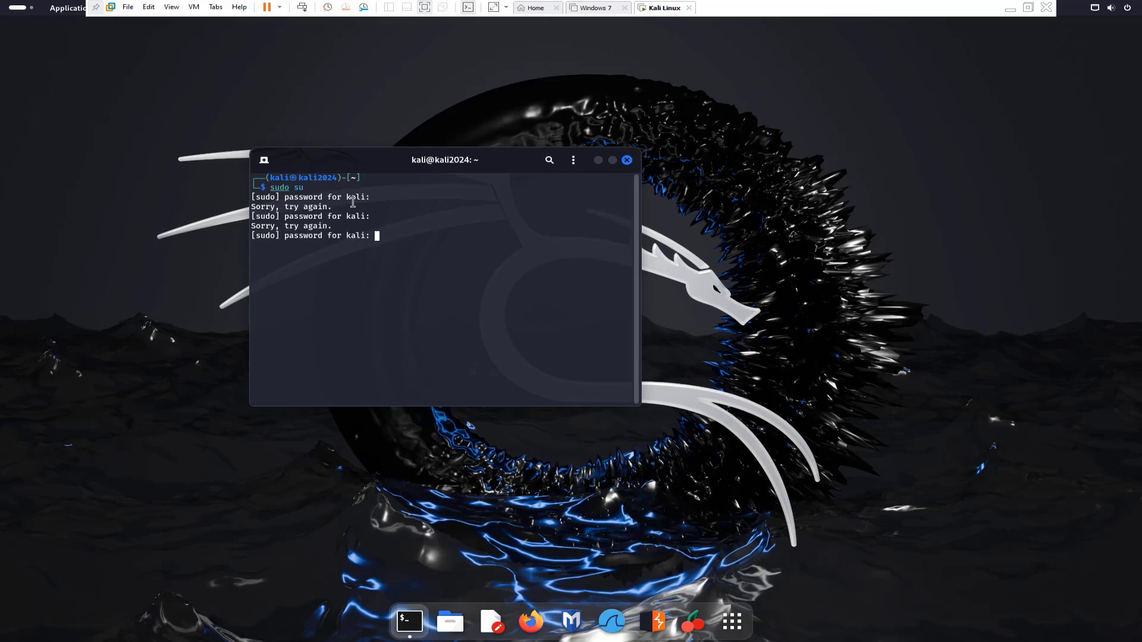
{"action": "key", "text": "Return"}
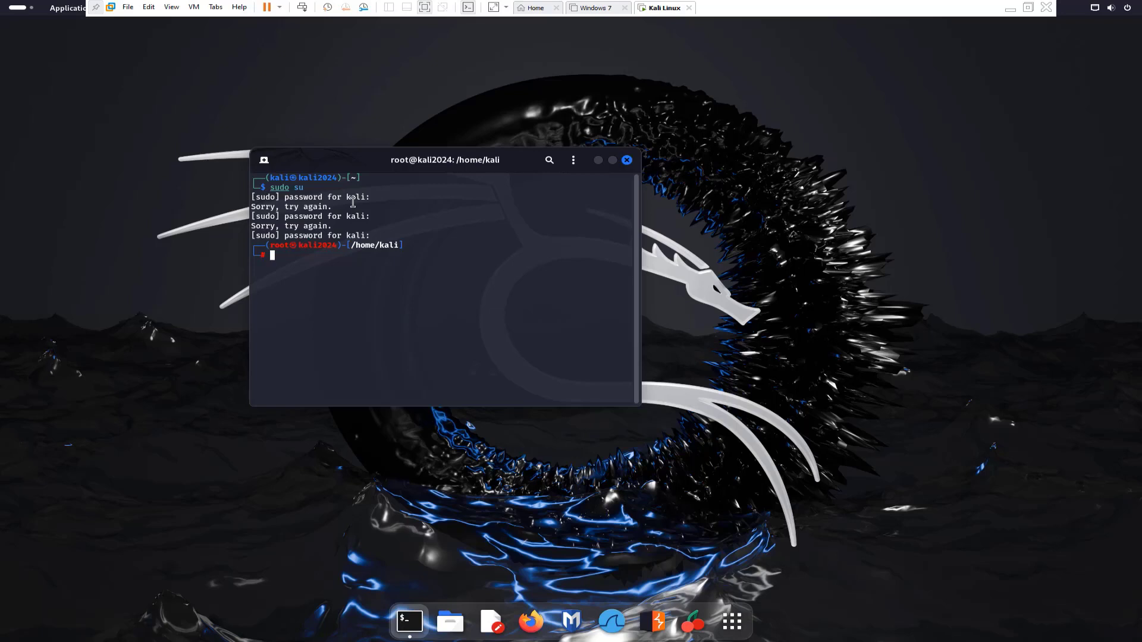
Select and inspect text in the earlier prompt and 'sudo su' lines.
{"action": "left_click_drag", "start_coordinate": [270, 178], "coordinate": [289, 179]}
{"action": "right_click", "coordinate": [292, 179]}
{"action": "left_click", "coordinate": [291, 179]}
{"action": "double_click", "coordinate": [292, 178]}
{"action": "left_click", "coordinate": [293, 212]}
{"action": "left_click_drag", "start_coordinate": [296, 189], "coordinate": [338, 192]}
{"action": "left_click", "coordinate": [337, 192]}
Change the root password with 'sudo passwd', fixing the misspelled 'sudo pswd' first.
{"action": "type", "text": "sudo pswd"}
{"action": "key", "text": "Return"}
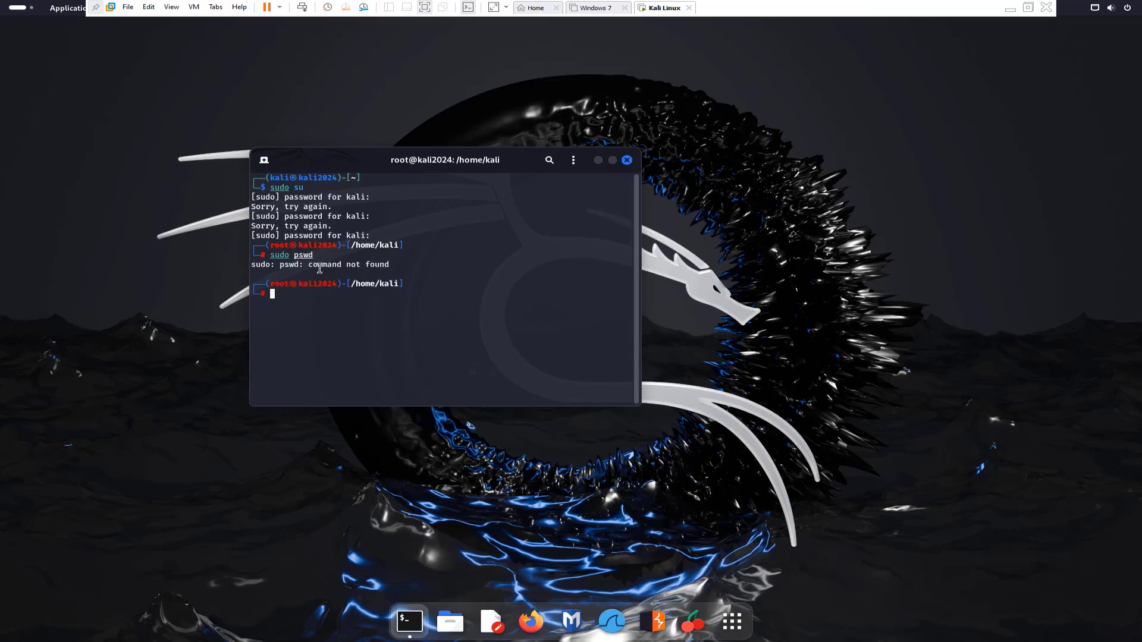
{"action": "key", "text": "Up"}
{"action": "key", "text": "BackSpace"}
{"action": "key", "text": "BackSpace"}
{"action": "key", "text": "BackSpace"}
{"action": "type", "text": "asswd"}
{"action": "key", "text": "Return"}
{"action": "key", "text": "Return"}
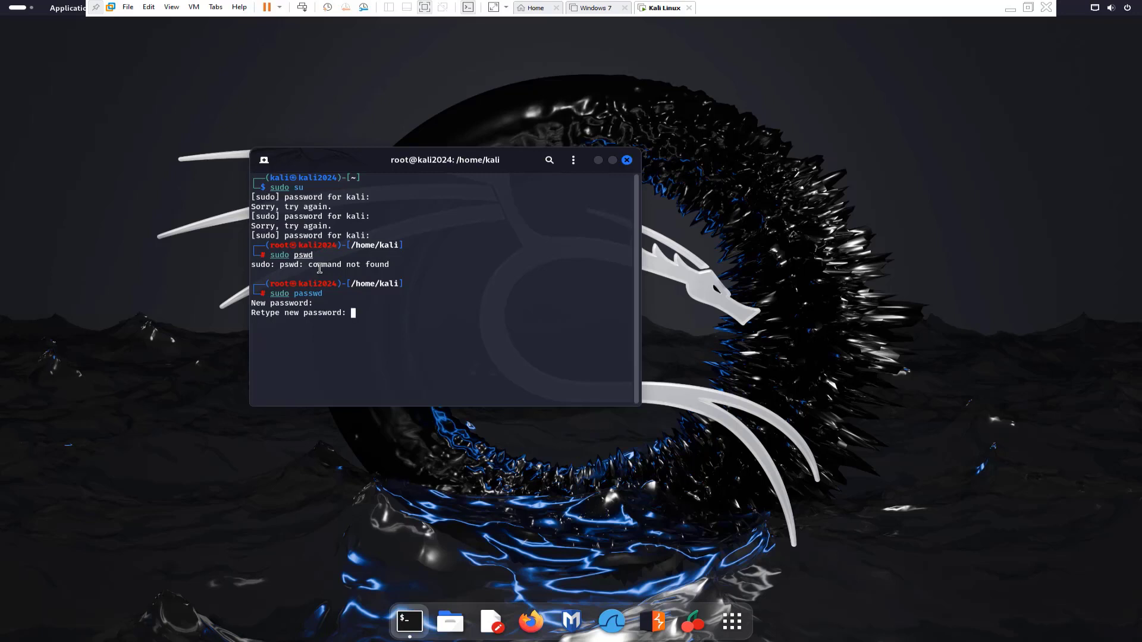
{"action": "key", "text": "Return"}
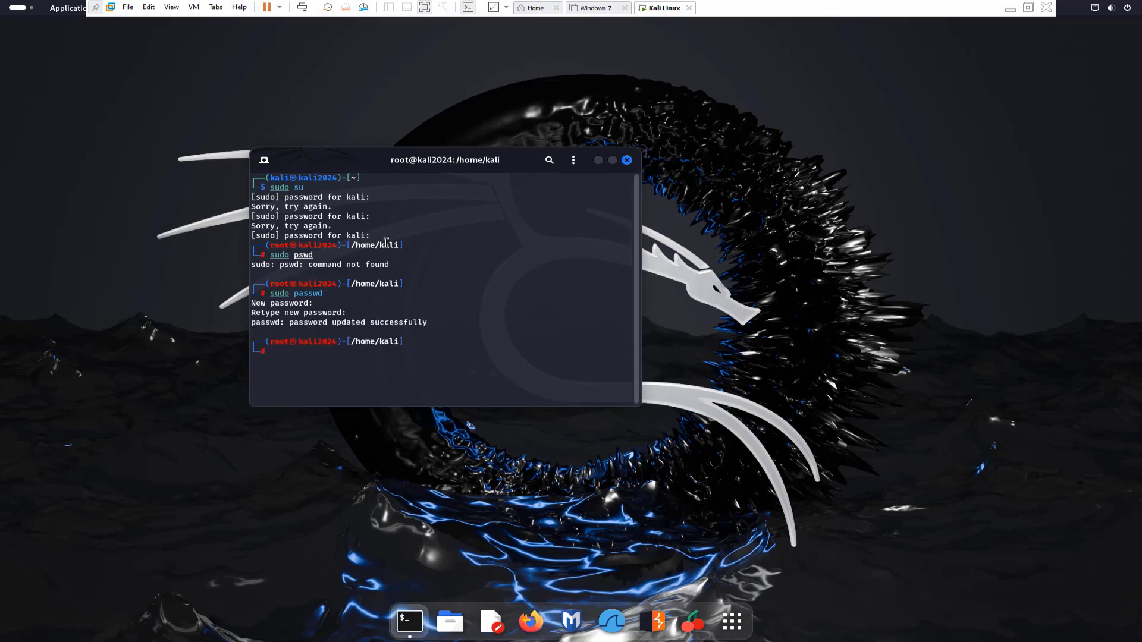
Exit the root shell, confirm root access again with 'sudo su', and close the terminal.
{"action": "type", "text": "exit"}
{"action": "key", "text": "Return"}
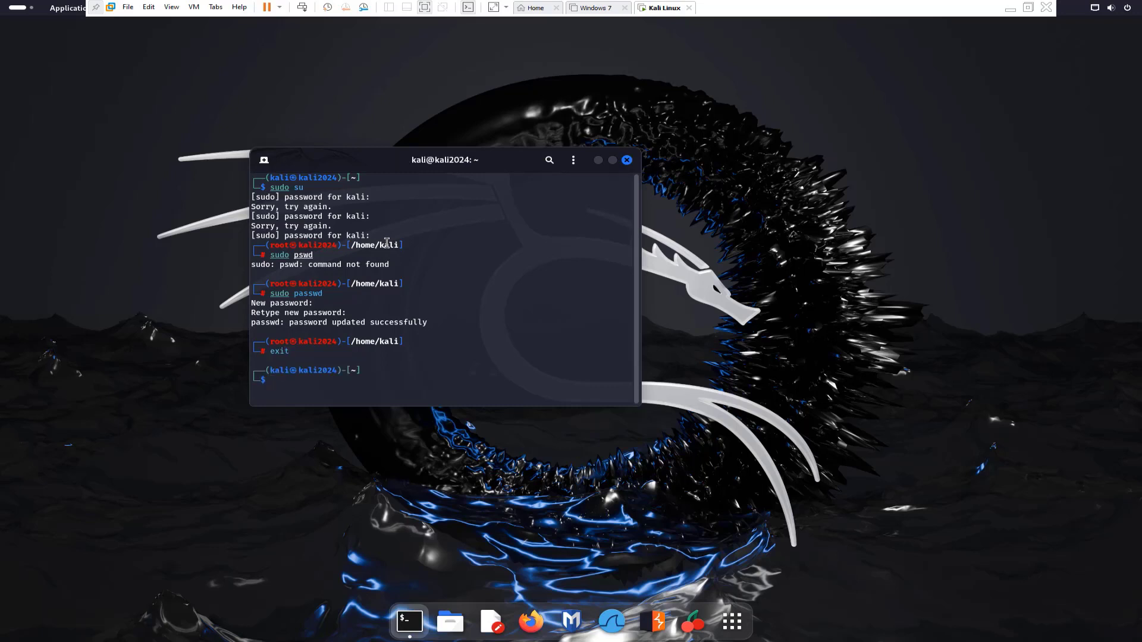
{"action": "type", "text": "sudo su"}
{"action": "key", "text": "Return"}
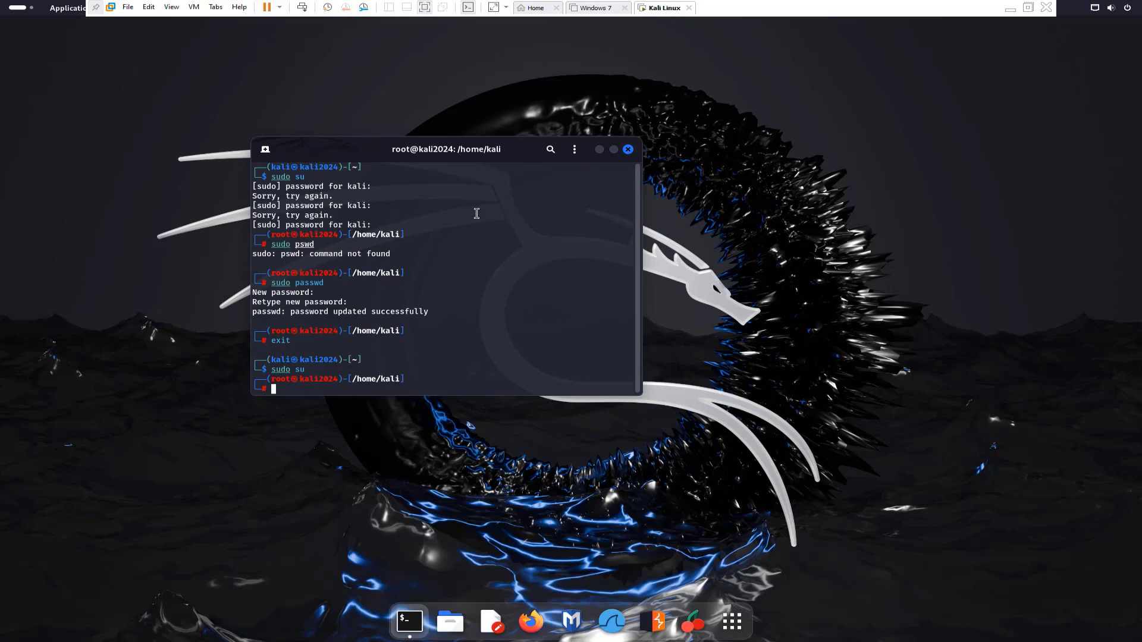
{"action": "left_click", "coordinate": [627, 151]}
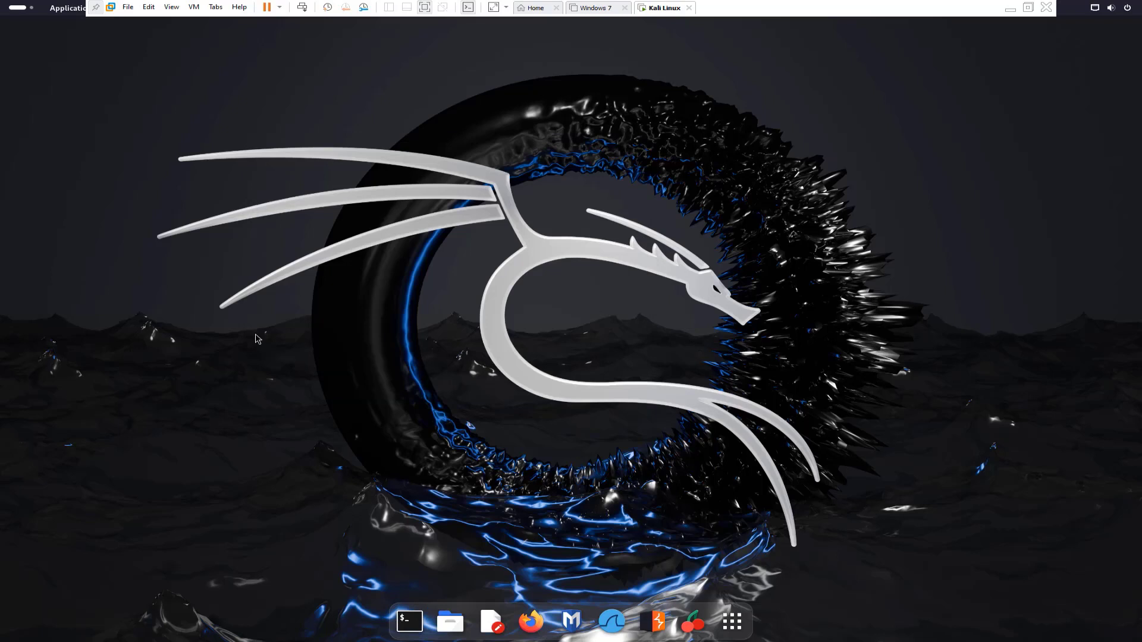
{"action": "left_click", "coordinate": [748, 630]}
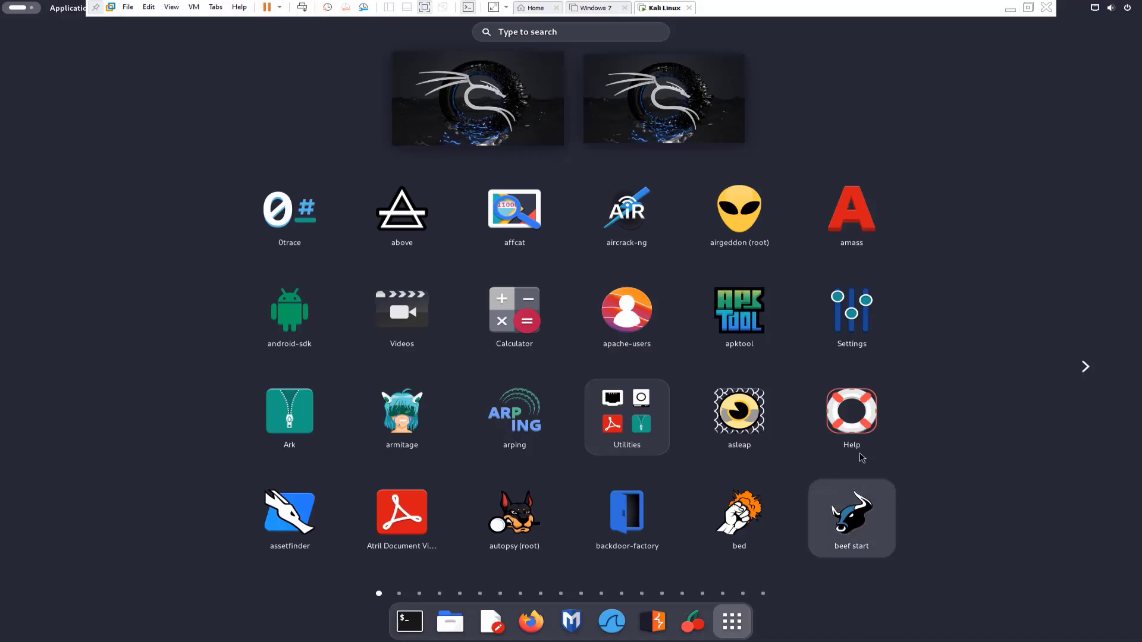
{"action": "left_click", "coordinate": [1084, 365]}
{"action": "left_click", "coordinate": [1084, 366]}
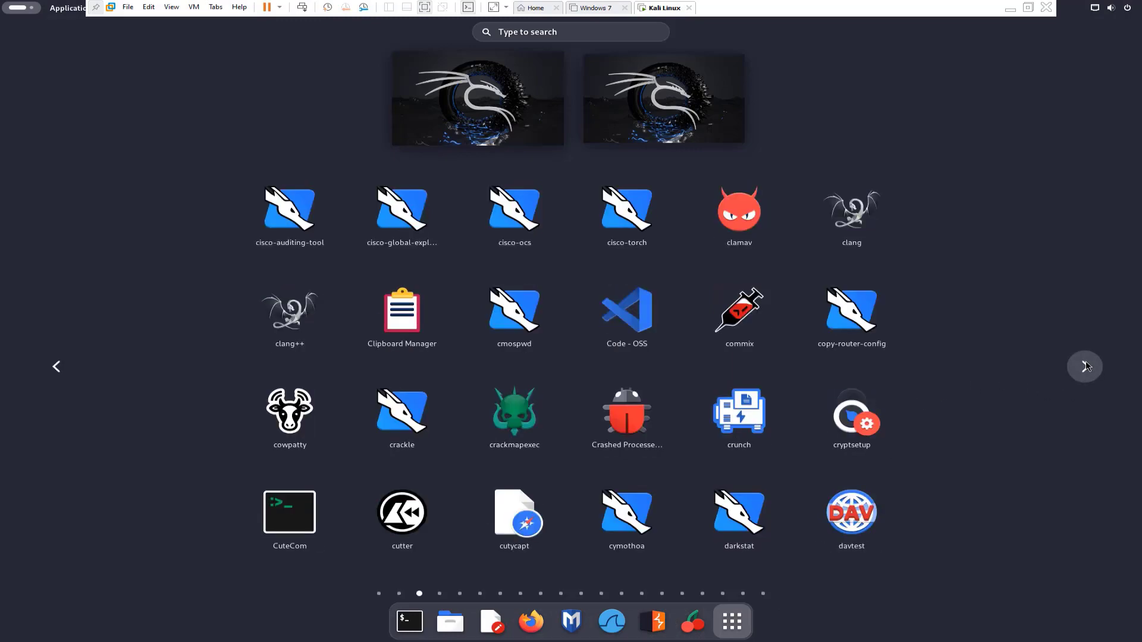
{"action": "left_click", "coordinate": [1085, 366]}
{"action": "left_click", "coordinate": [1084, 366]}
{"action": "left_click", "coordinate": [1085, 366]}
{"action": "left_click", "coordinate": [1085, 365]}
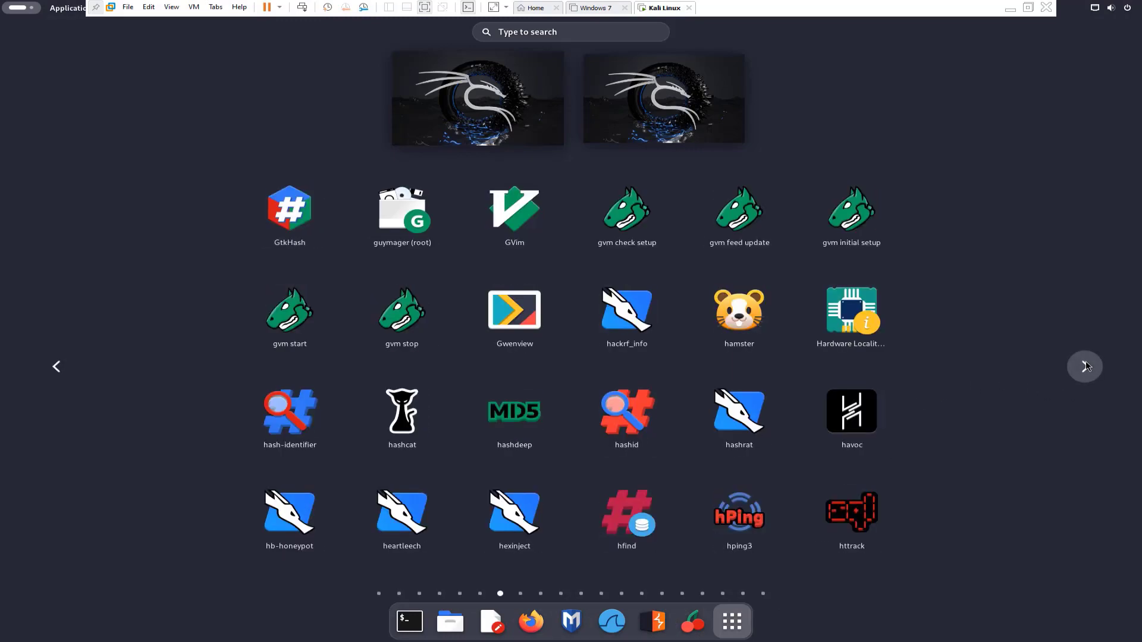
{"action": "left_click", "coordinate": [1084, 366]}
{"action": "left_click", "coordinate": [1084, 365]}
{"action": "left_click", "coordinate": [1085, 366]}
{"action": "left_click", "coordinate": [1085, 366]}
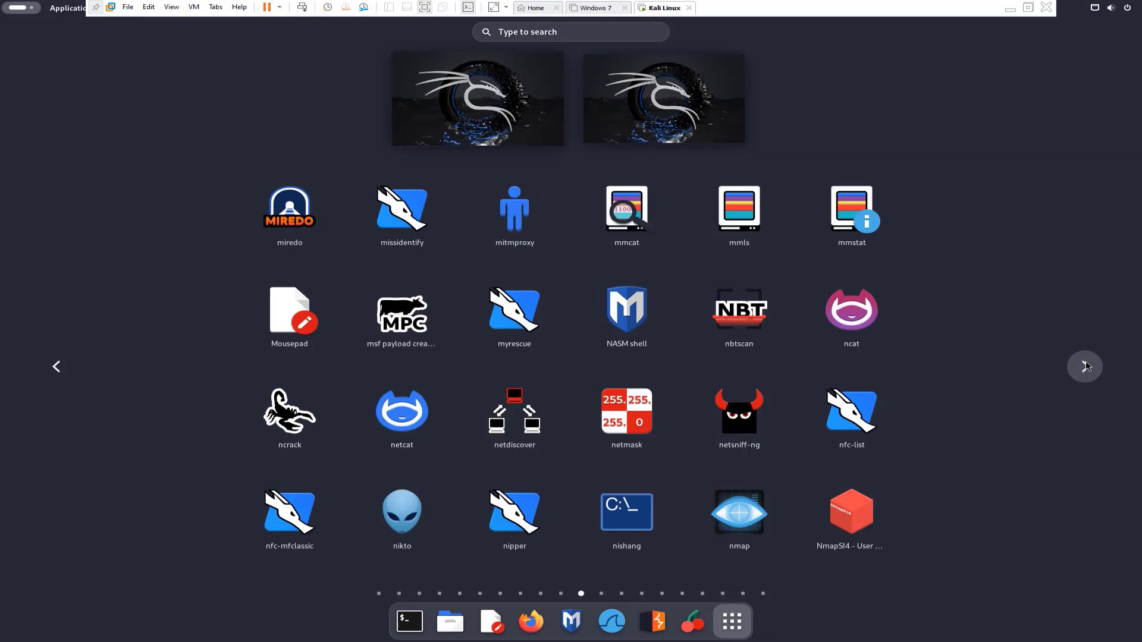
{"action": "left_click", "coordinate": [1085, 366]}
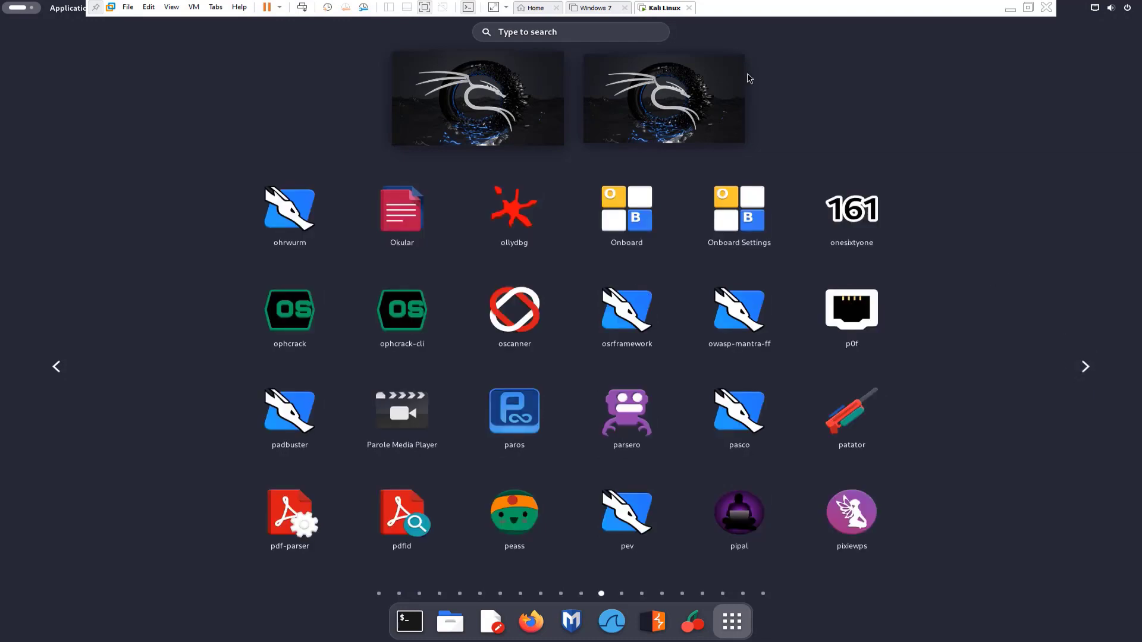
{"action": "left_click", "coordinate": [722, 630]}
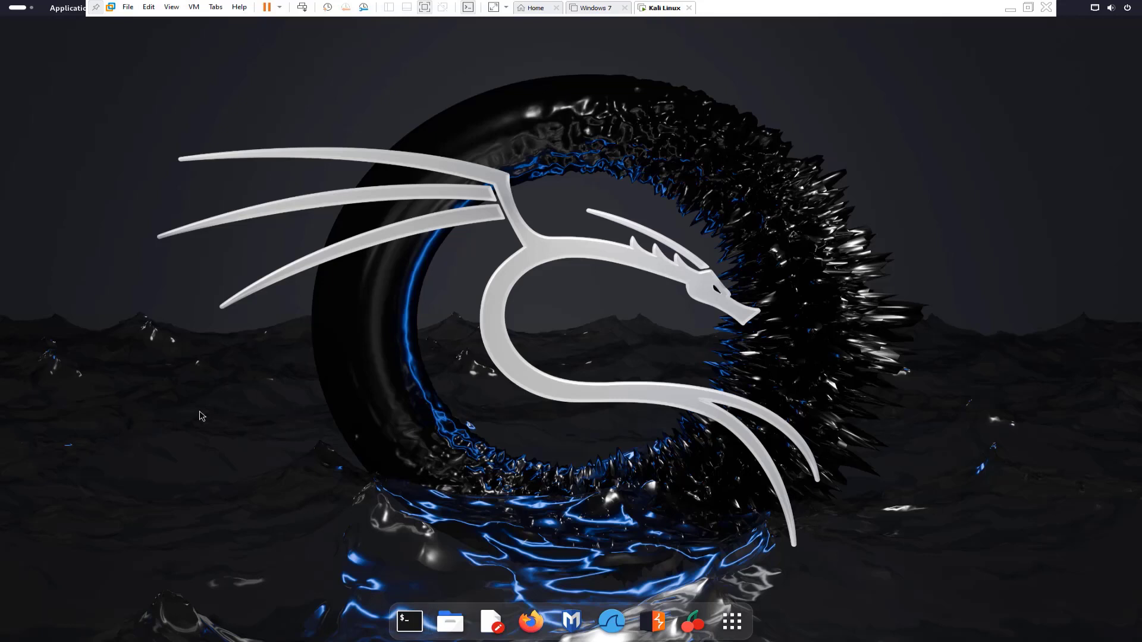